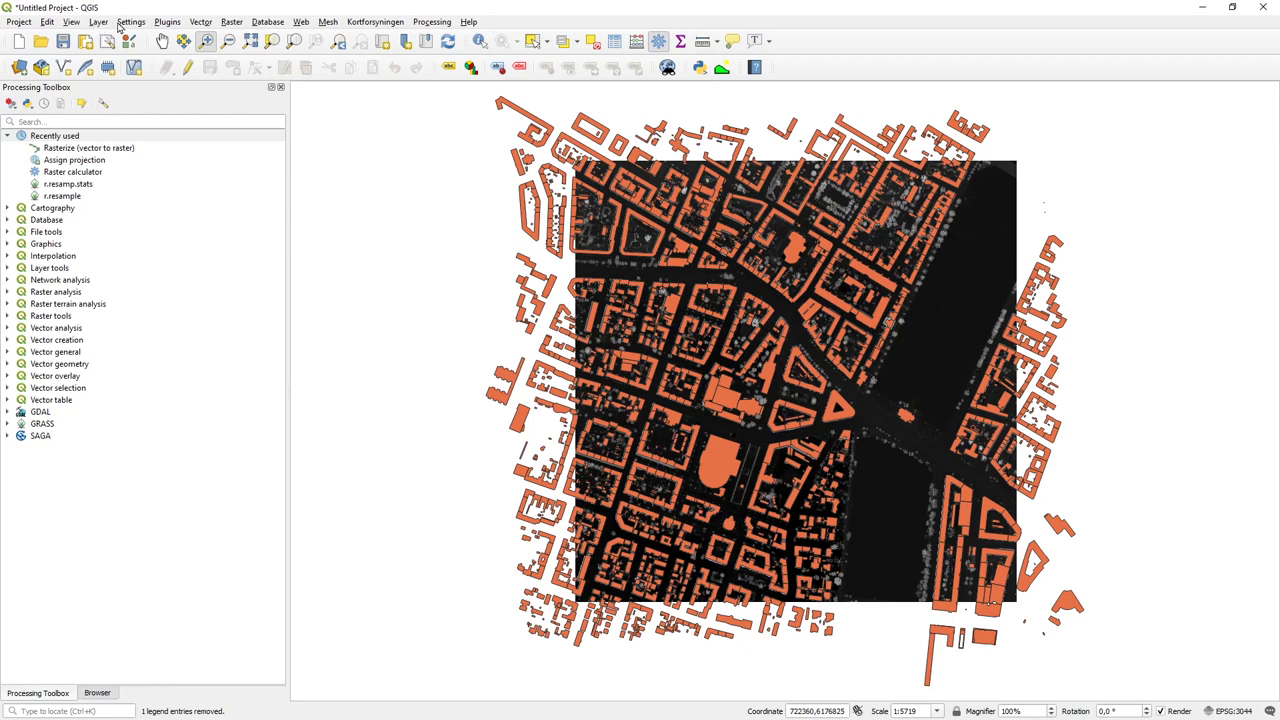
Step: Show the Layers panel and bring it in front of the Processing Toolbox
left_click(71, 21)
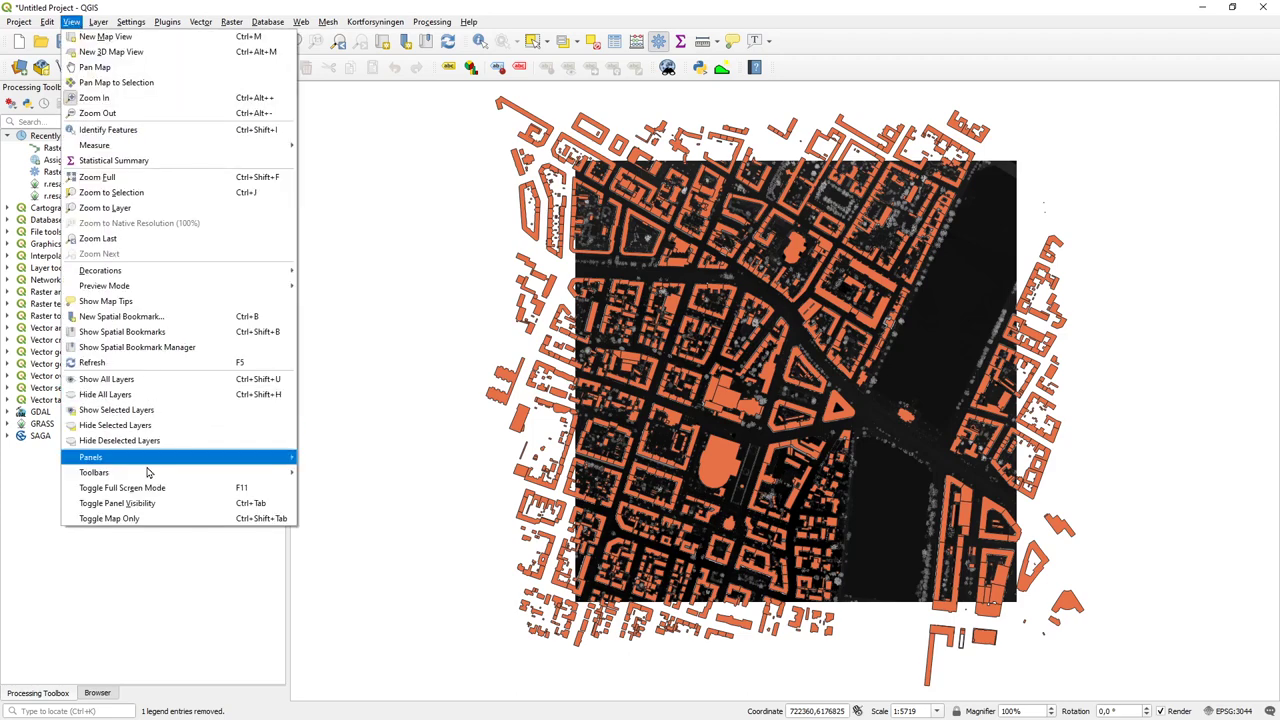
mouse_move(150, 460)
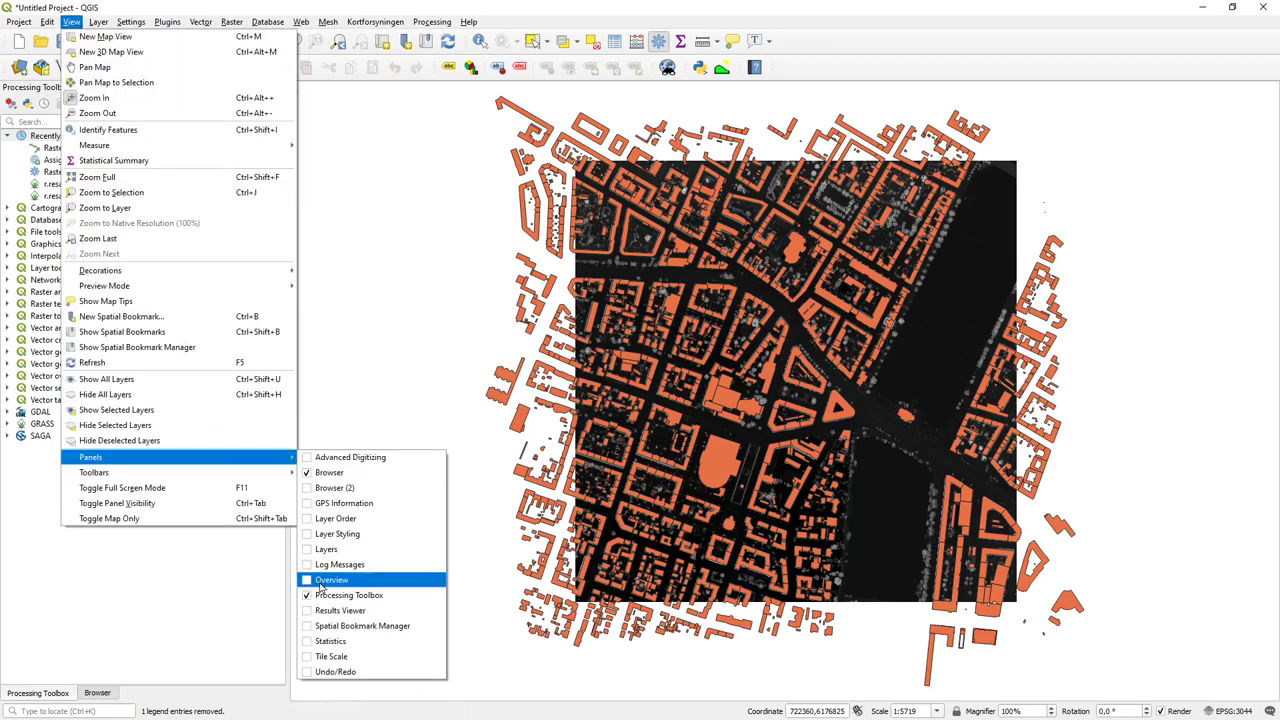
left_click(314, 550)
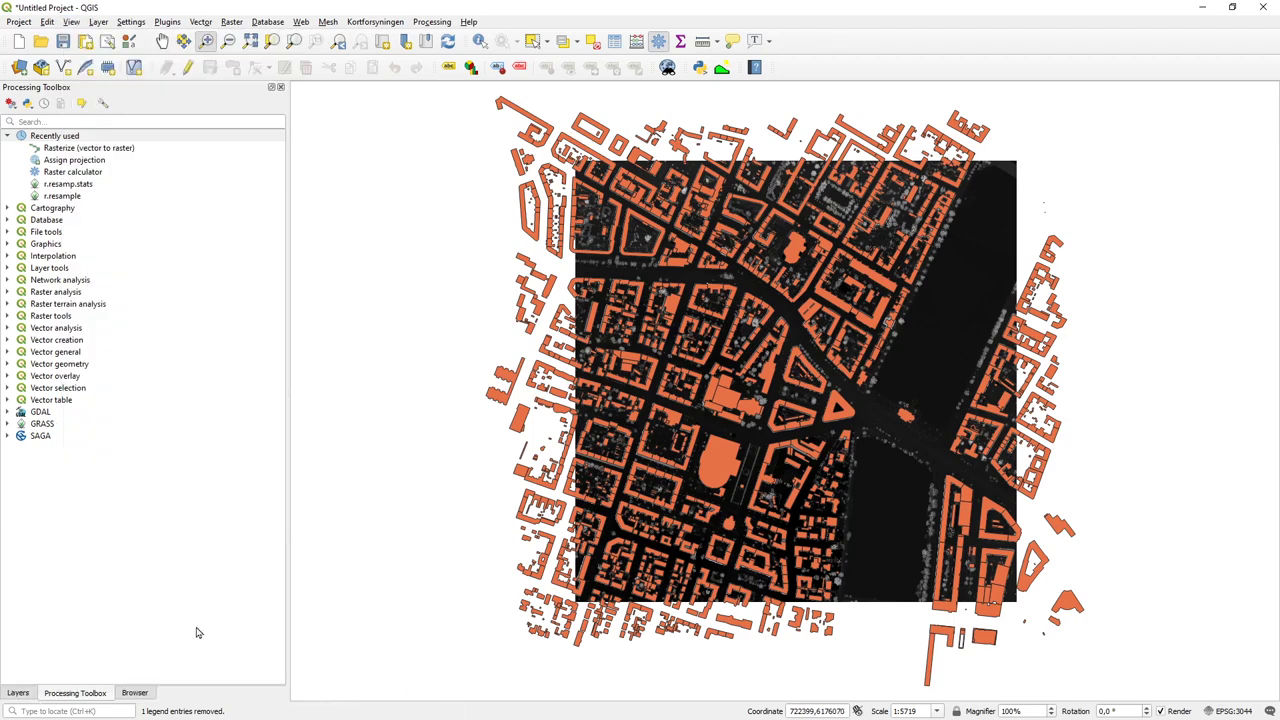
left_click(18, 693)
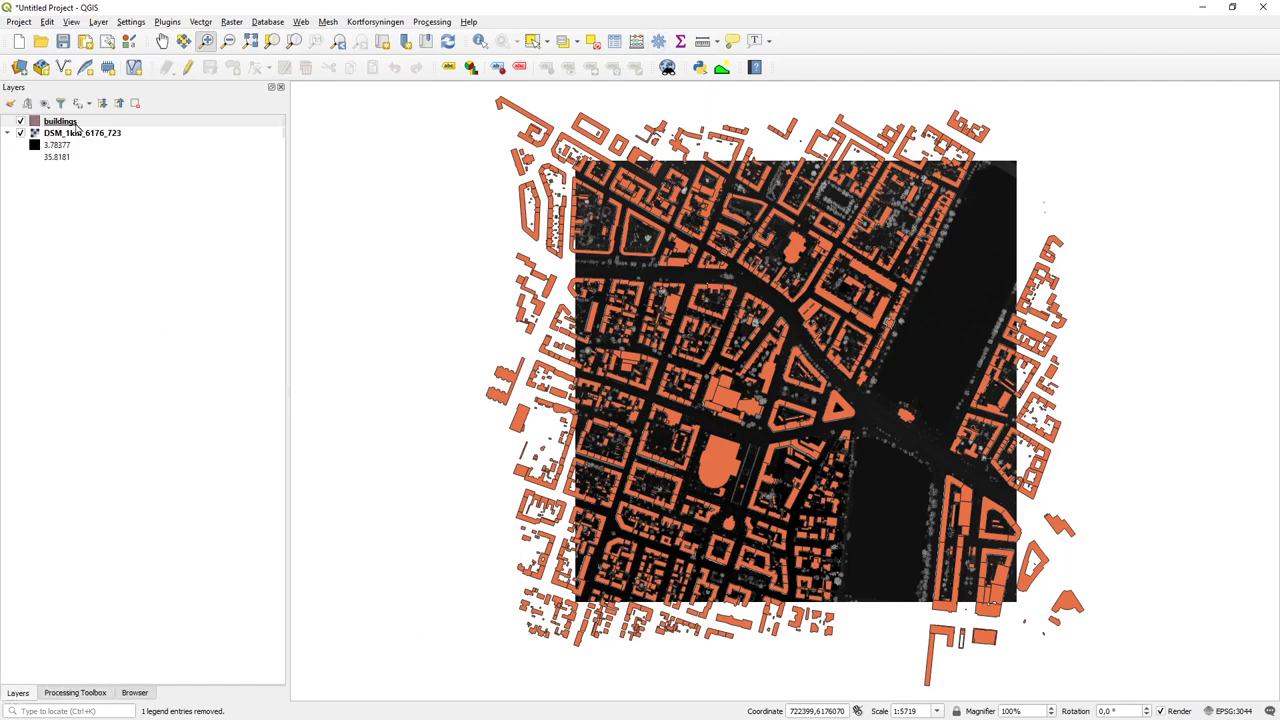
Step: Switch the DSM and buildings layers off and back on, and examine a few city blocks up close
left_click(21, 134)
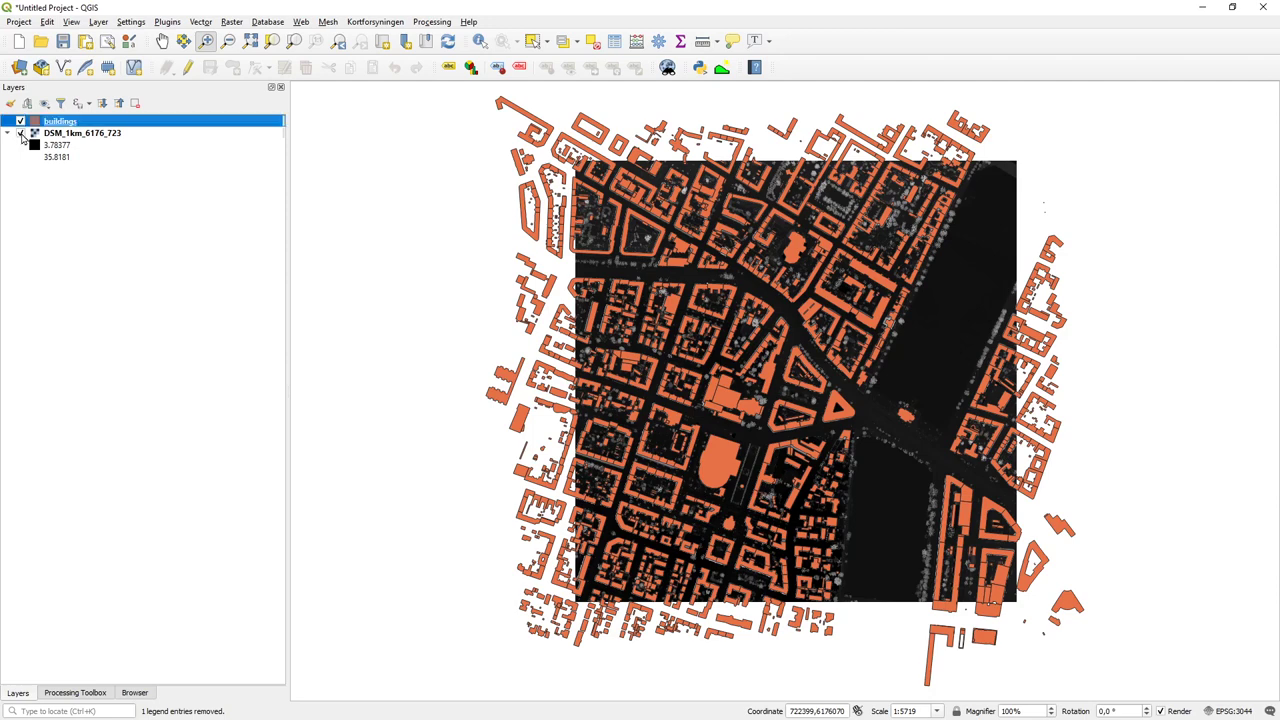
left_click(21, 122)
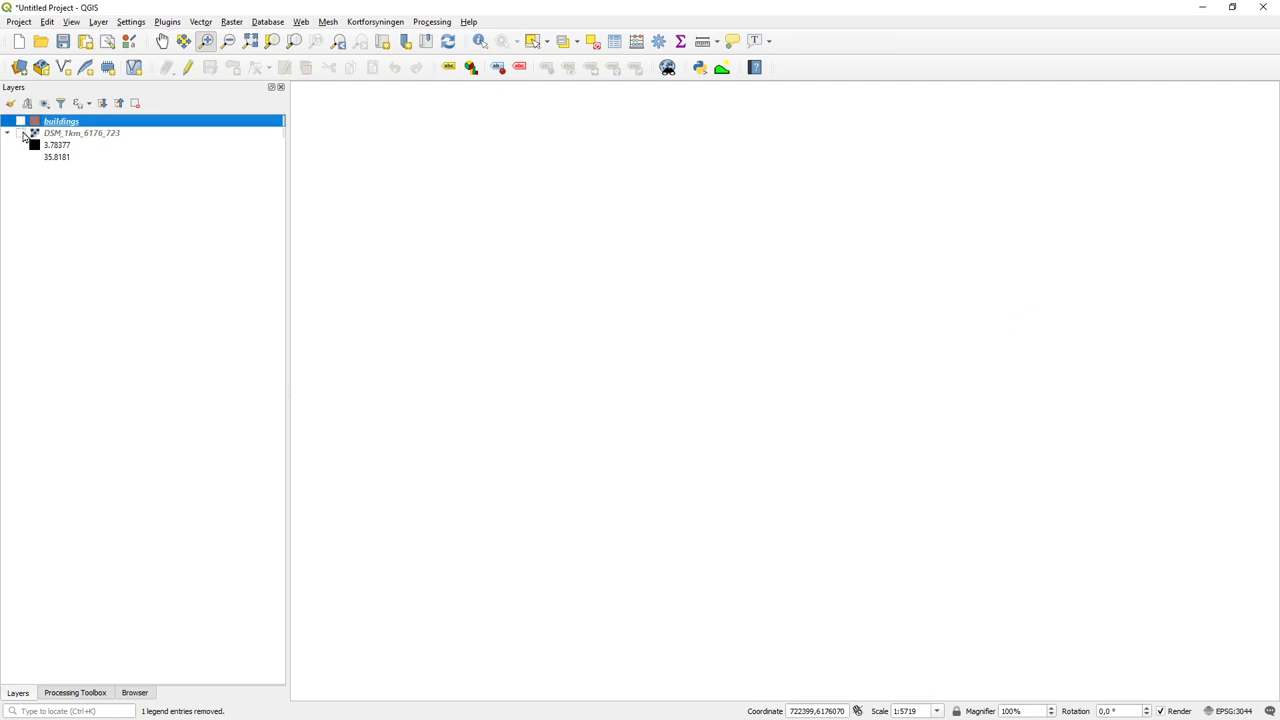
left_click(22, 134)
left_click(21, 122)
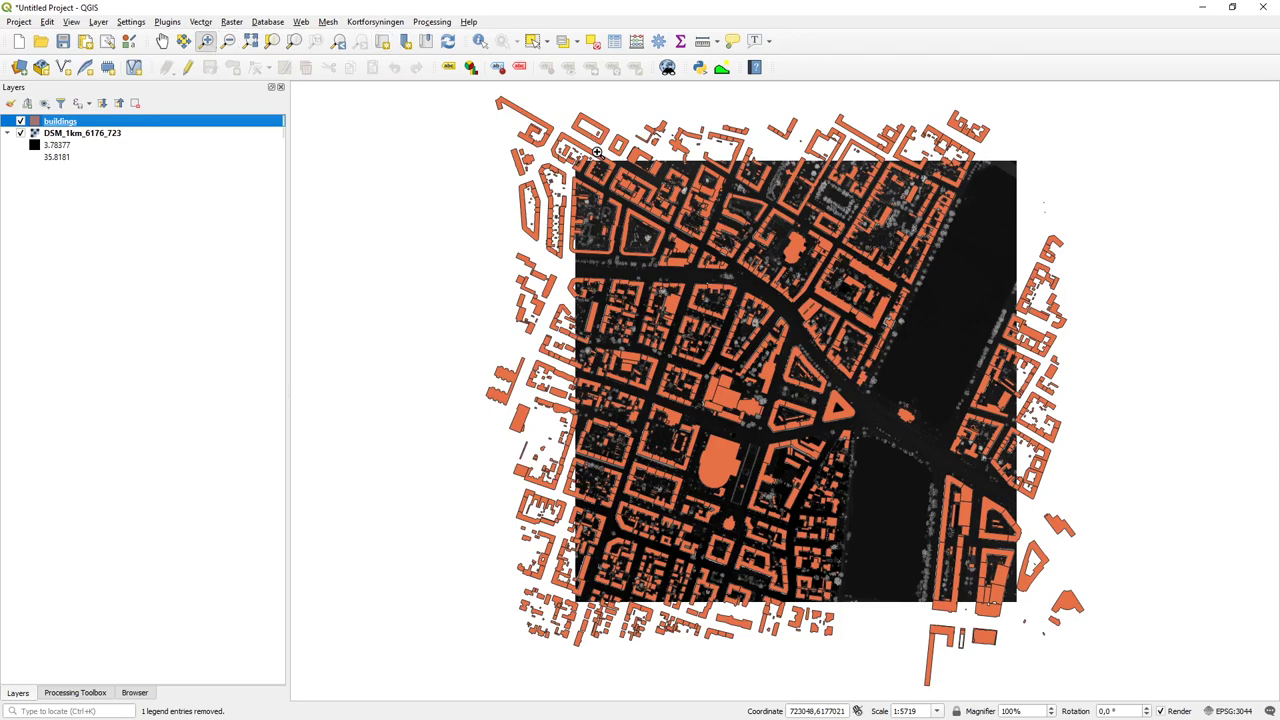
left_click_drag(673, 217, 739, 283)
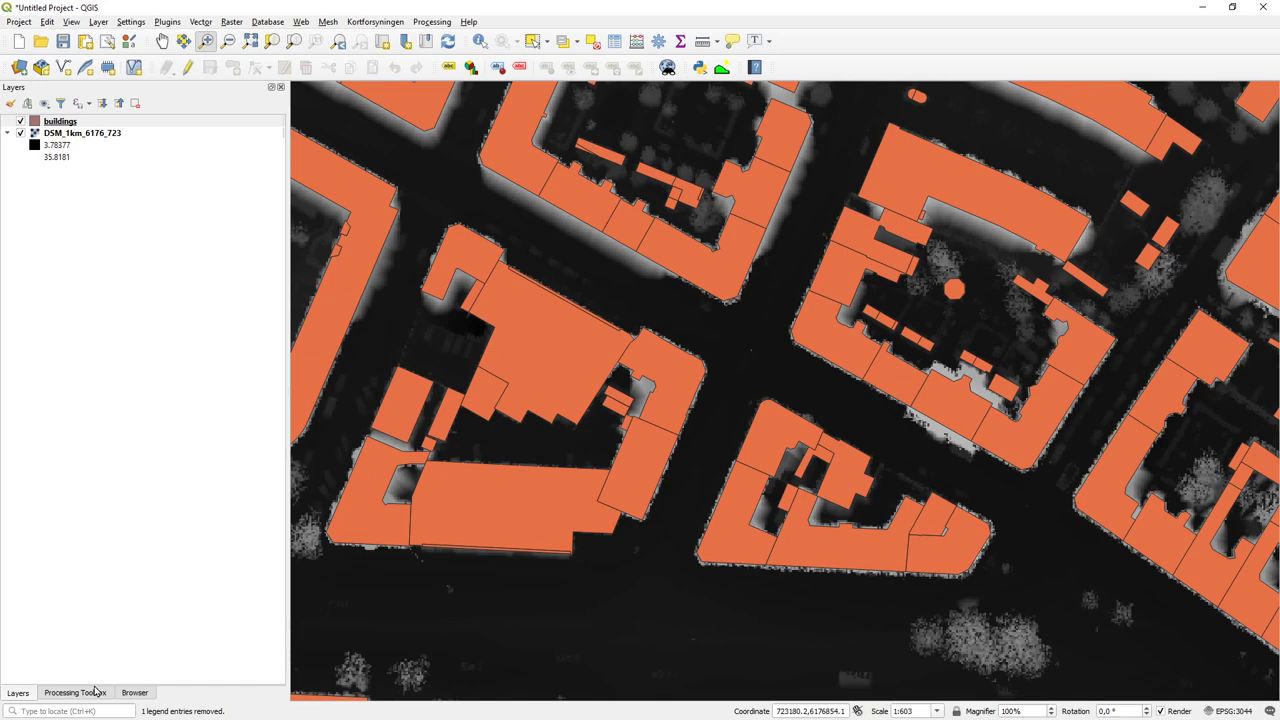
Step: Find and open the Rasterize (vector to raster) tool among GDAL's vector conversion algorithms
left_click(231, 21)
mouse_move(264, 129)
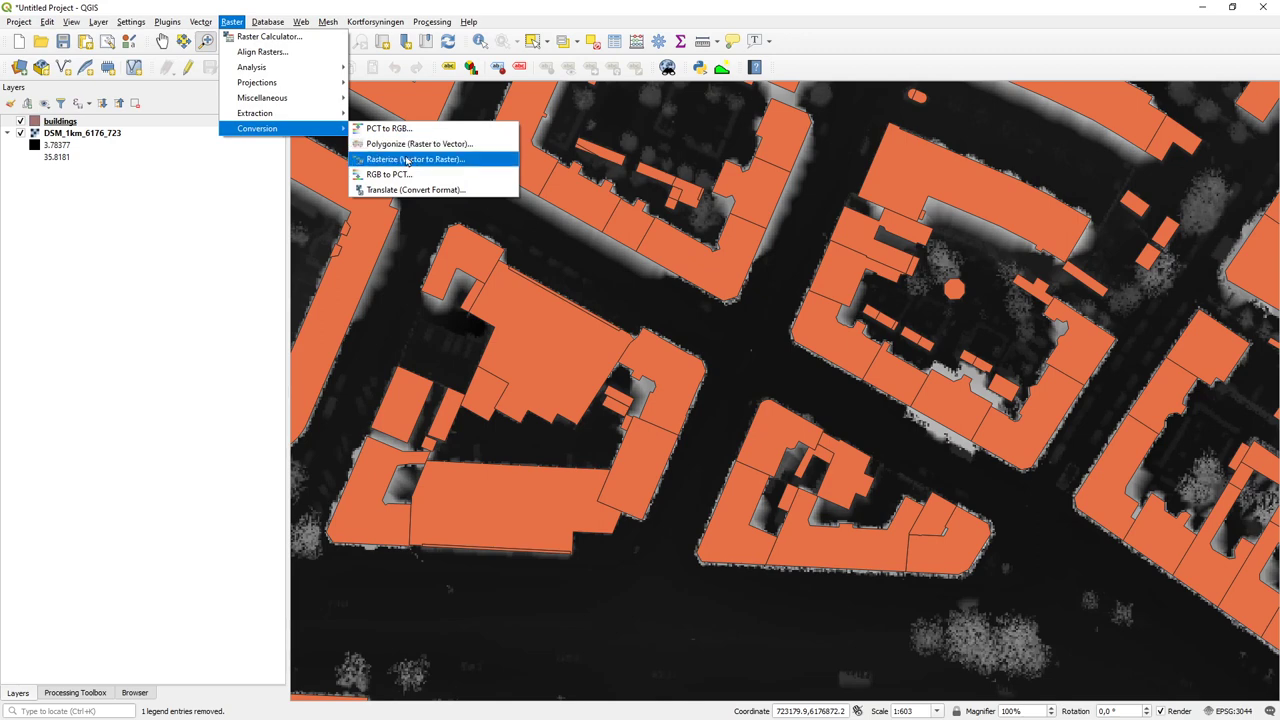
left_click(74, 694)
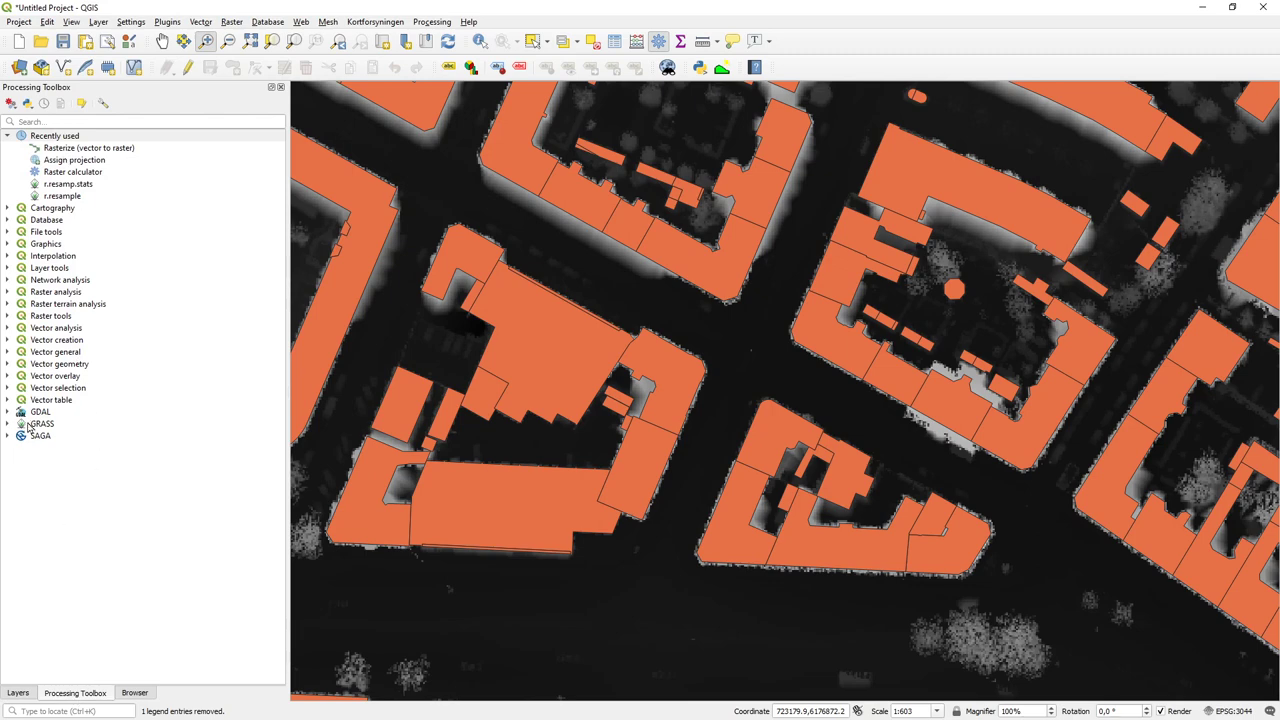
left_click(9, 411)
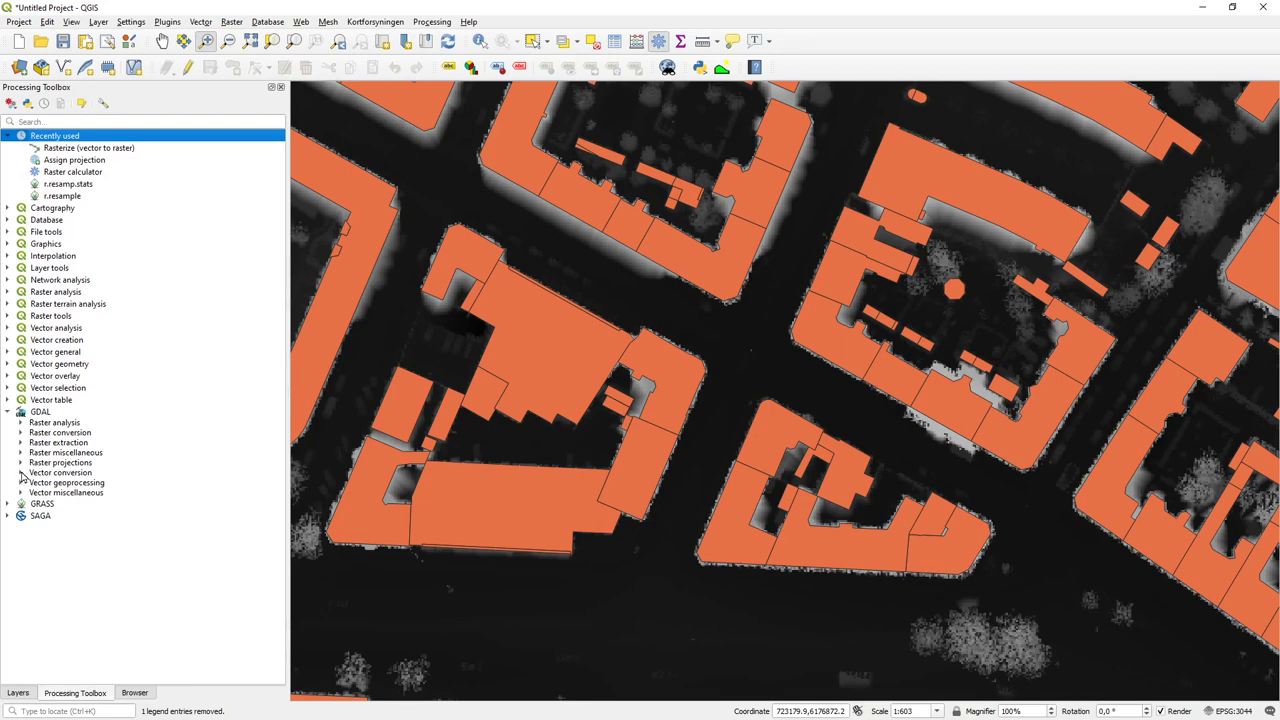
left_click(21, 473)
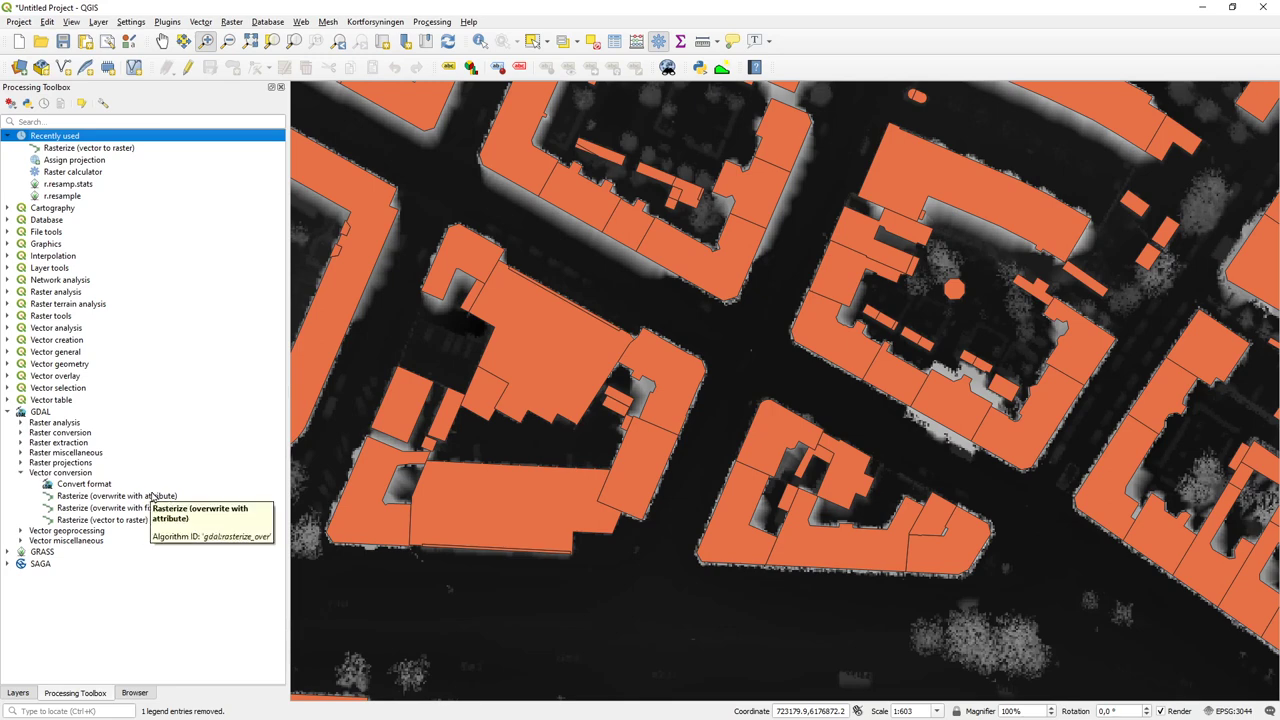
left_click(101, 521)
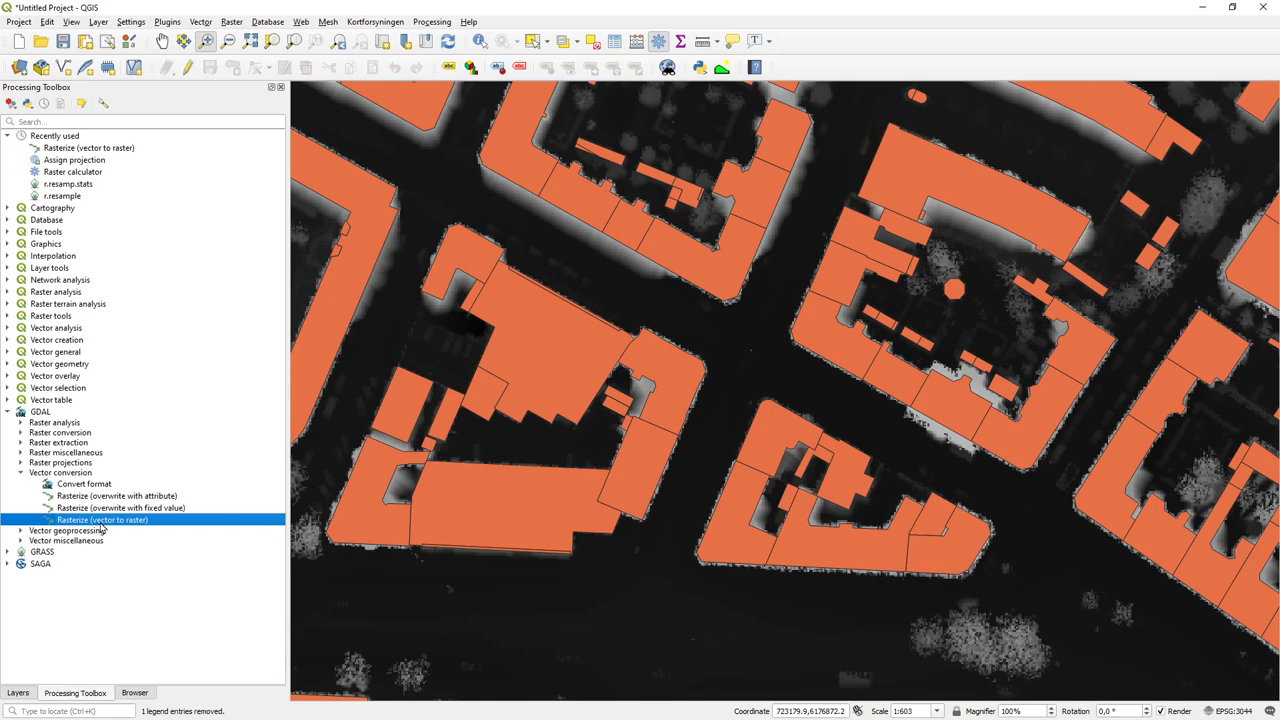
double_click(100, 523)
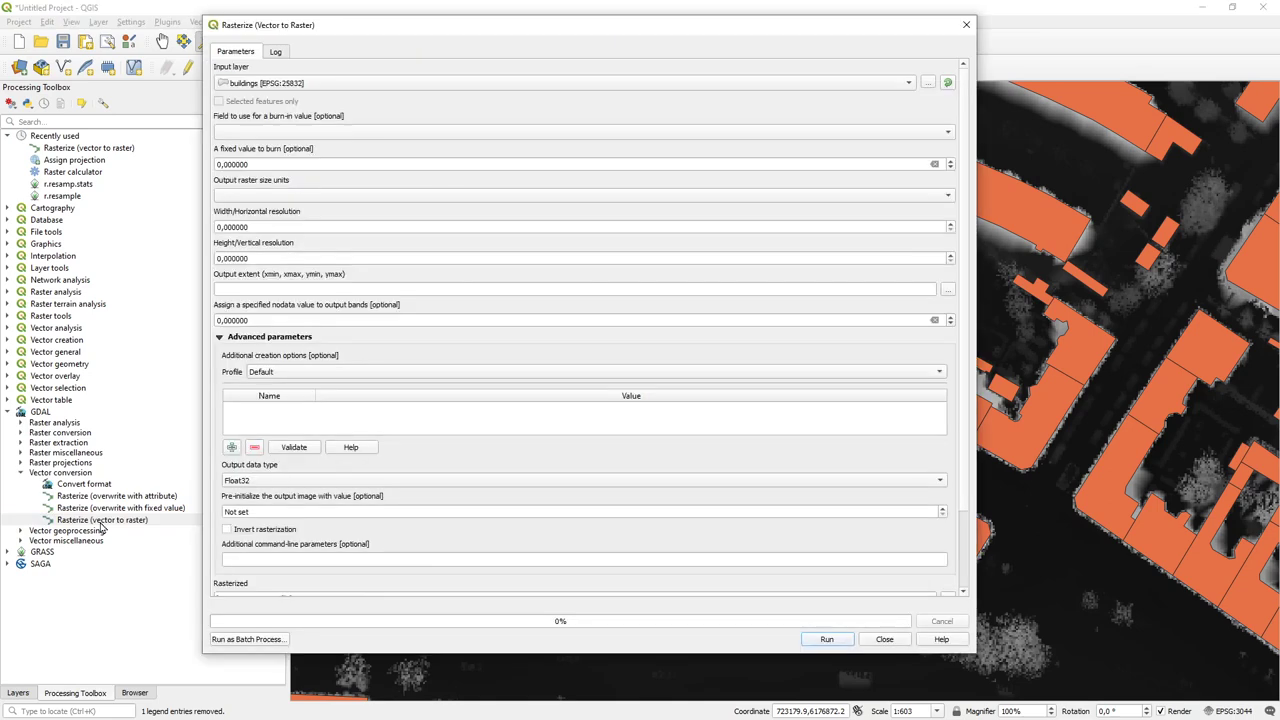
left_click(315, 135)
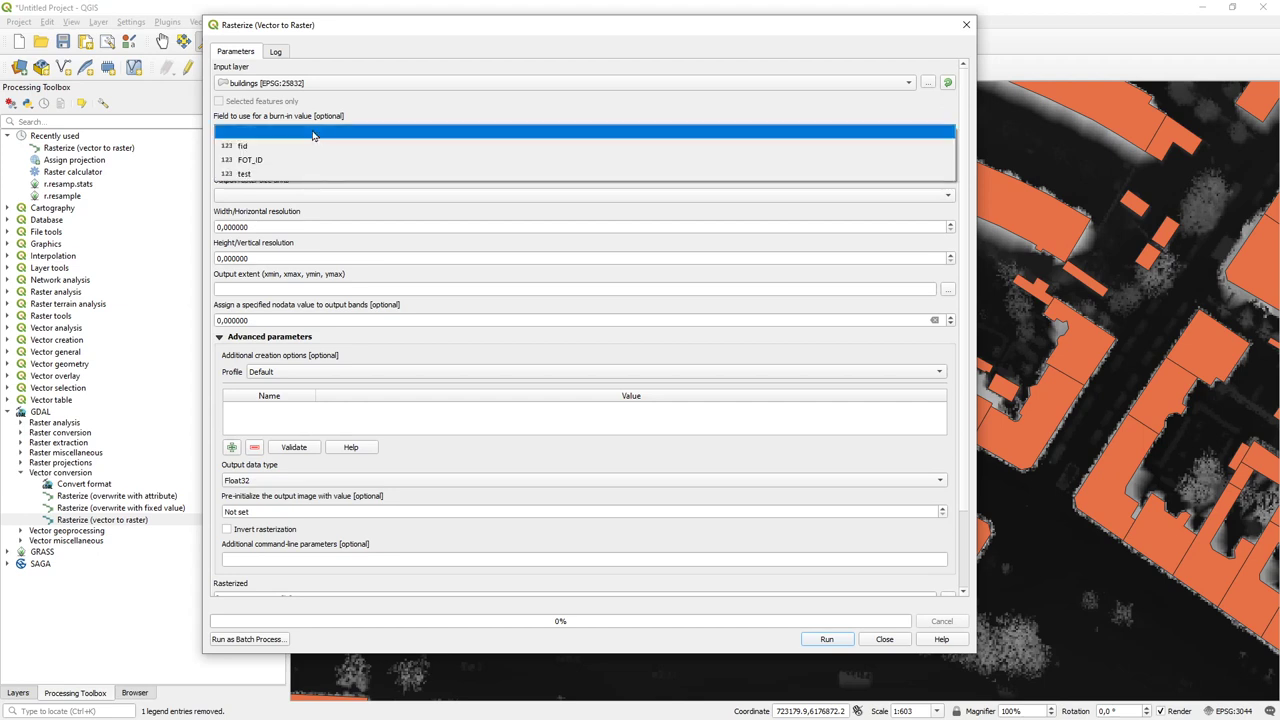
left_click(429, 110)
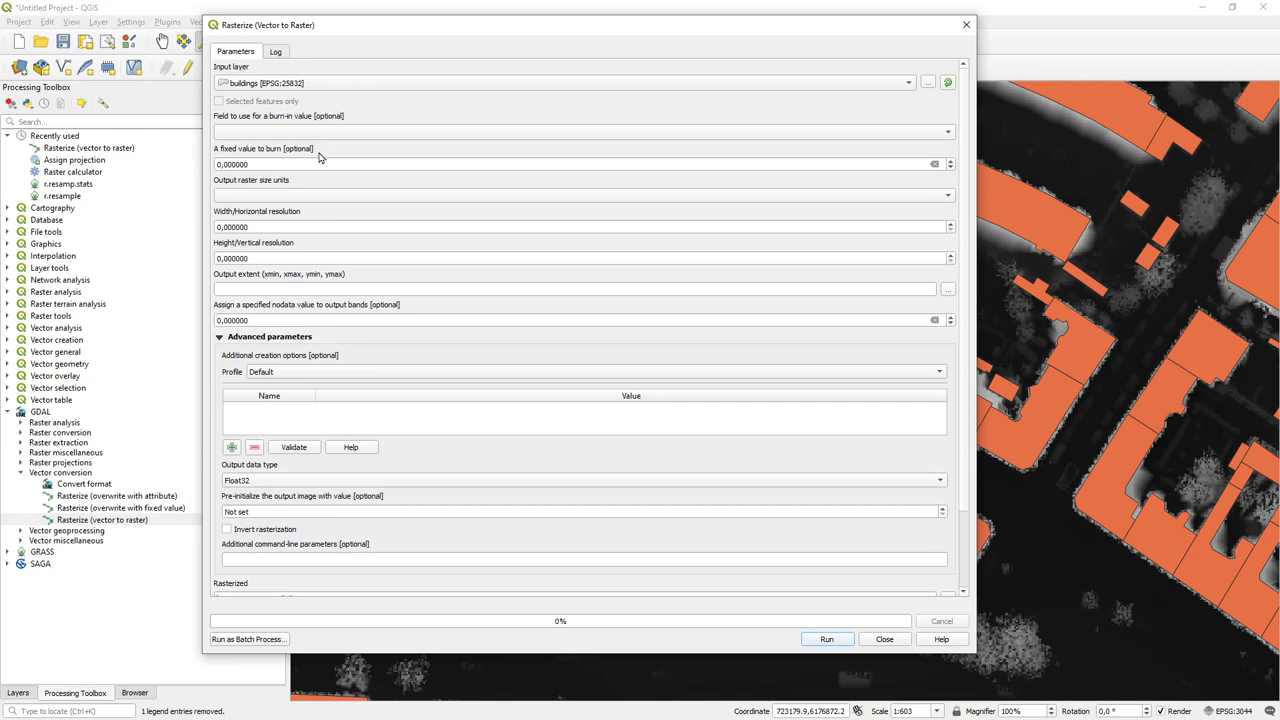
left_click(269, 165)
left_click_drag(259, 165, 213, 166)
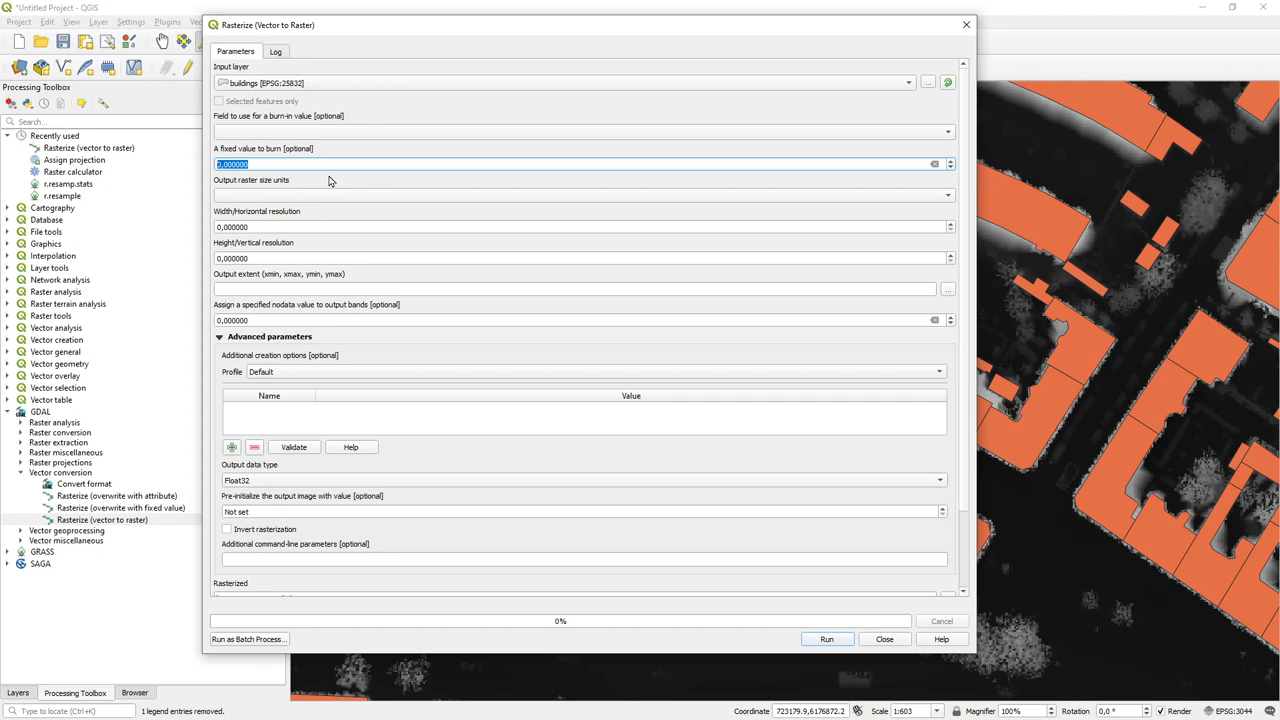
type("1")
left_click(318, 196)
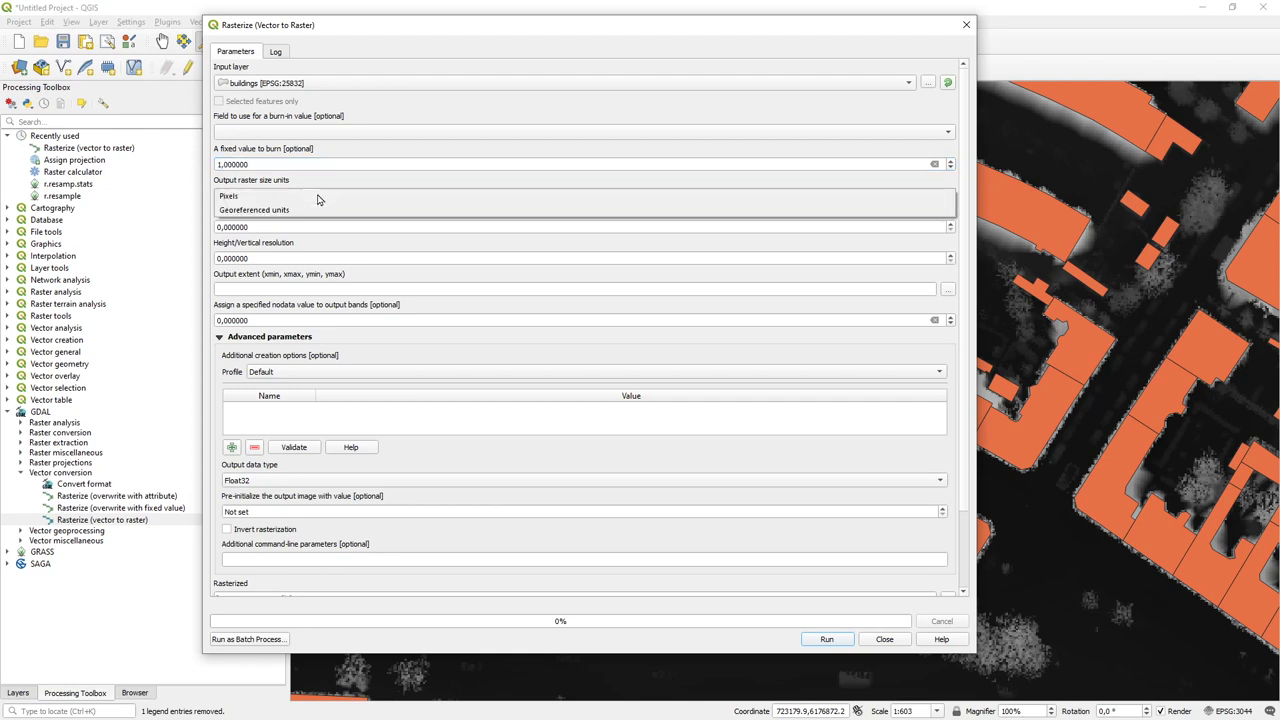
left_click(313, 211)
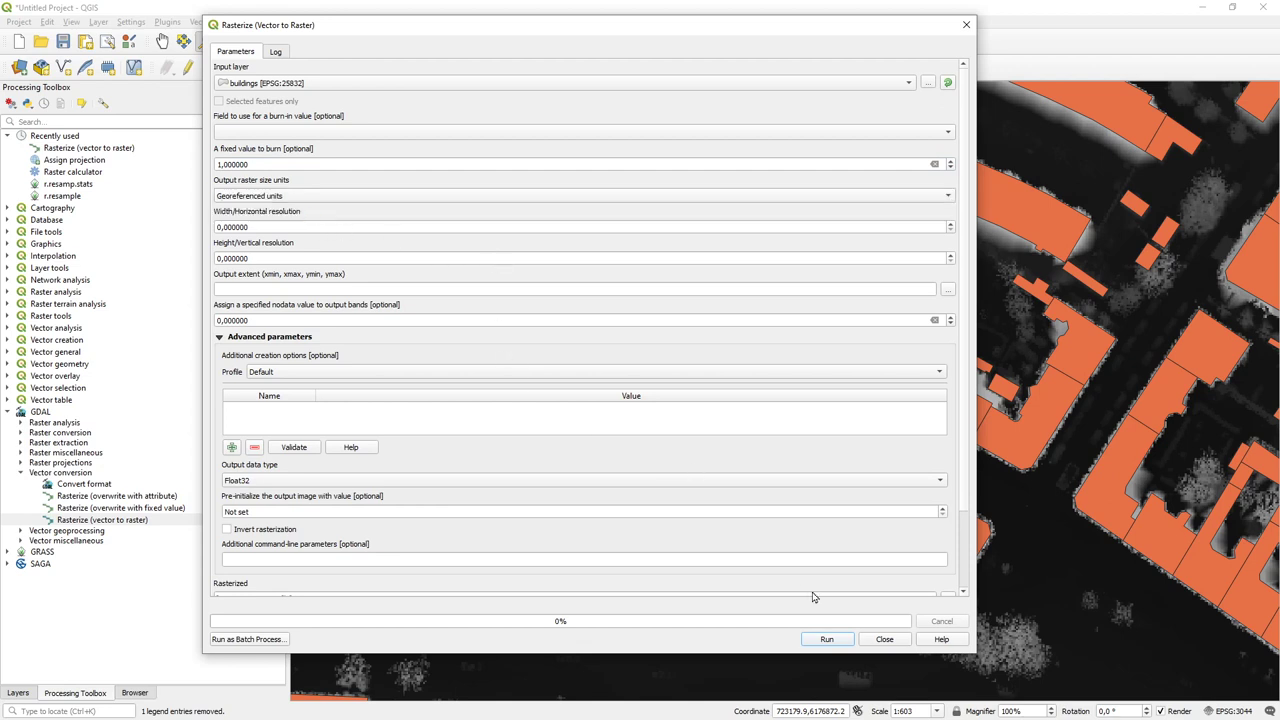
left_click(885, 639)
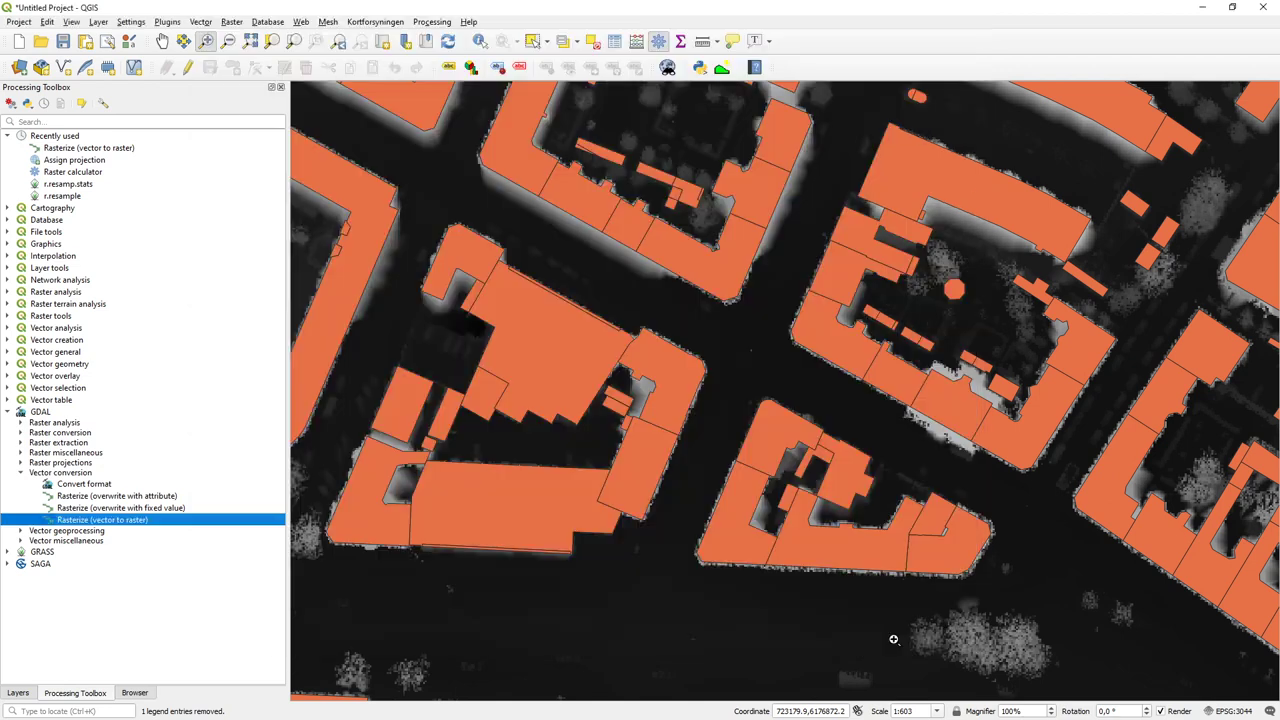
Step: Look up the pixel size of the DSM_1km_6176_723 layer in its layer information
left_click(16, 692)
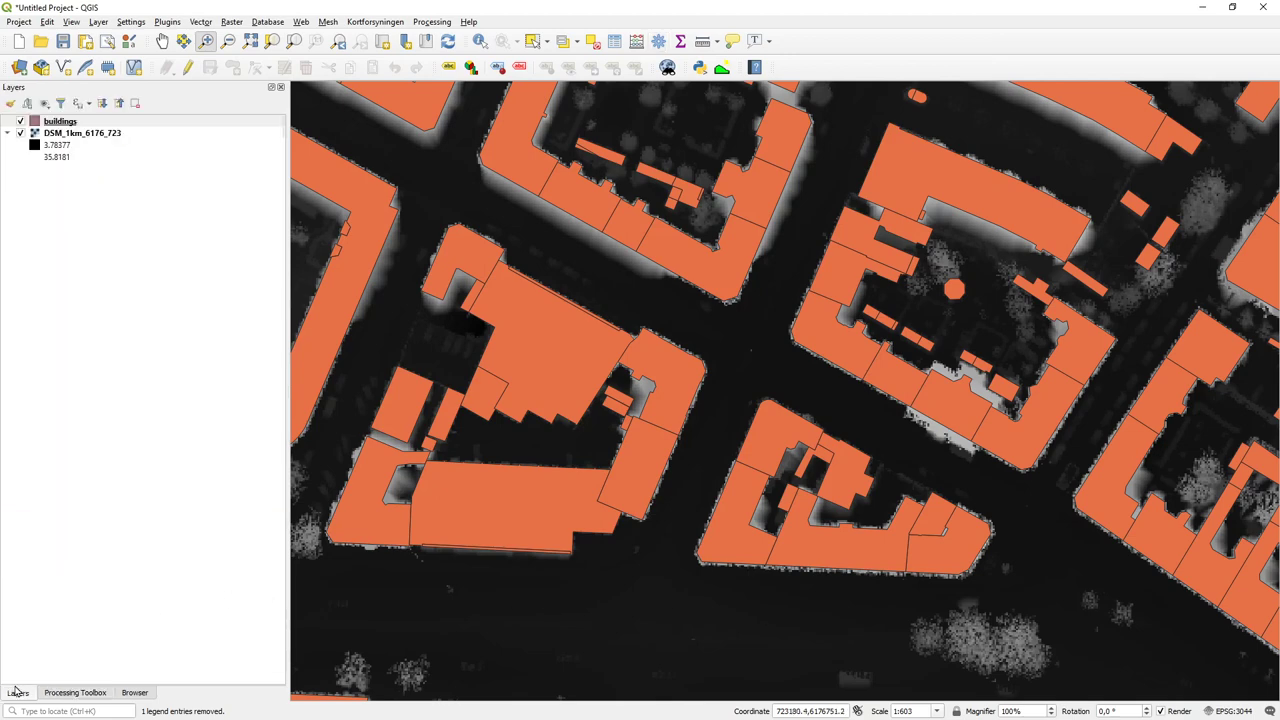
left_click(70, 135)
right_click(70, 135)
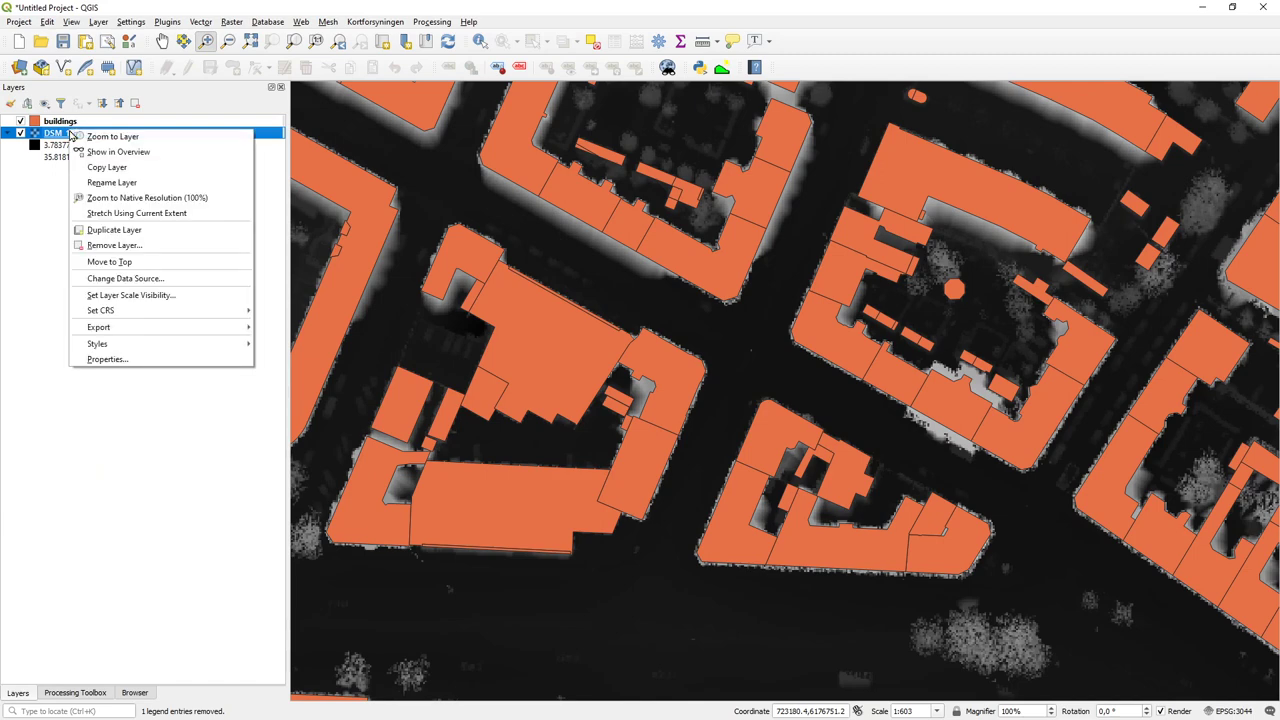
left_click(134, 359)
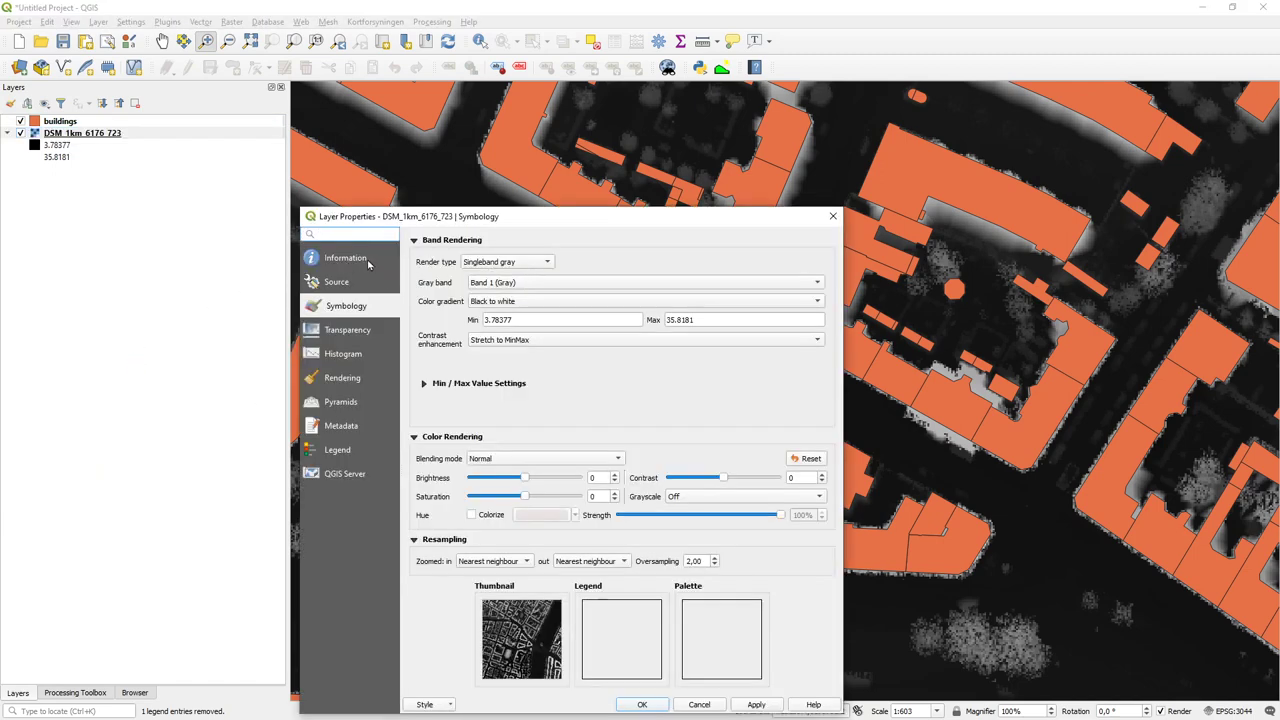
left_click(368, 261)
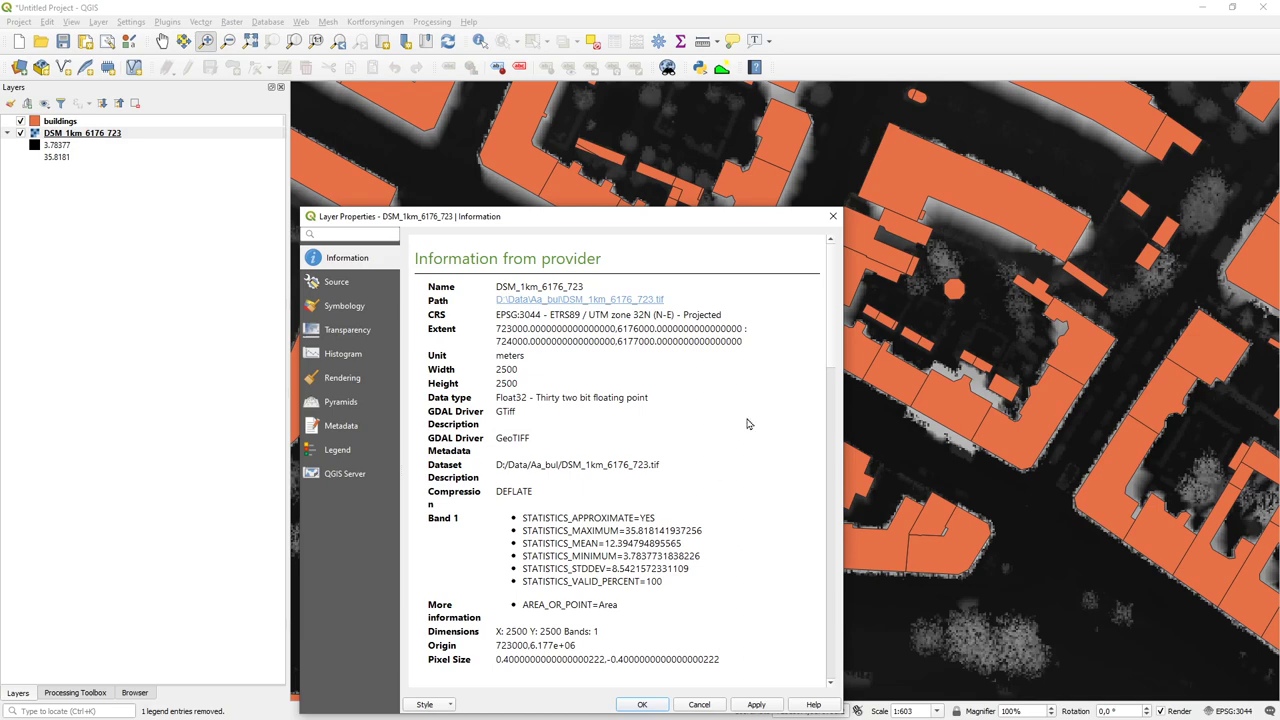
left_click(832, 216)
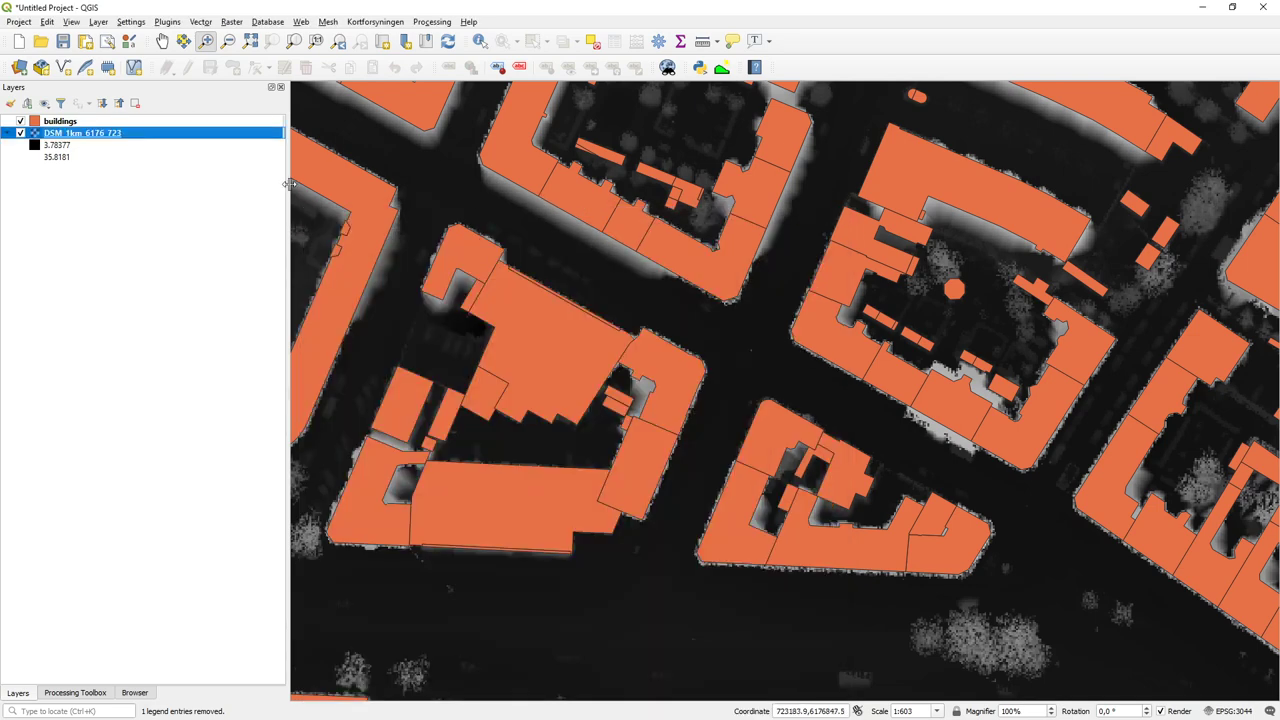
Step: Reopen Rasterize (vector to raster) for the buildings layer, with a fixed burn value of 1 and georeferenced units for the raster size
left_click(66, 122)
right_click(66, 122)
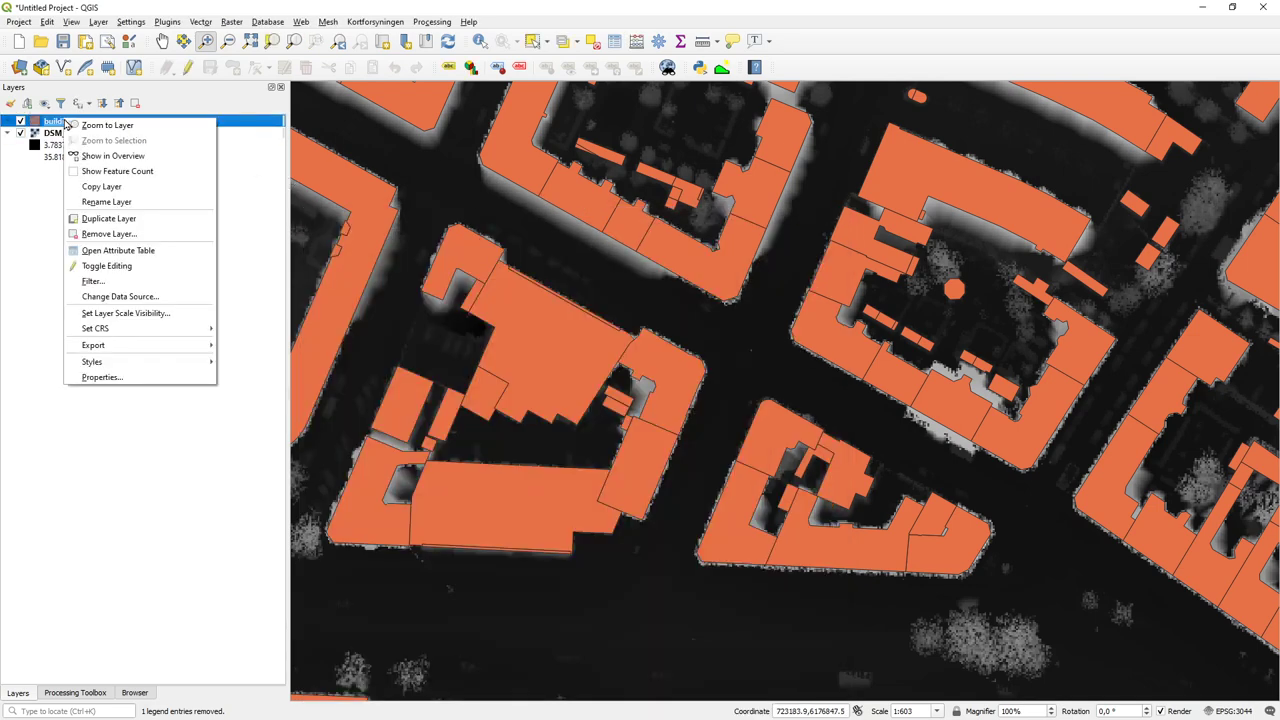
left_click(72, 693)
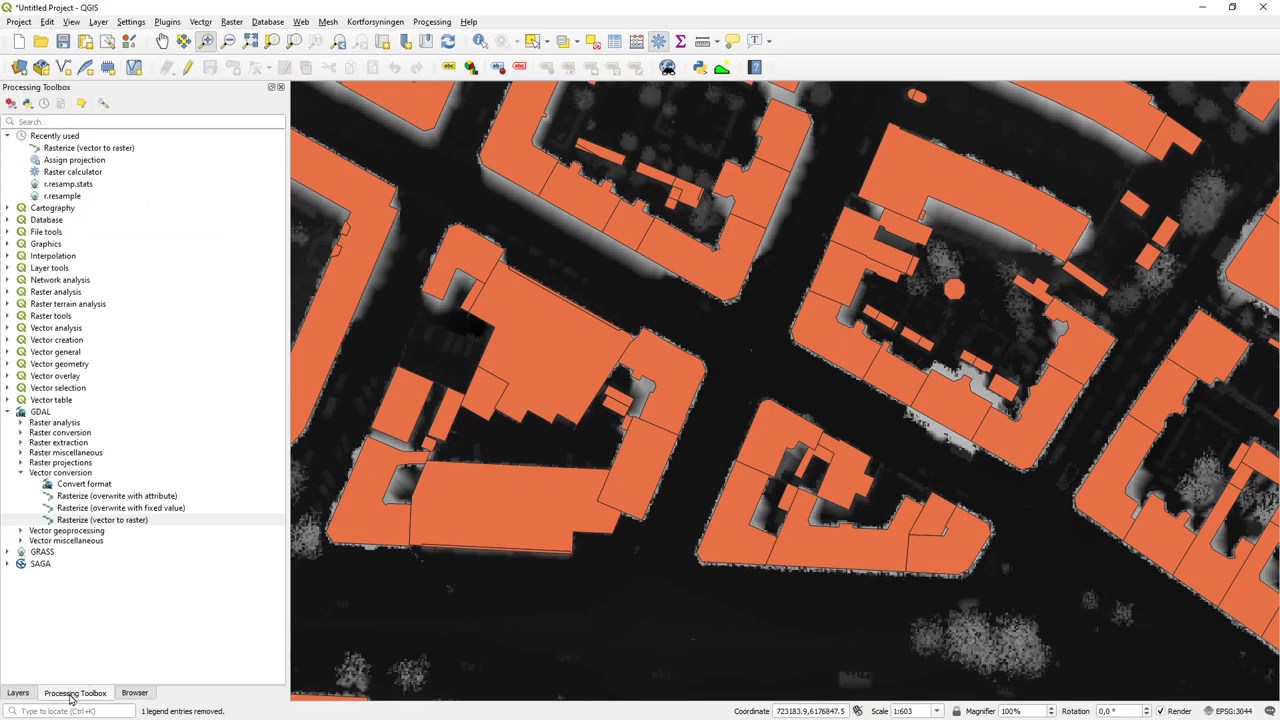
double_click(80, 519)
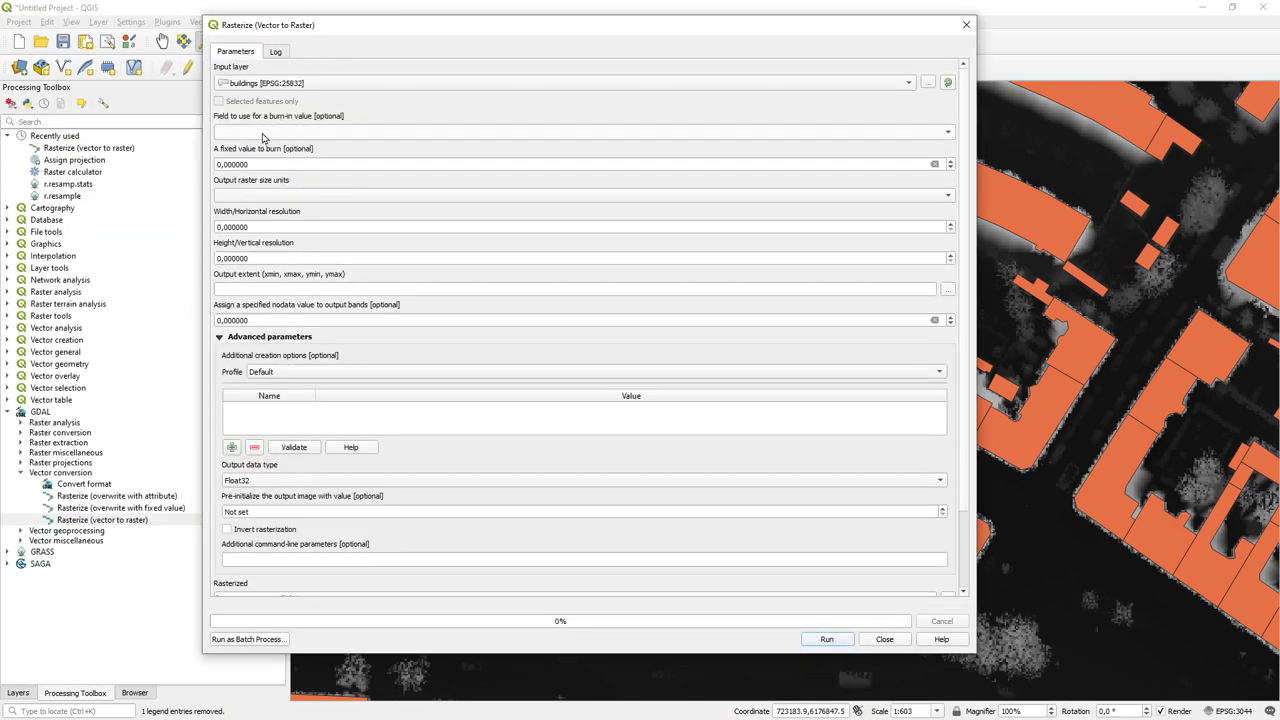
double_click(260, 163)
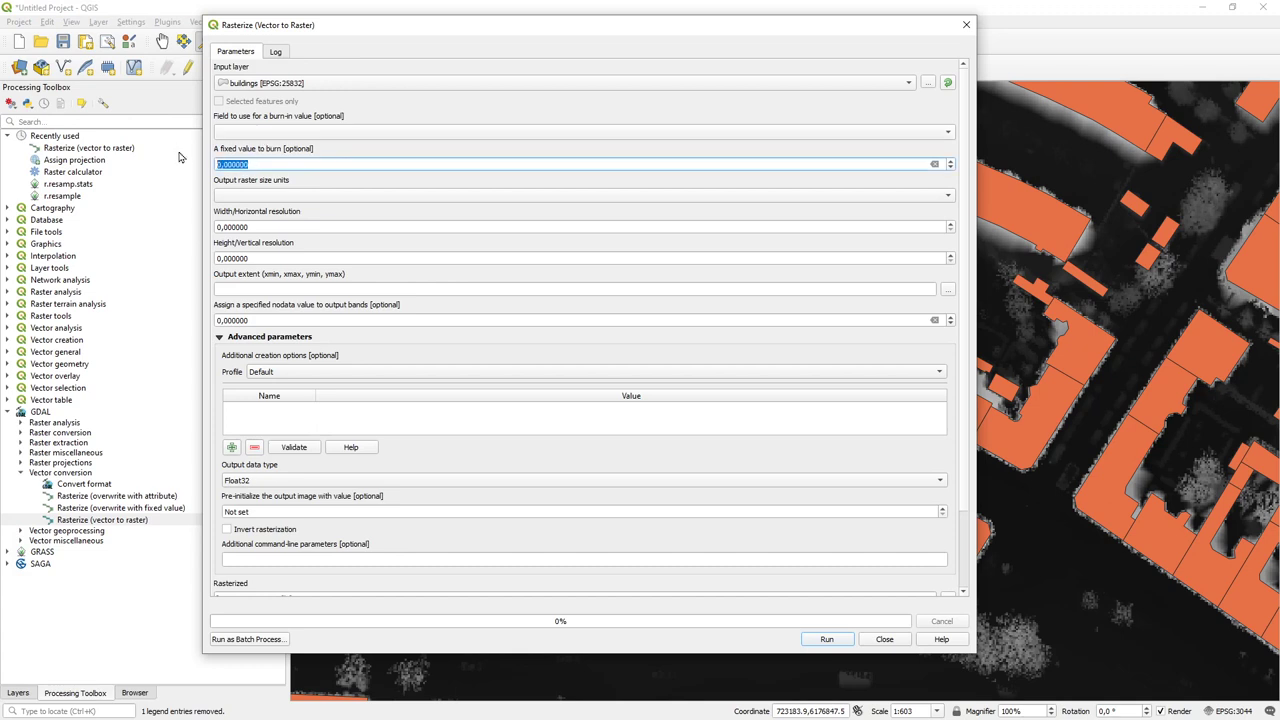
type("1")
left_click(299, 197)
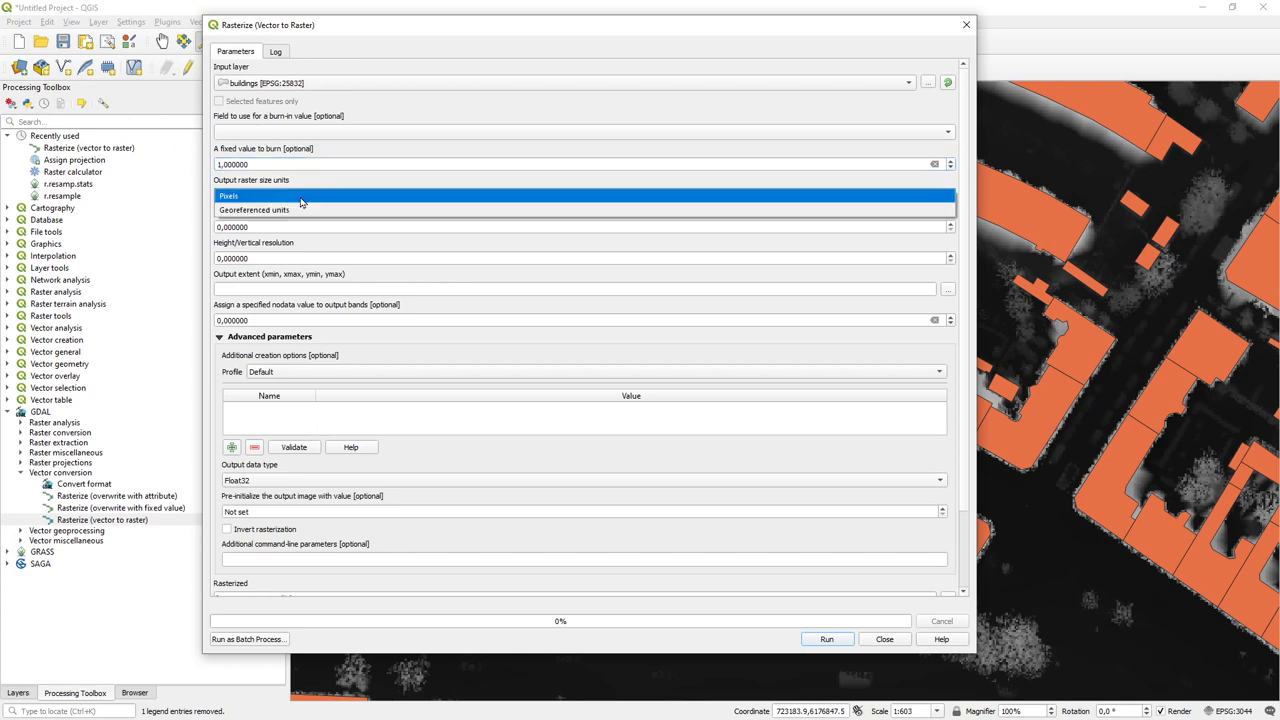
left_click(296, 210)
Step: Set both the horizontal and vertical resolution of the output raster to 0,4
left_click_drag(292, 226, 222, 228)
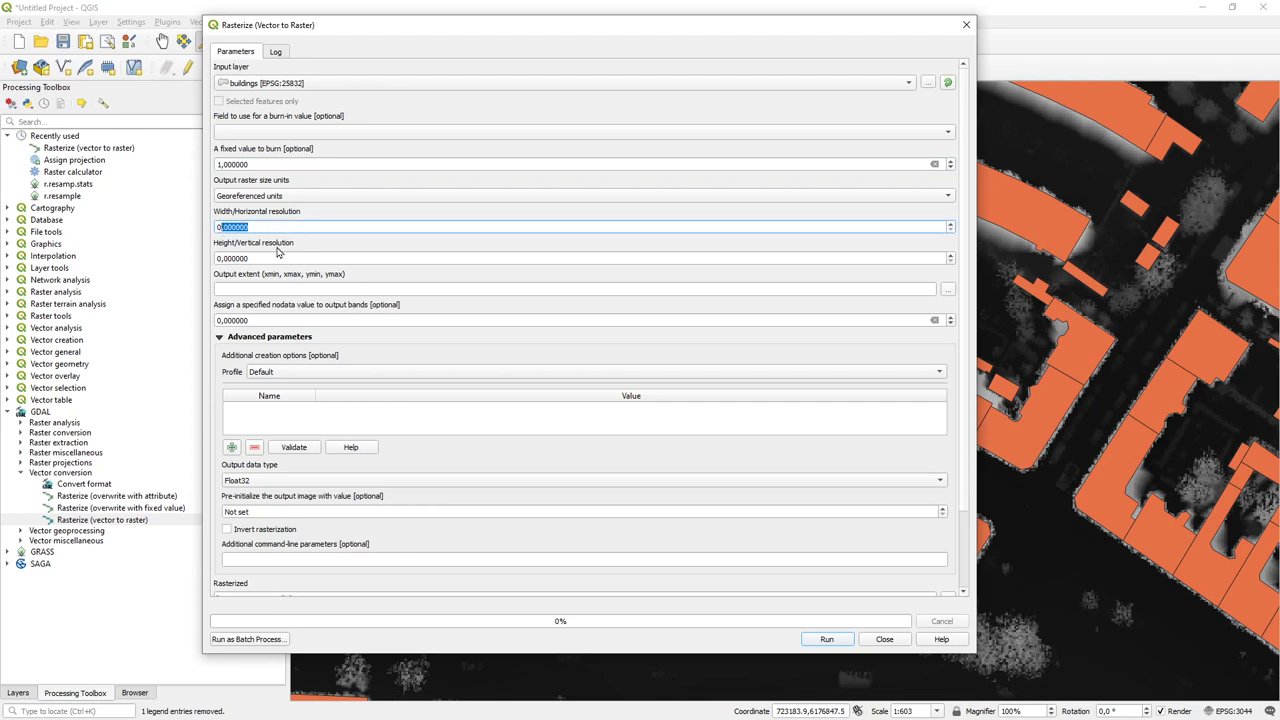
type(",4")
left_click_drag(258, 258, 213, 259)
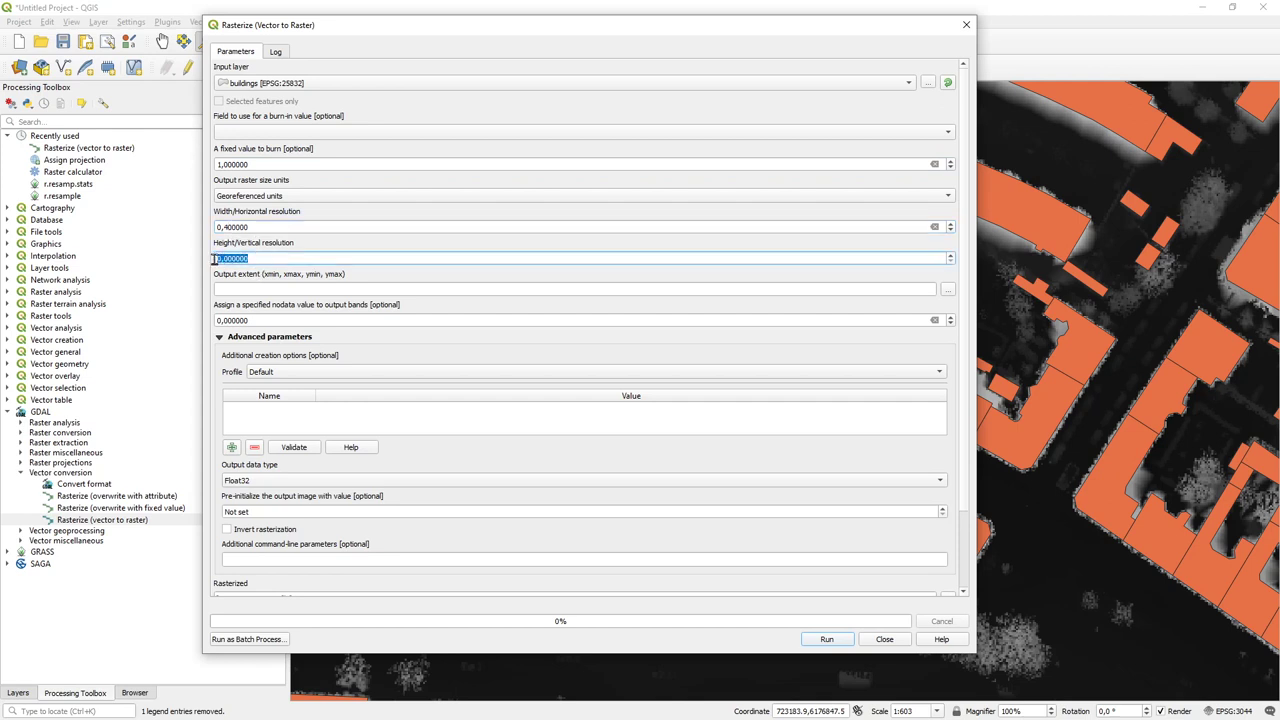
type("0,4")
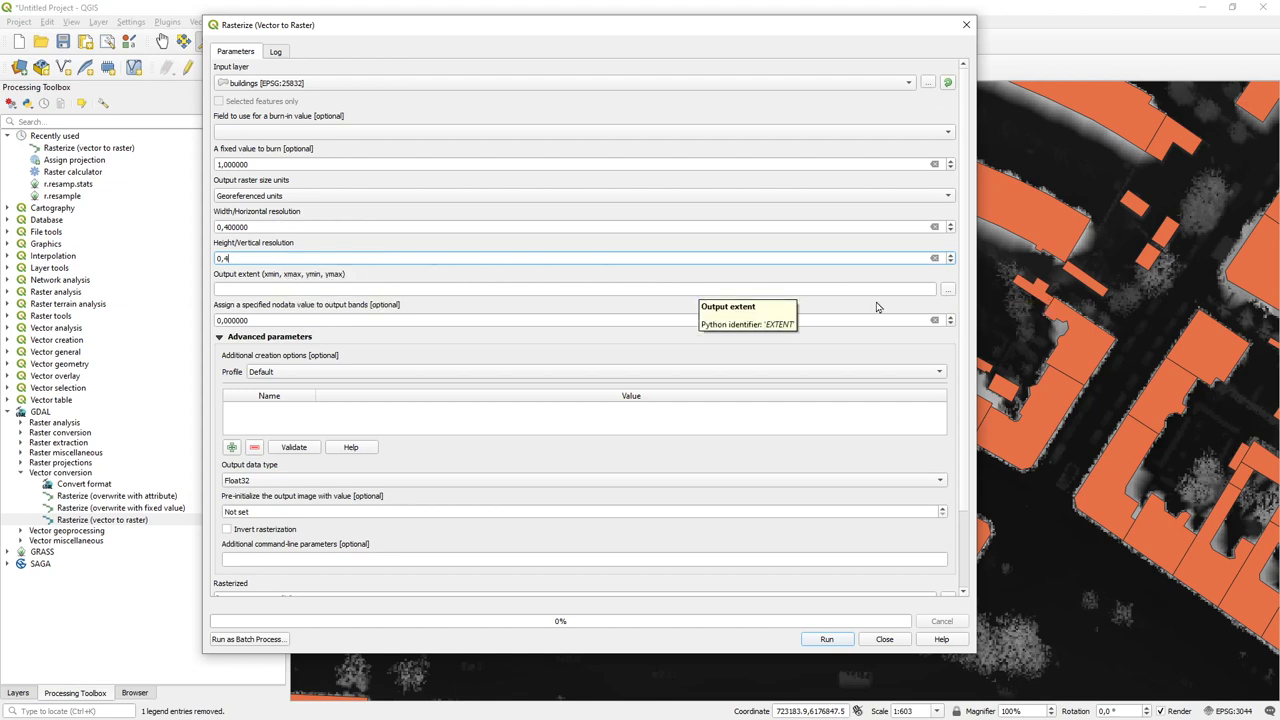
left_click(896, 353)
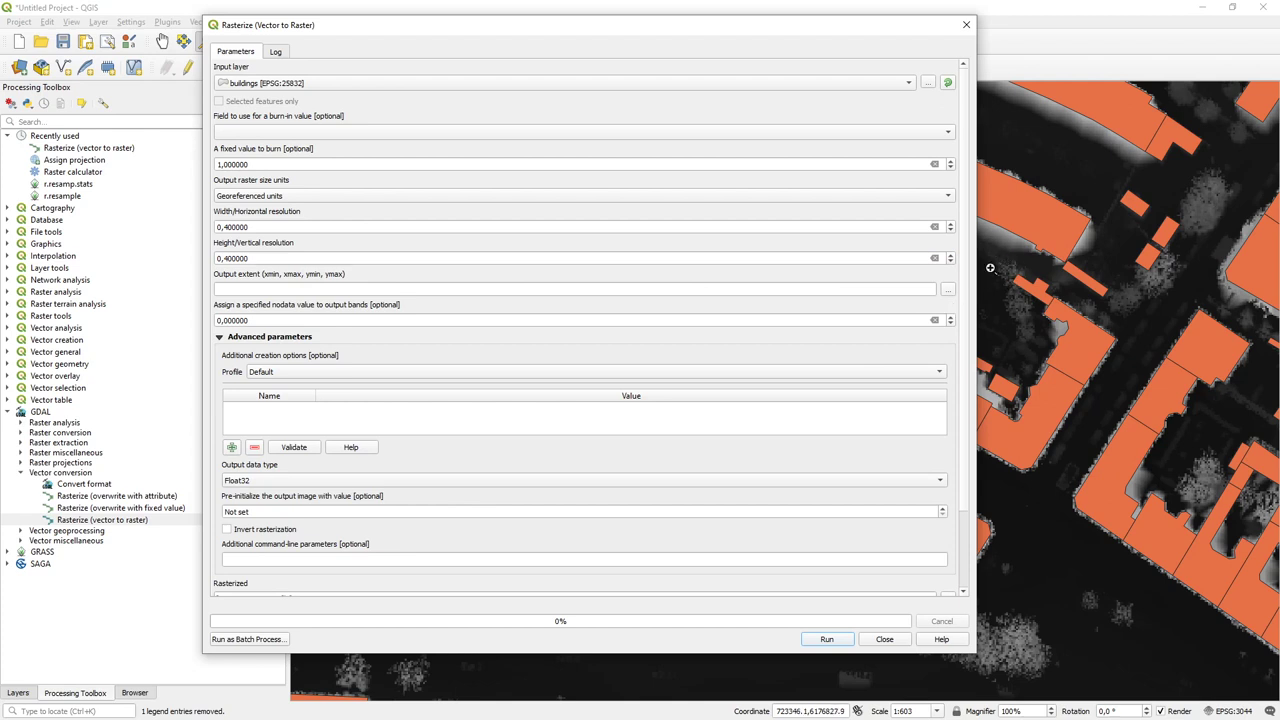
Step: Take the output extent of the rasterization from the DSM_1km_6176_723 layer
left_click(947, 290)
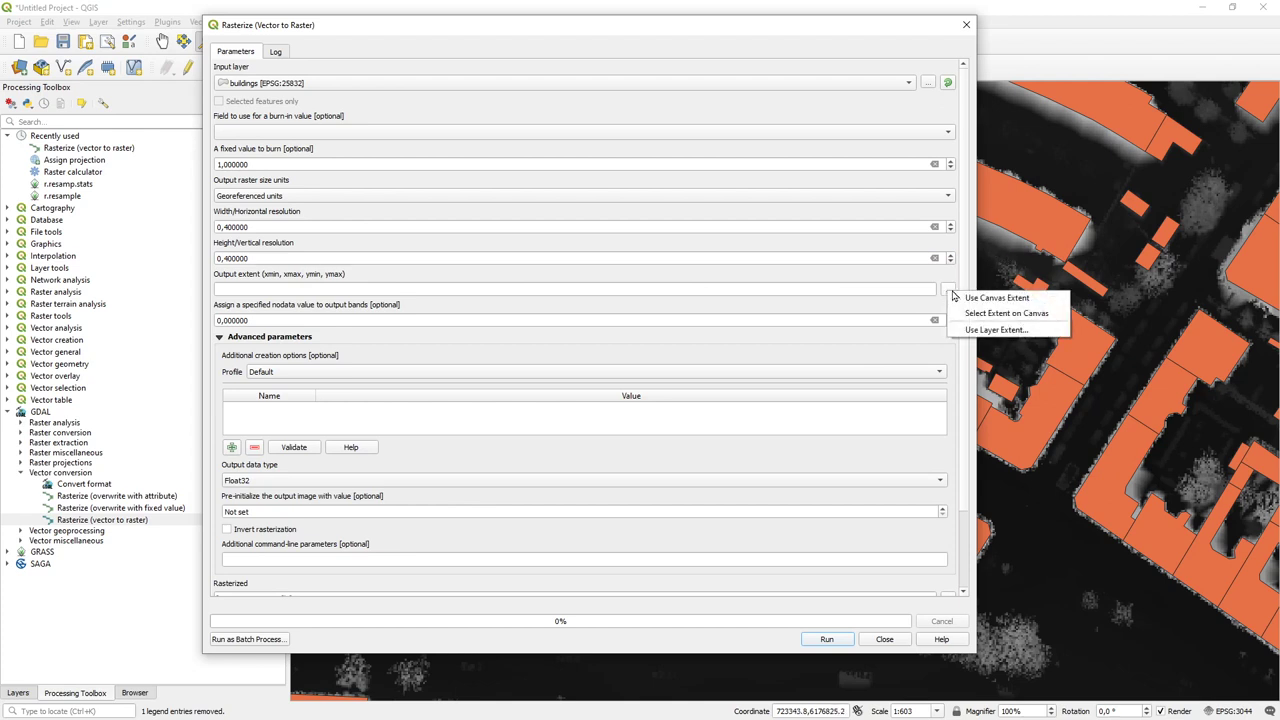
left_click(992, 331)
left_click(592, 342)
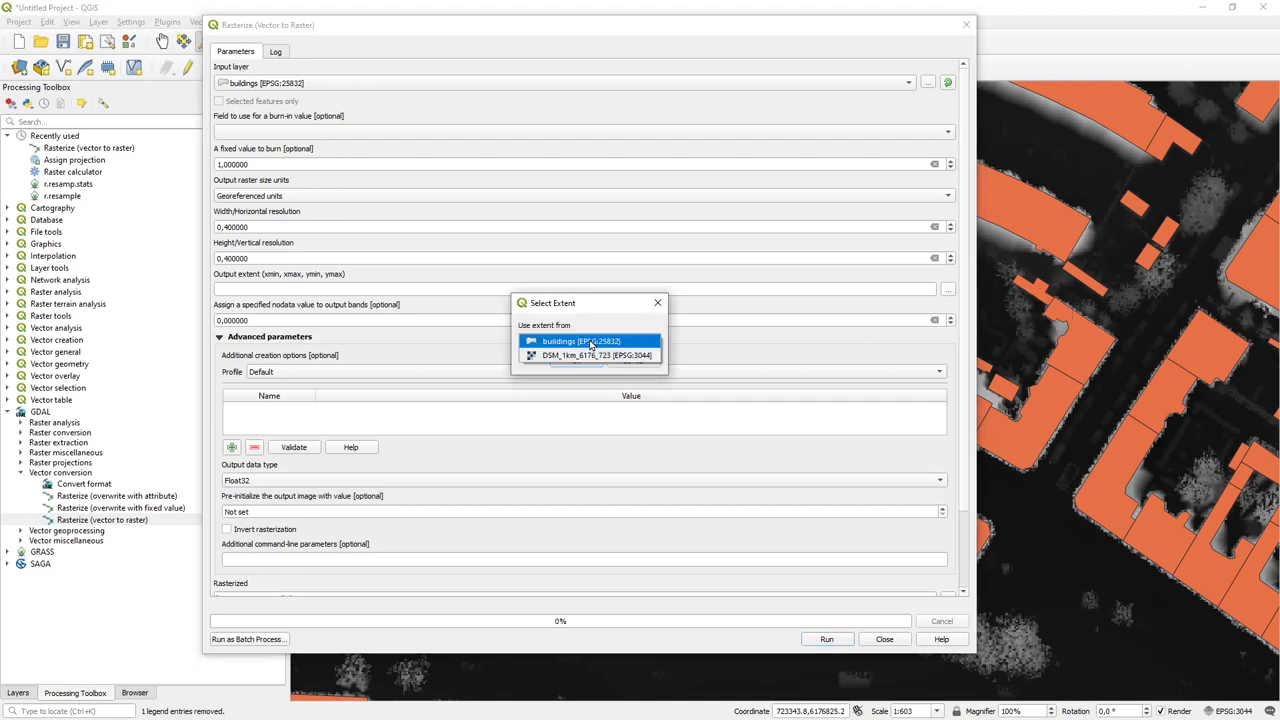
left_click(581, 357)
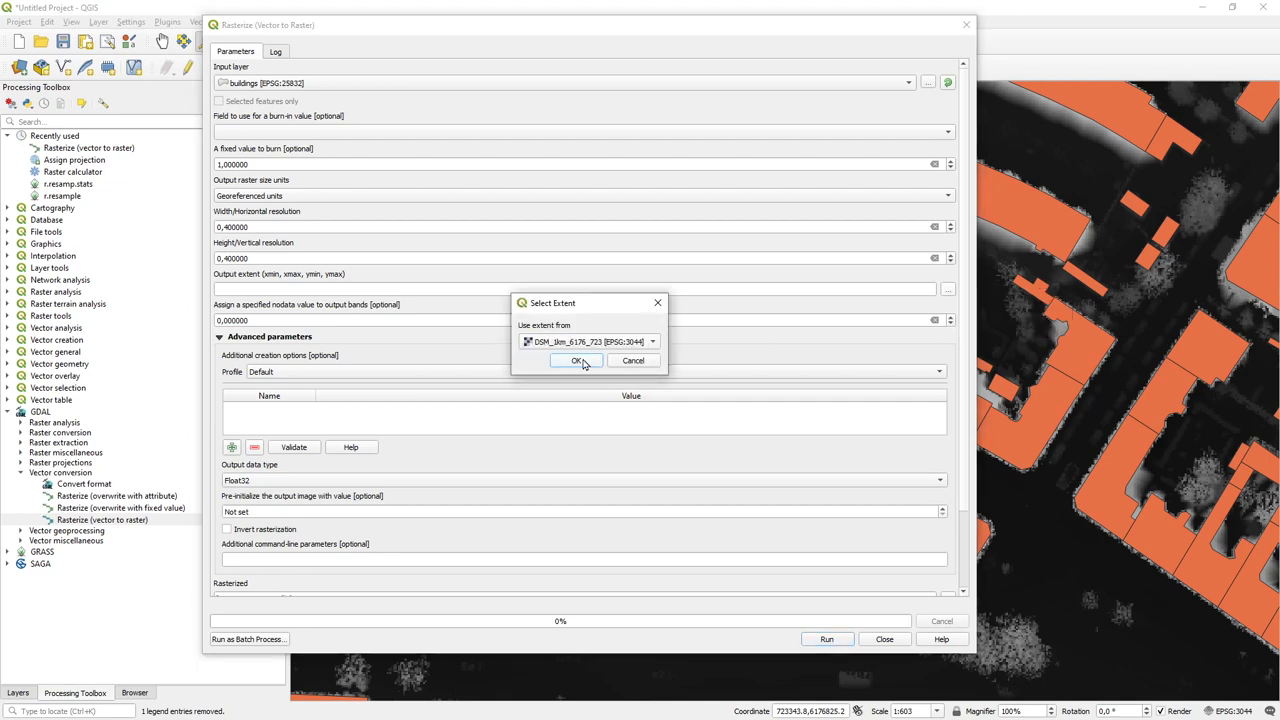
left_click(578, 361)
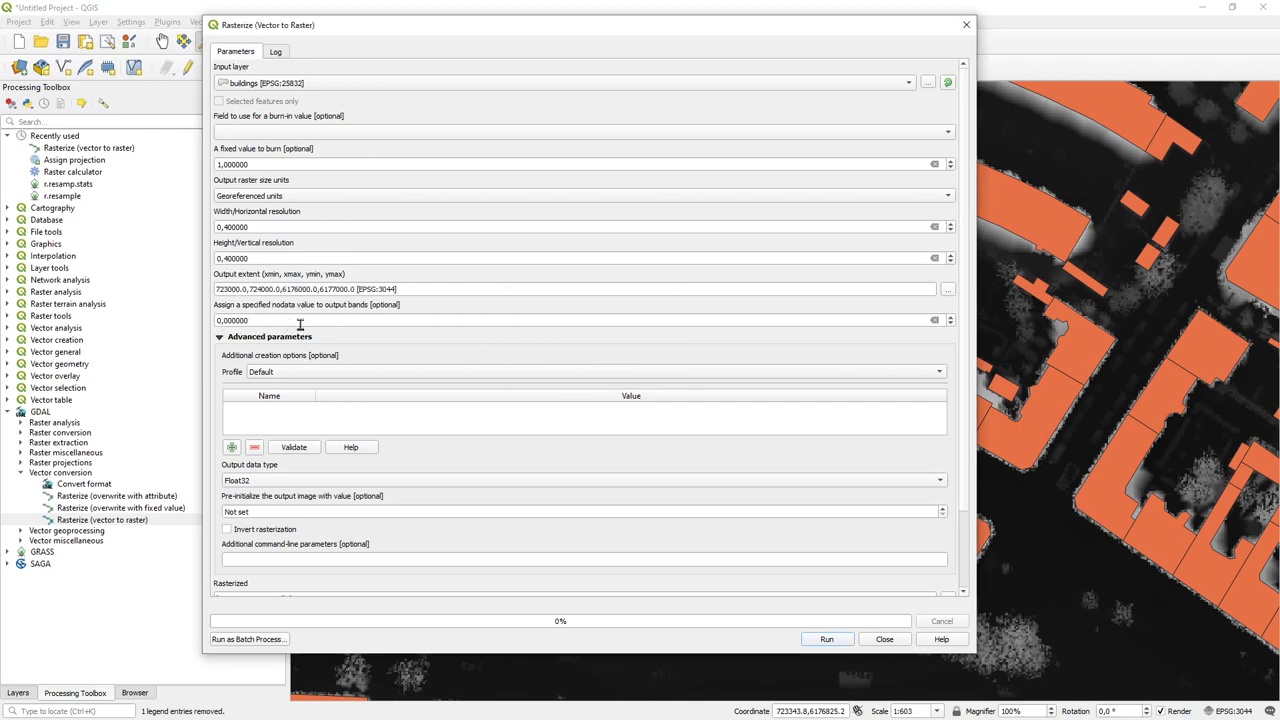
Step: Set the nodata value assigned to the output bands to -999
left_click(266, 320)
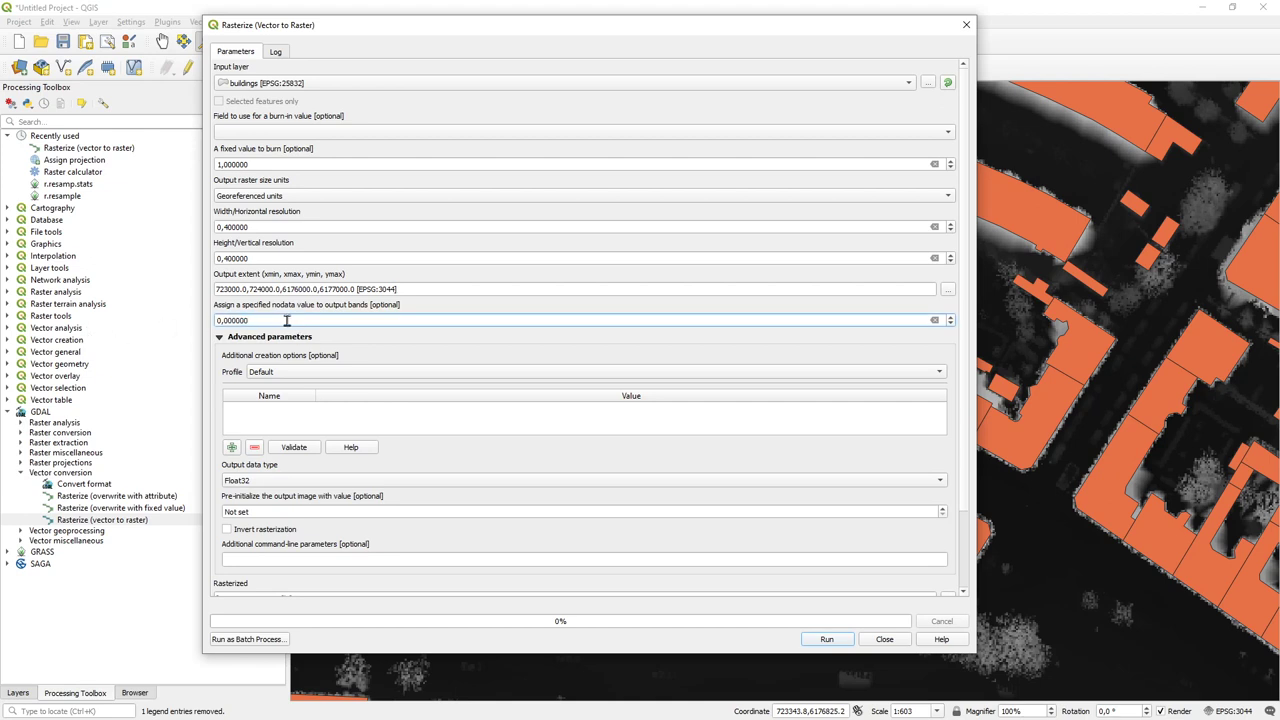
left_click_drag(286, 320, 160, 323)
type("-999")
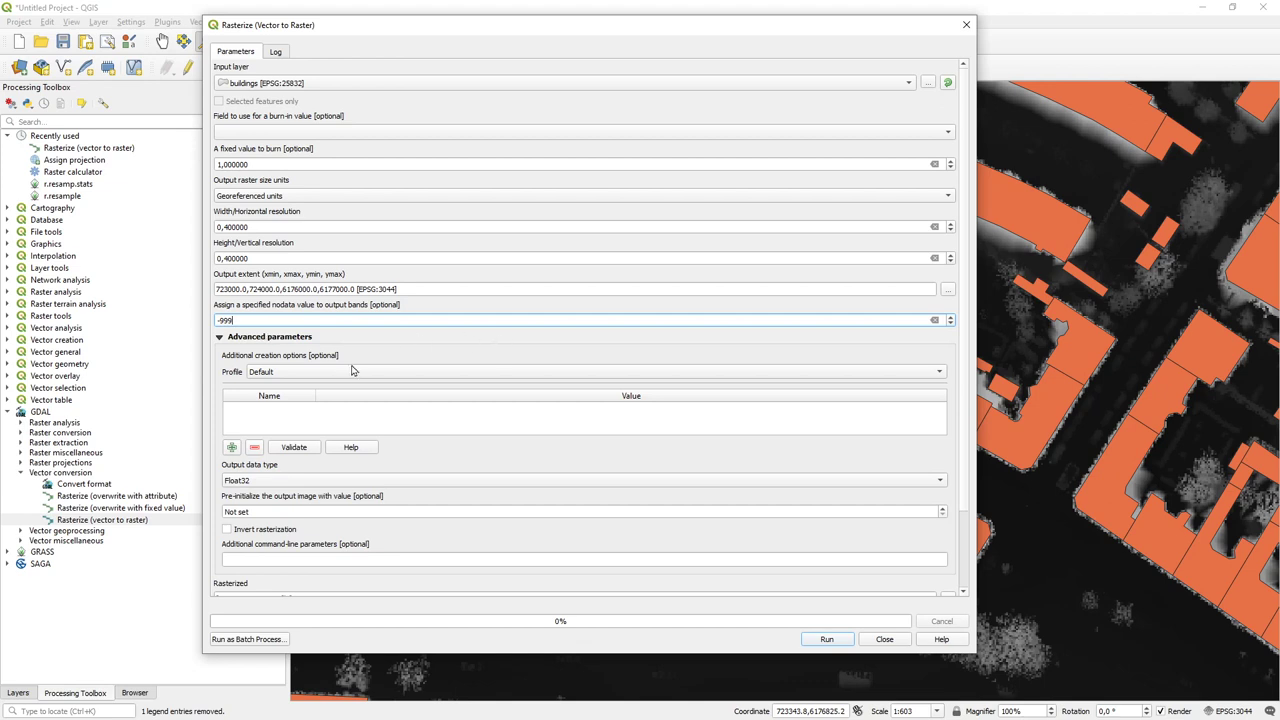
Step: Pre-initialize the output image with the value 0 and set the output data type to Int16
left_click(305, 487)
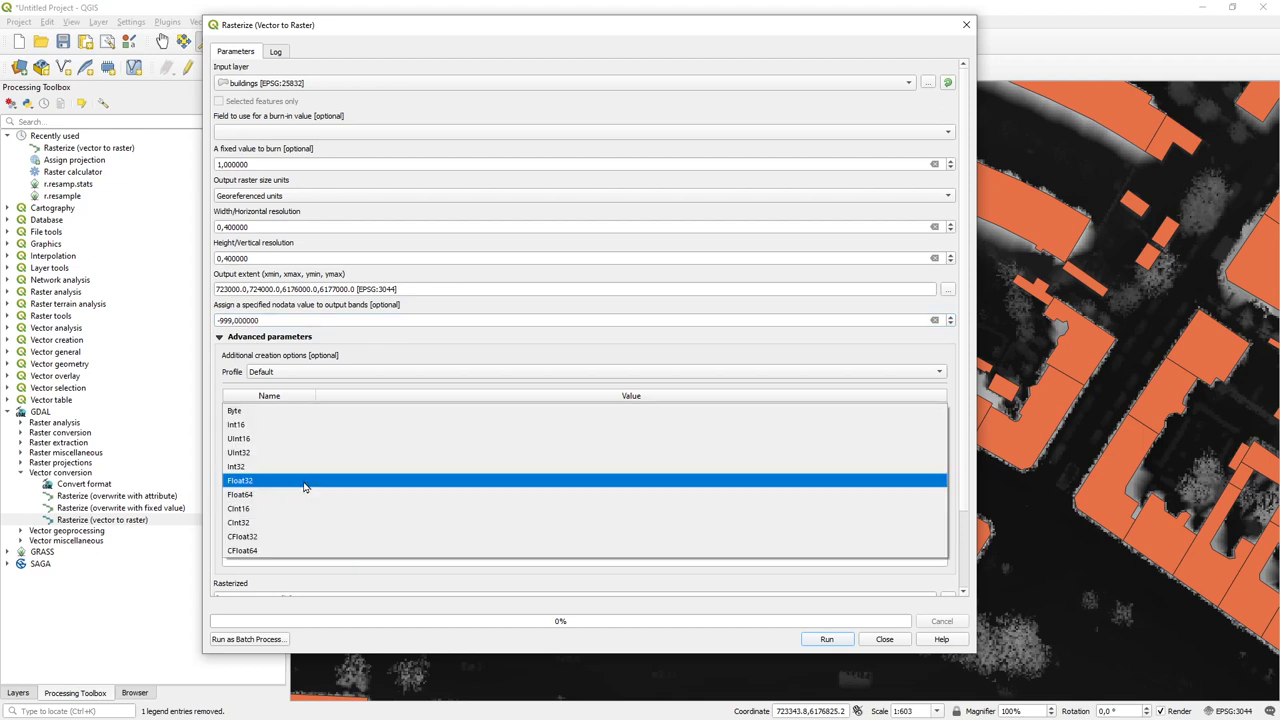
left_click(305, 487)
left_click(279, 512)
left_click_drag(279, 512, 212, 513)
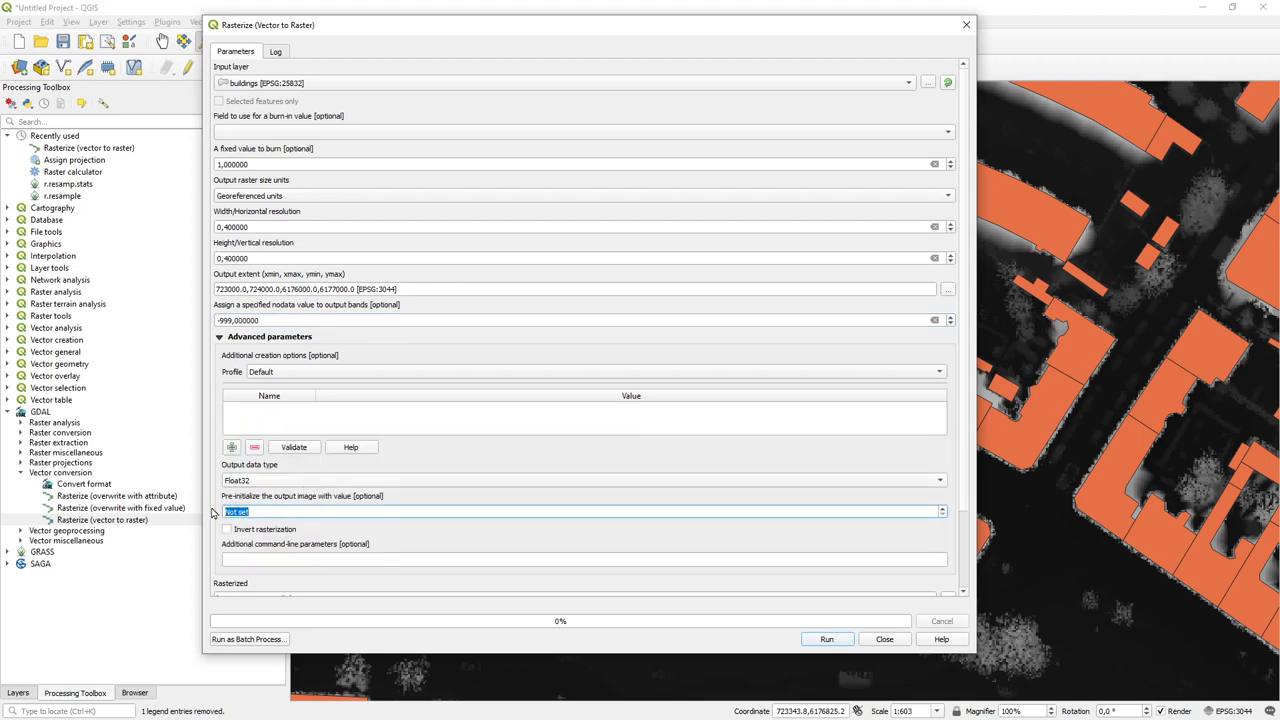
type("0")
left_click(295, 480)
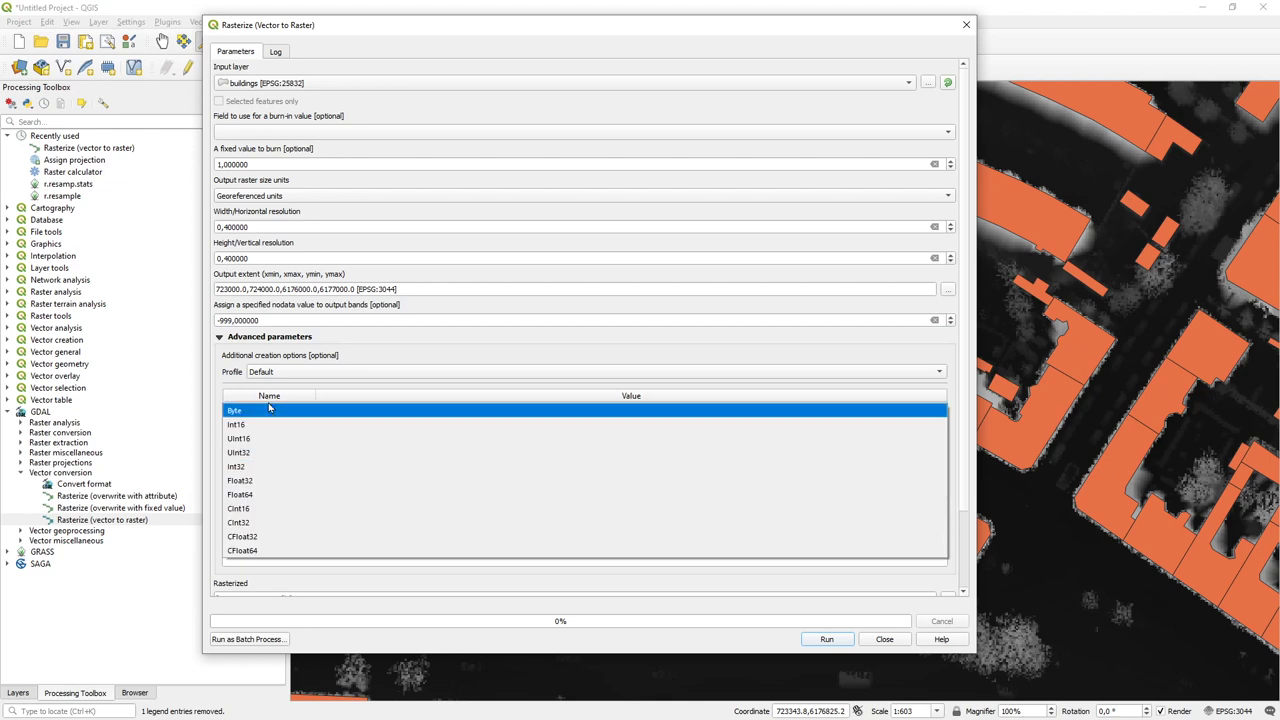
left_click(277, 428)
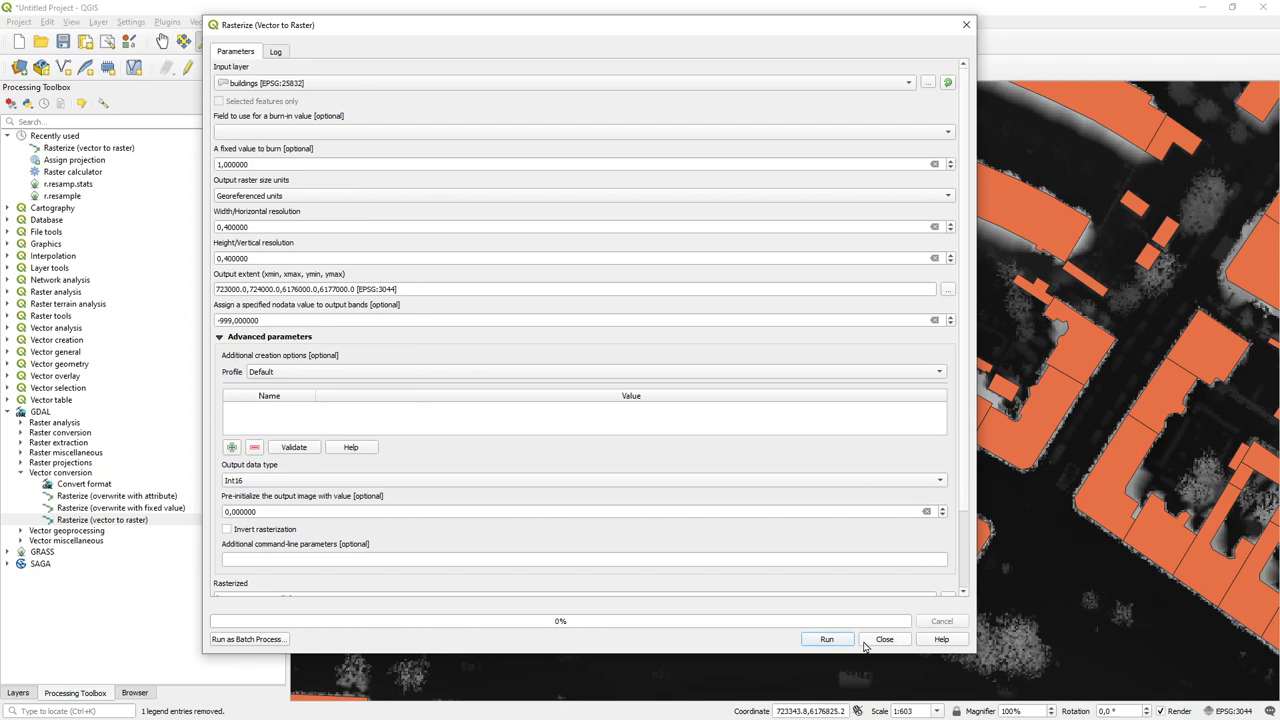
Step: Run the rasterization, close the tool and bring up the project's layer list
left_click(833, 644)
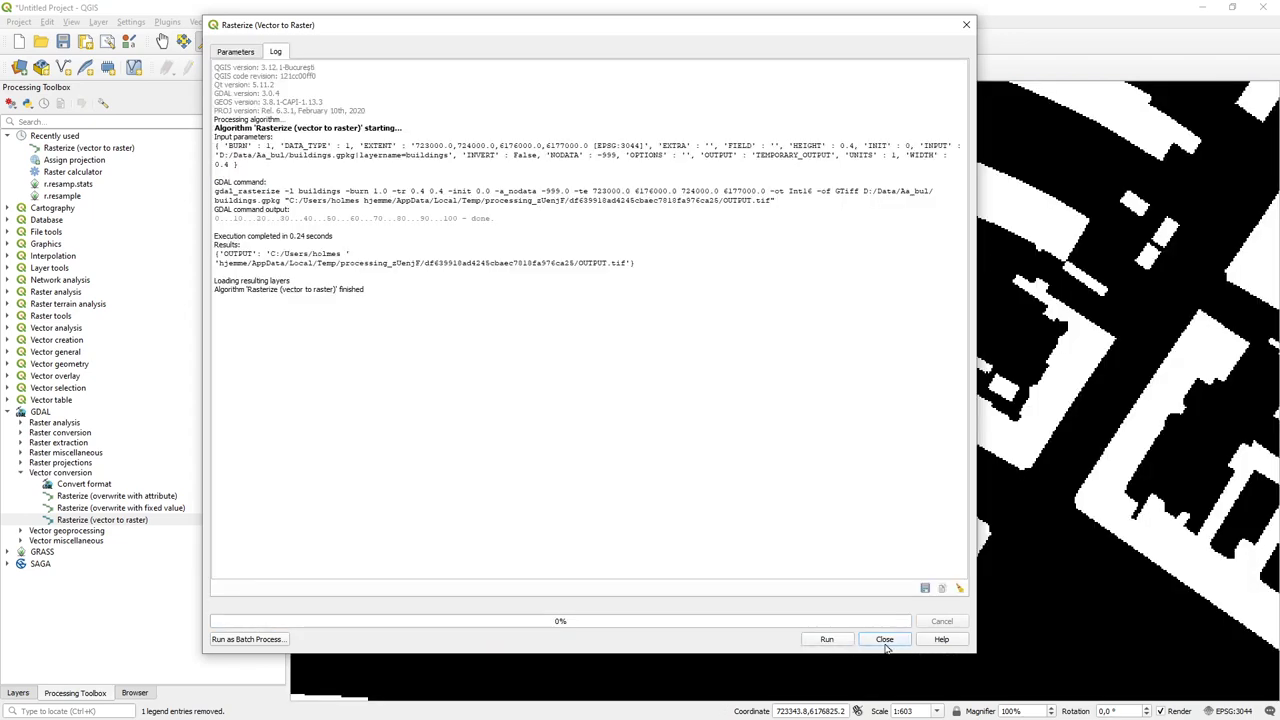
left_click(885, 639)
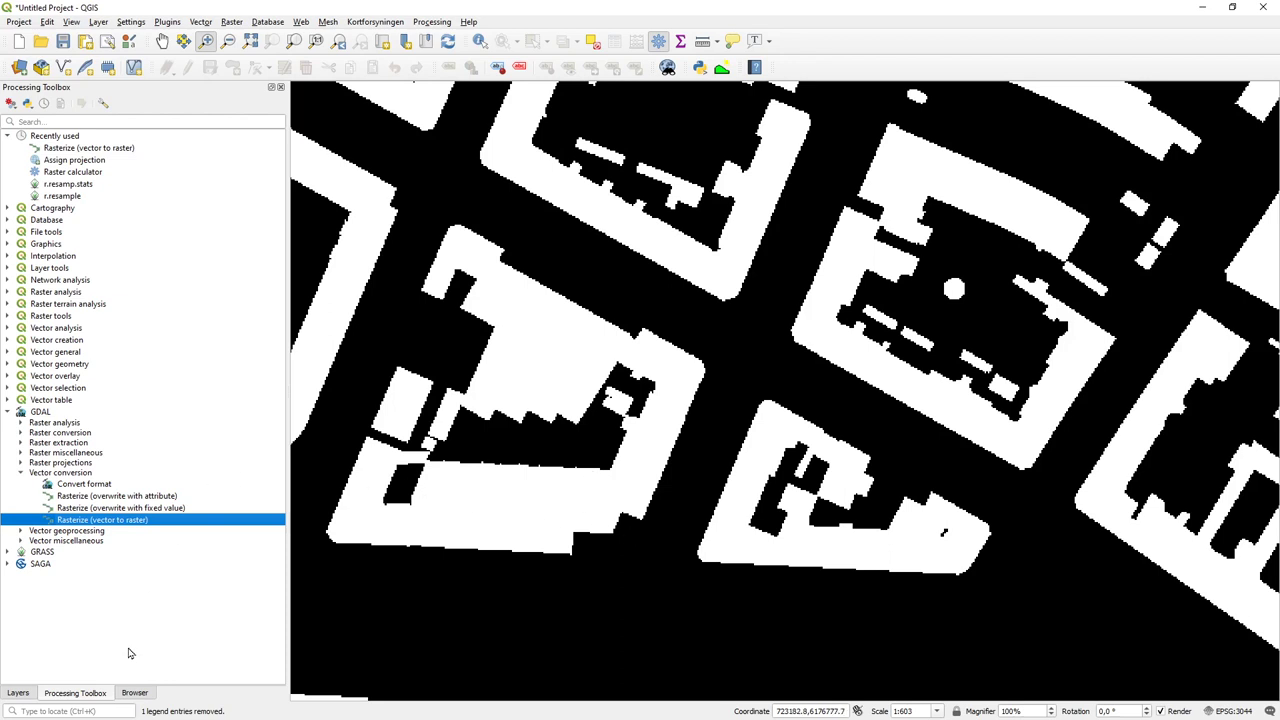
left_click(18, 693)
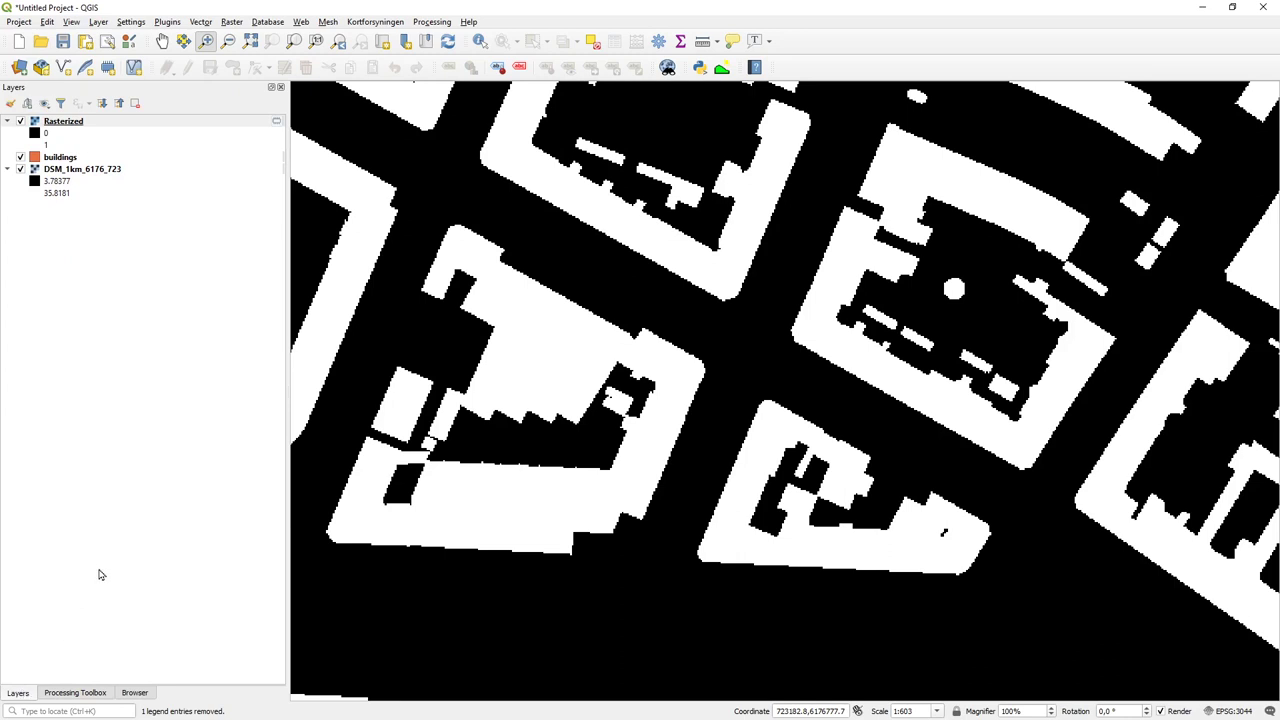
Step: Change the Rasterized layer's symbology to Paletted/Unique values with random colors and classify its values
right_click(53, 122)
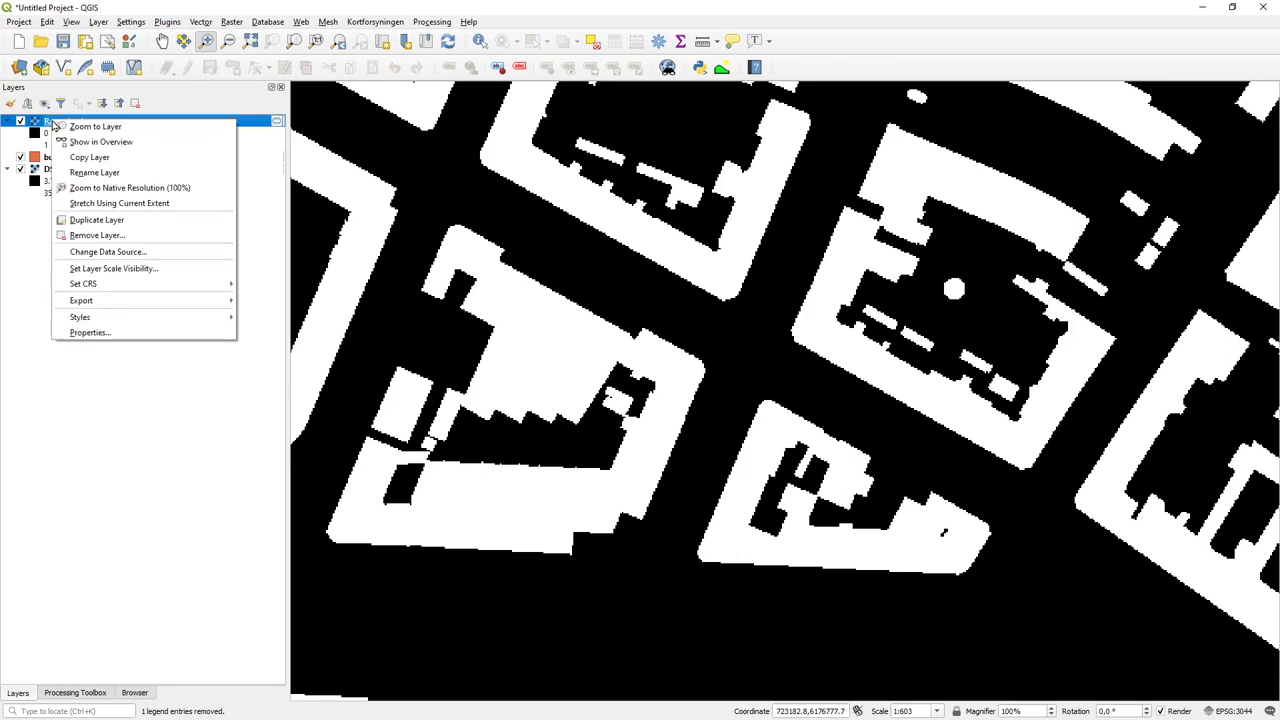
left_click(103, 333)
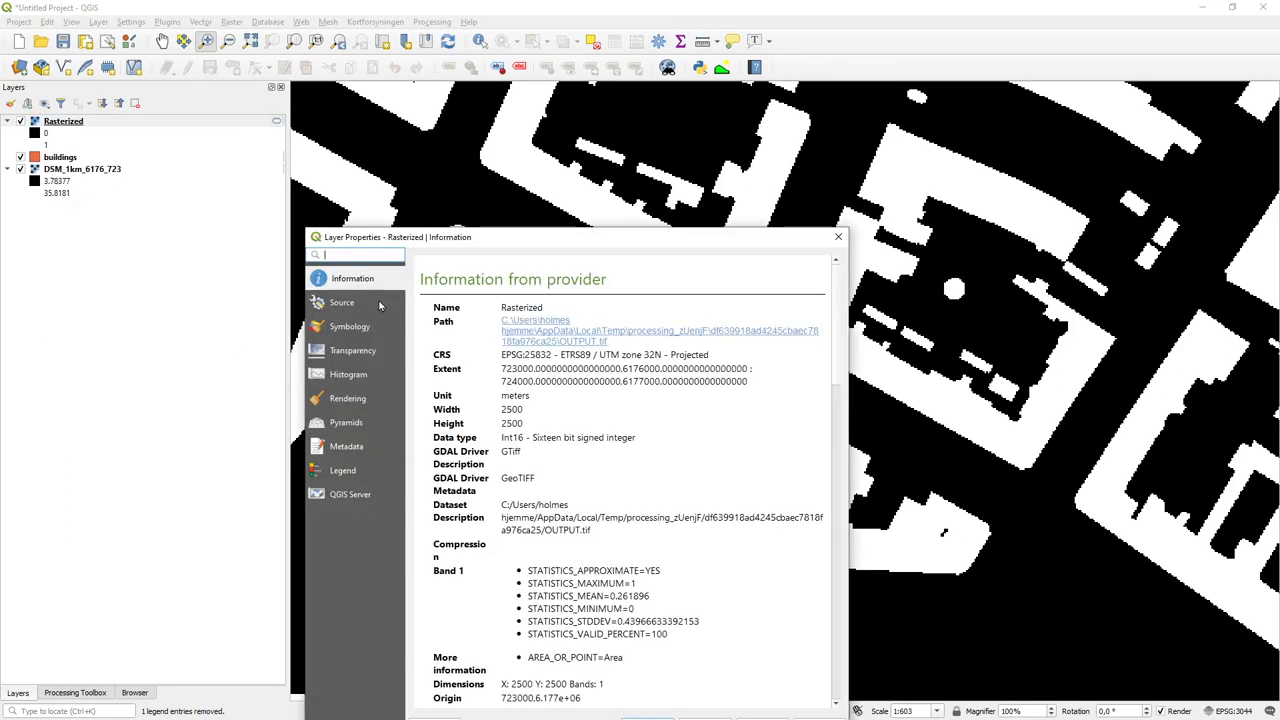
left_click(346, 306)
left_click(340, 327)
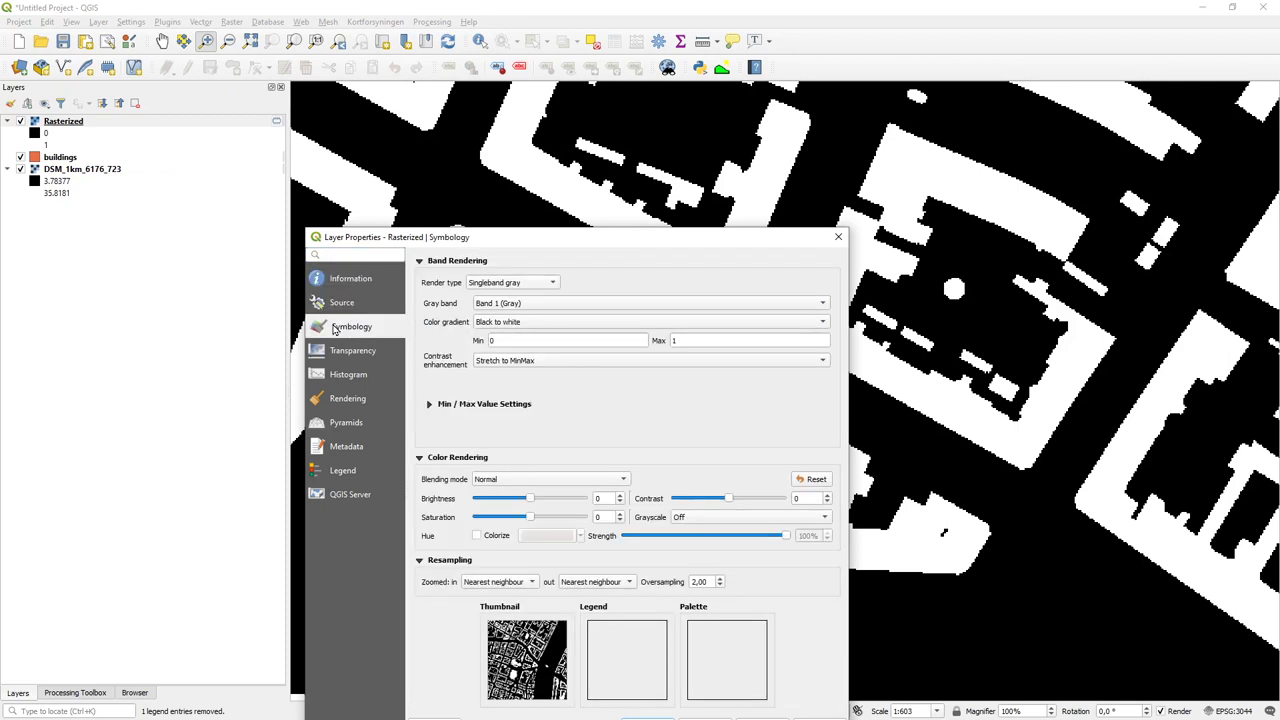
left_click(538, 285)
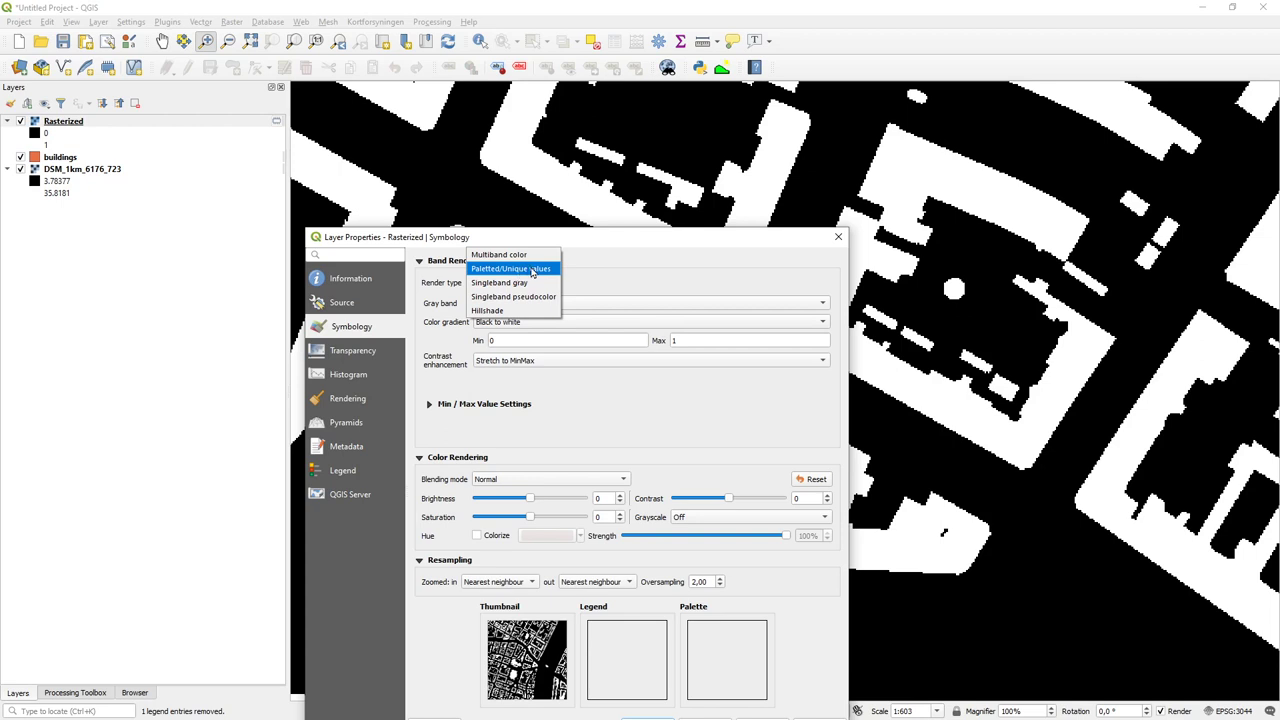
left_click(532, 270)
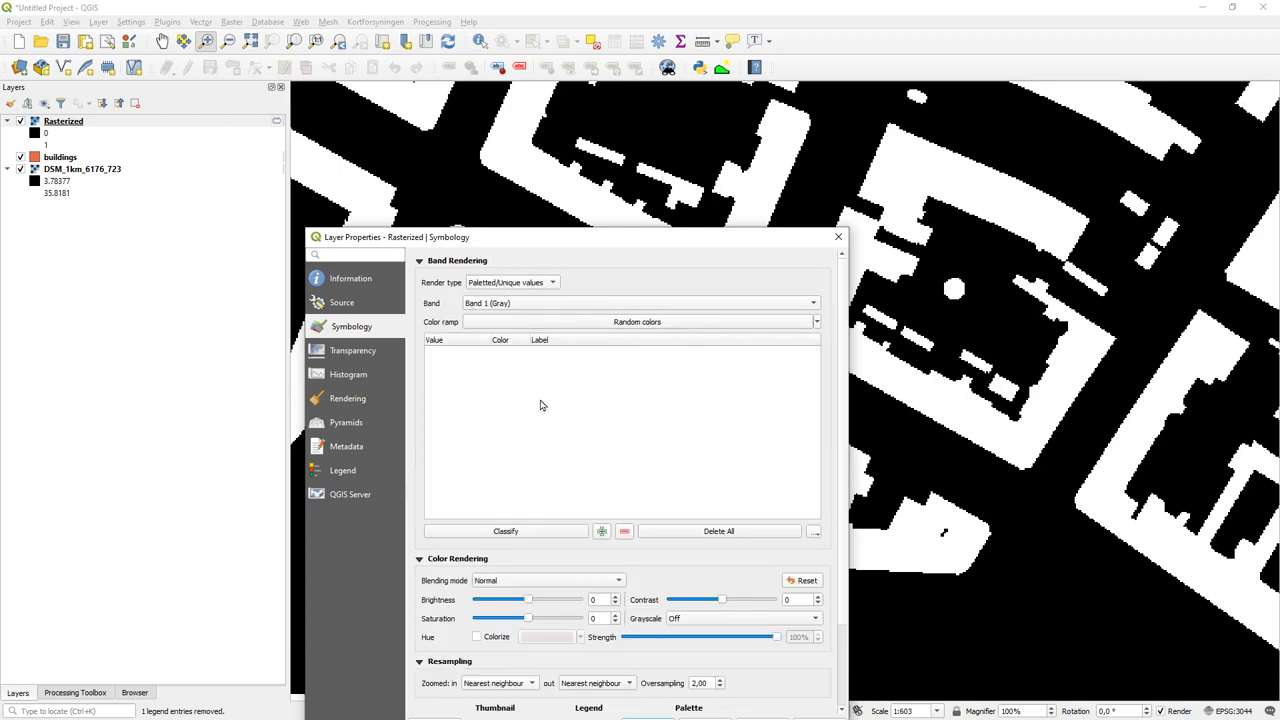
left_click(530, 531)
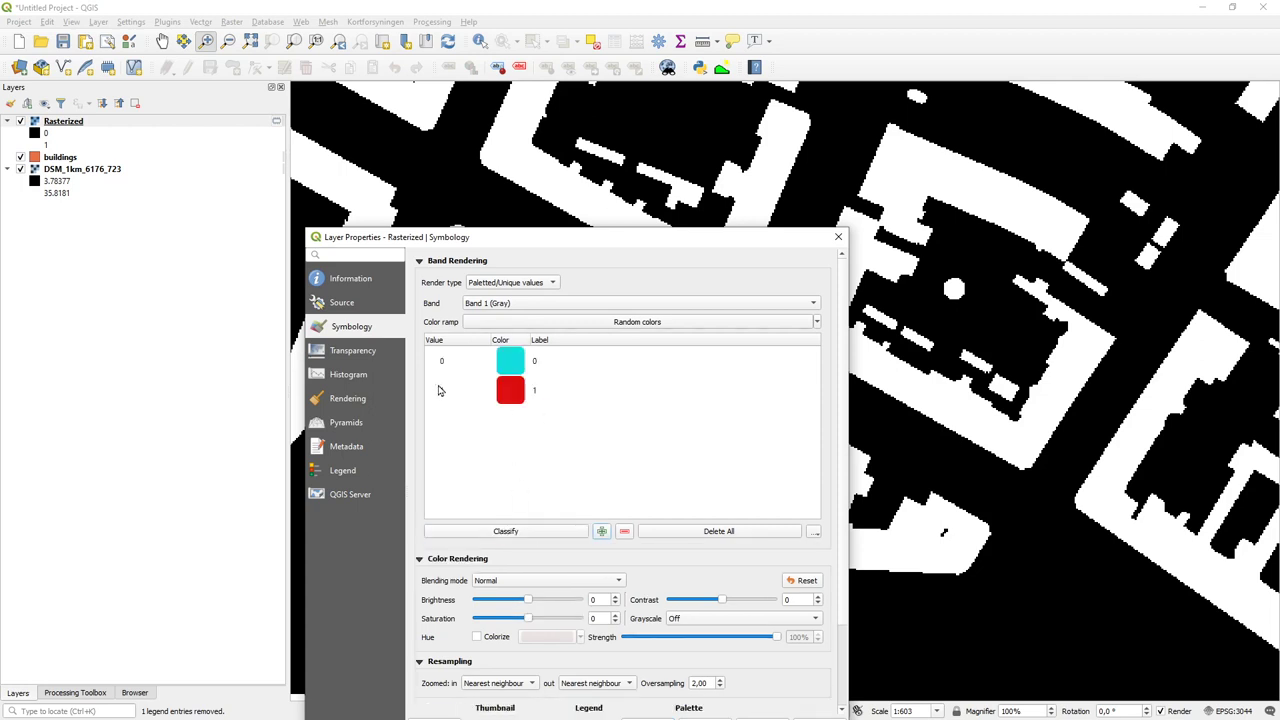
Step: Remove the class for value 0, apply the style and inspect the rasterized cells along a building edge
left_click(507, 366)
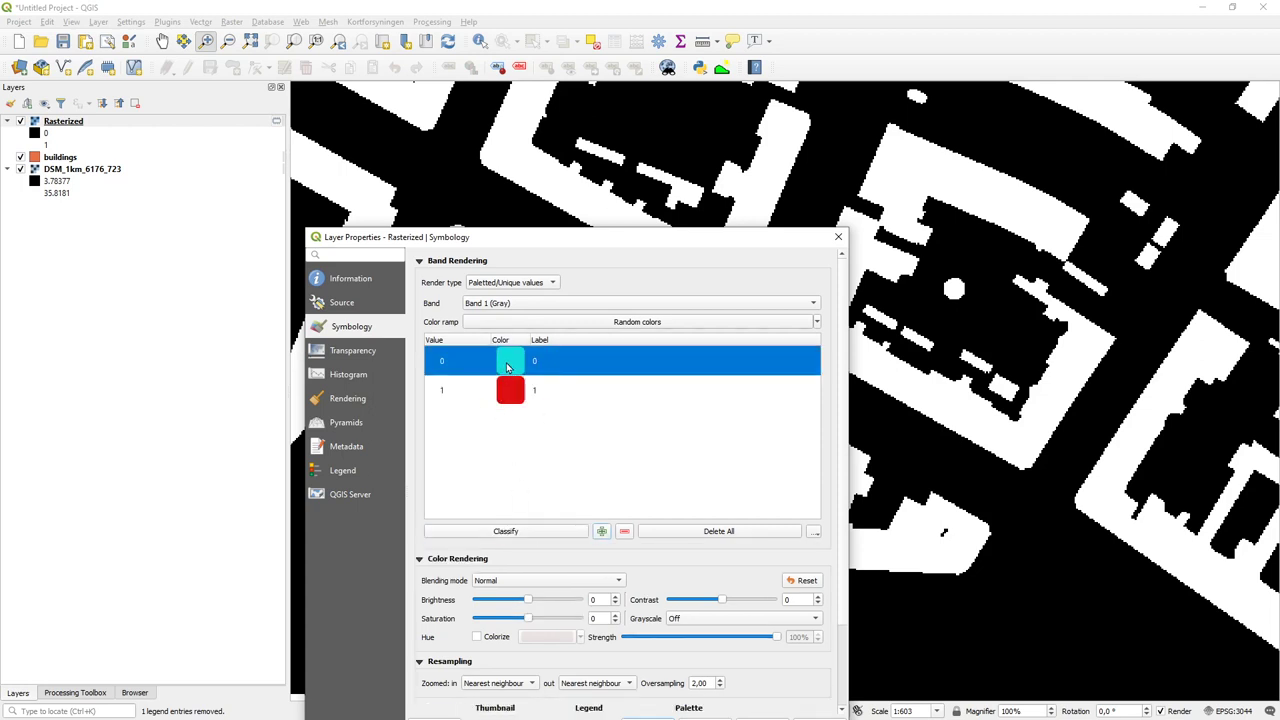
left_click(626, 532)
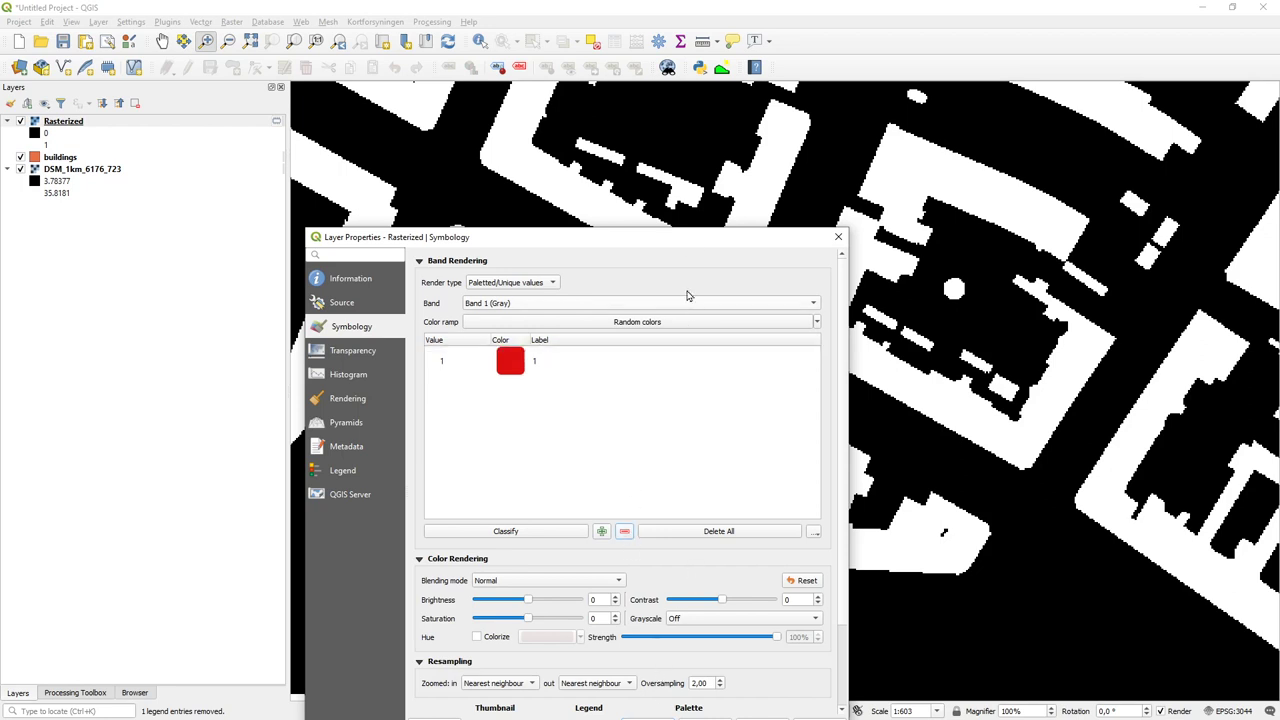
left_click_drag(686, 247, 656, 176)
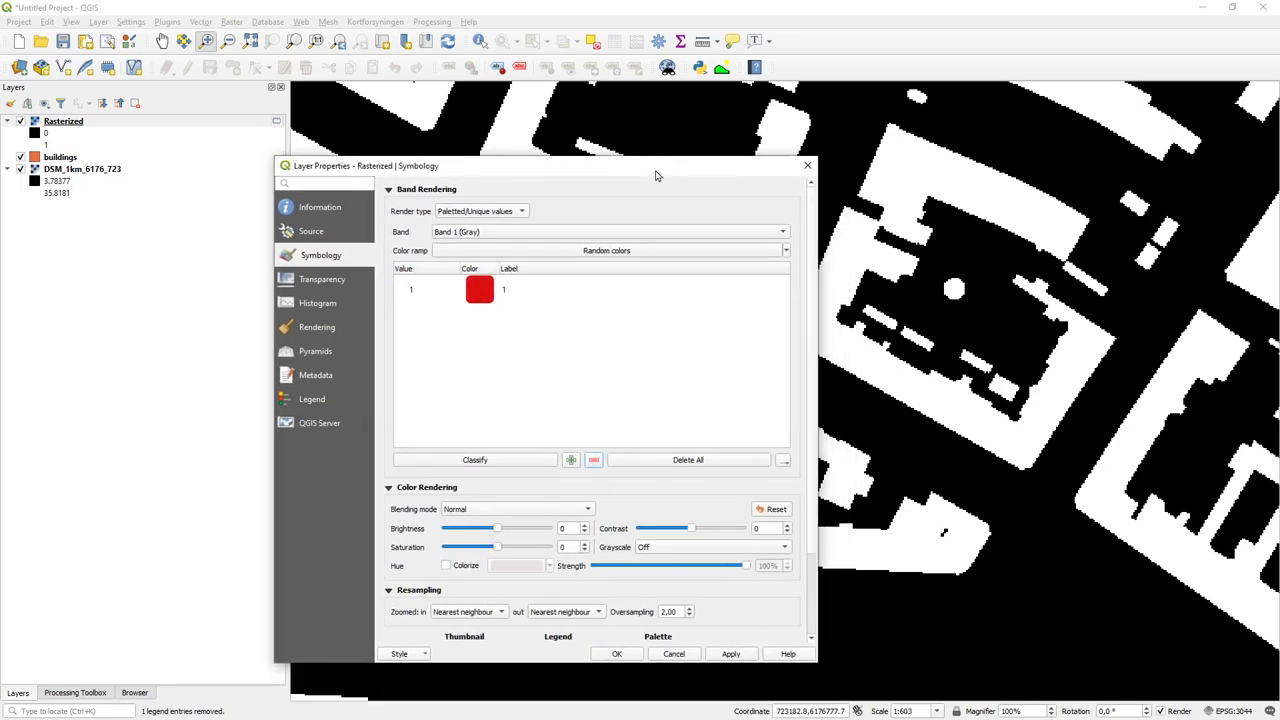
left_click(616, 654)
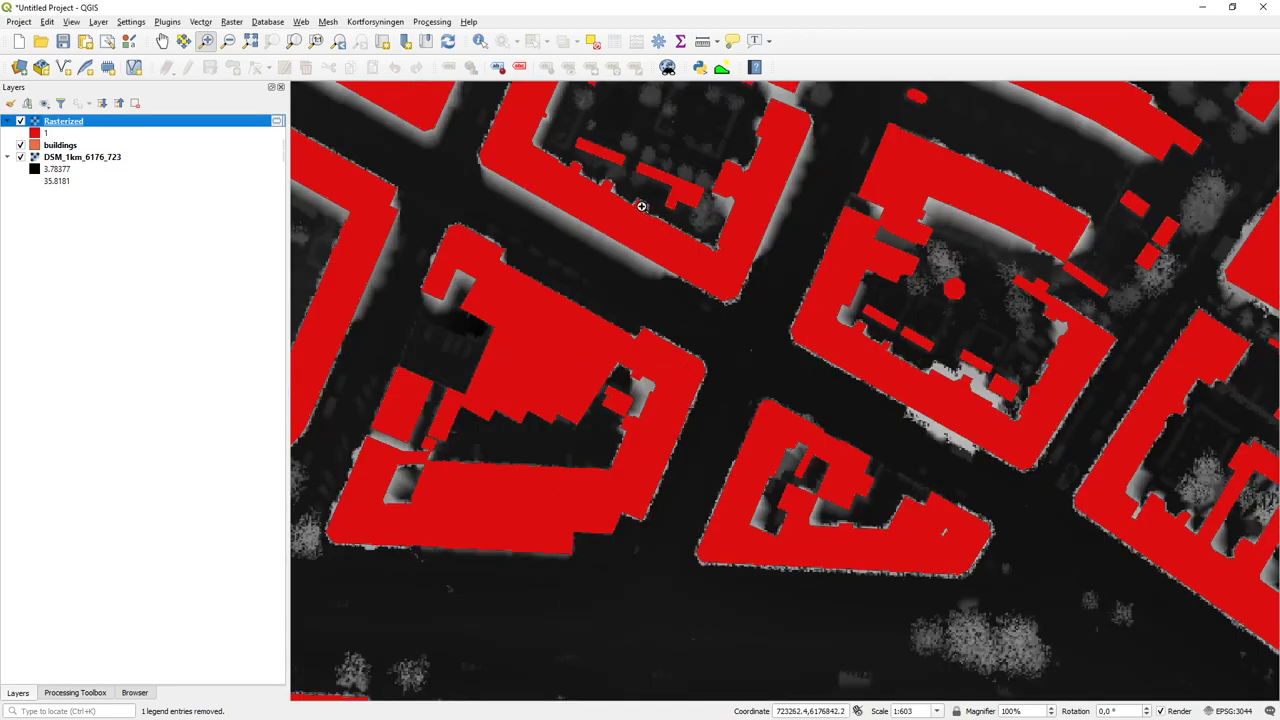
left_click_drag(642, 206, 653, 218)
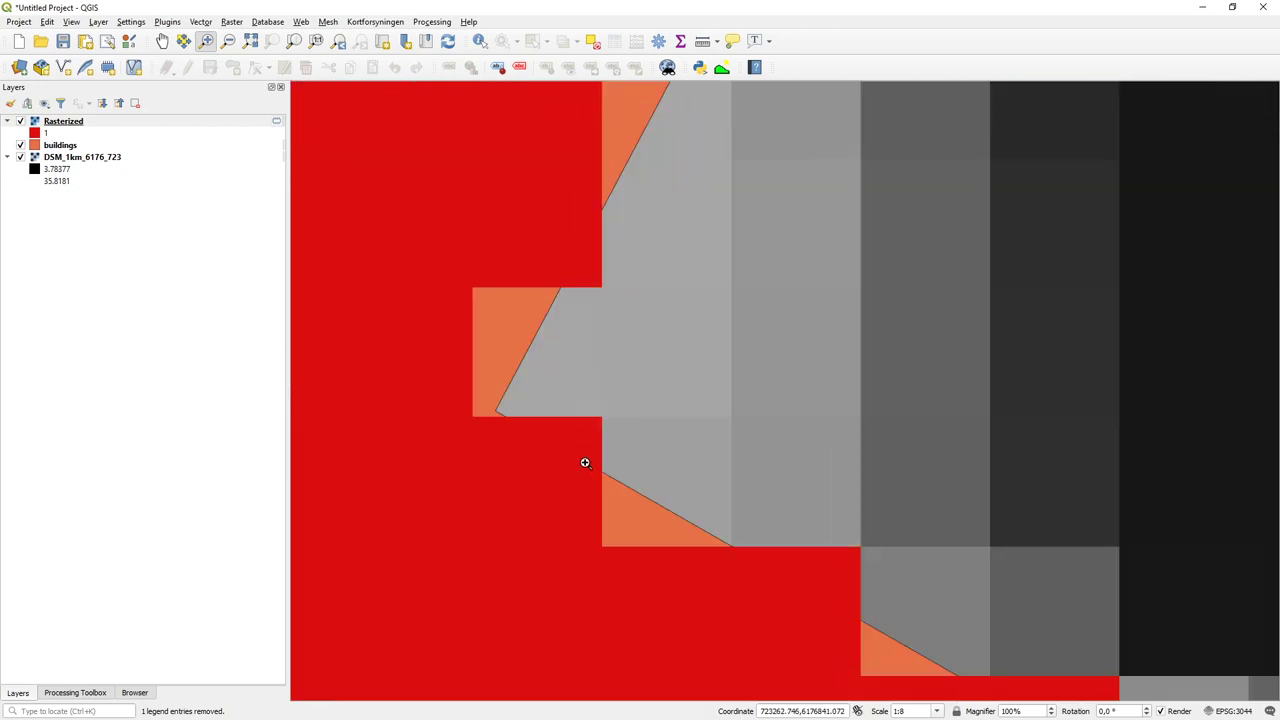
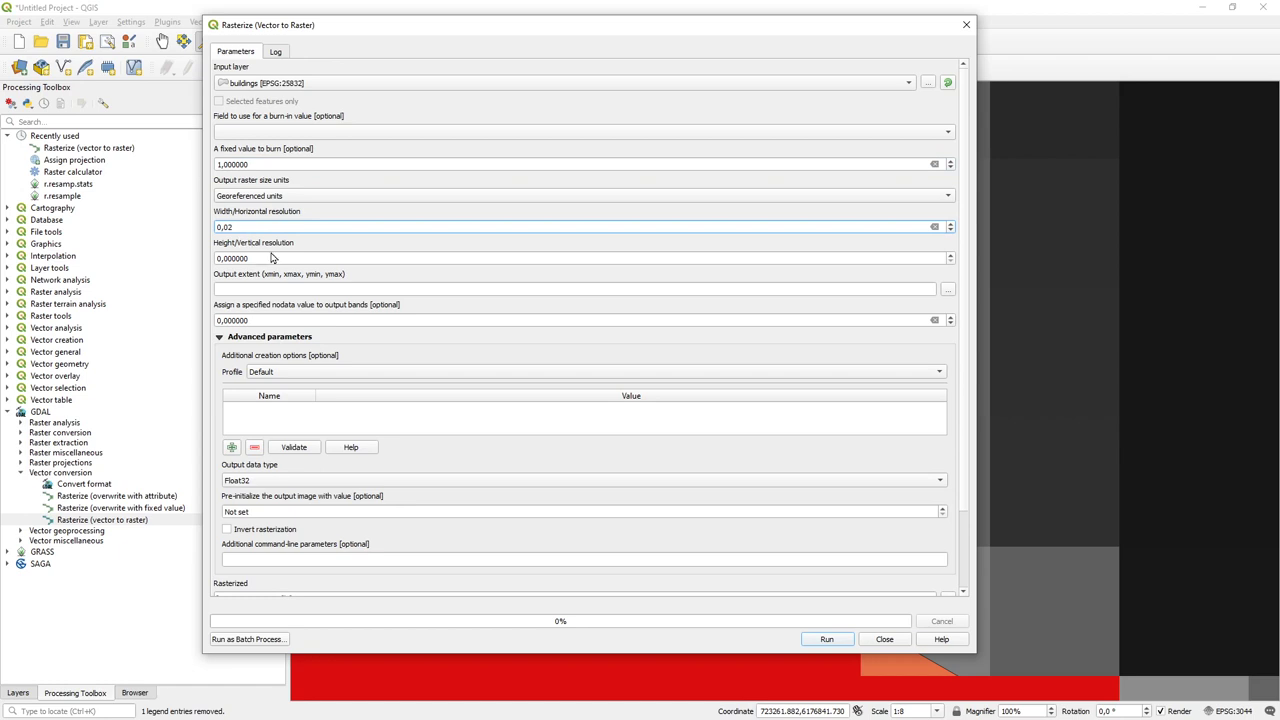
Step: Set both the horizontal and vertical resolution of the new buildings raster to 0,1
key("BackSpace")
key("BackSpace")
type("1")
key("Tab")
type("0,1")
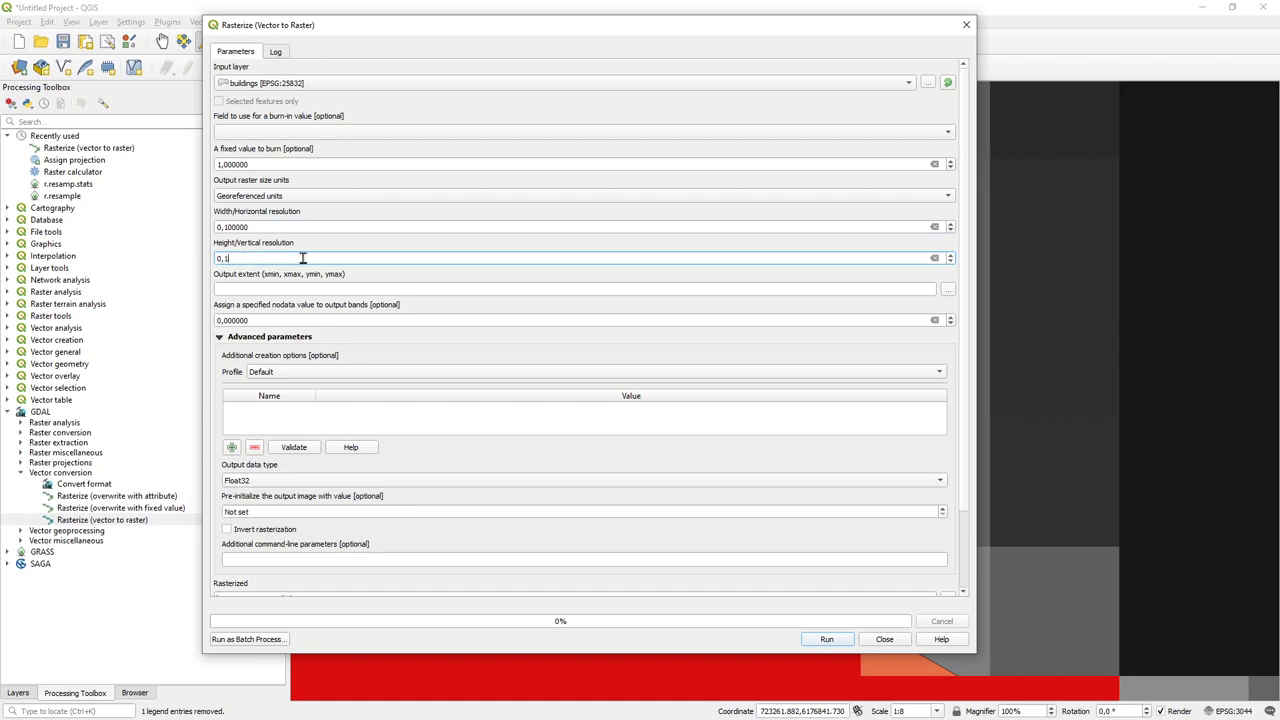
Step: Use the extent of the DSM_1km_6176_723 layer as the output extent of the 0,1 resolution raster
left_click(374, 289)
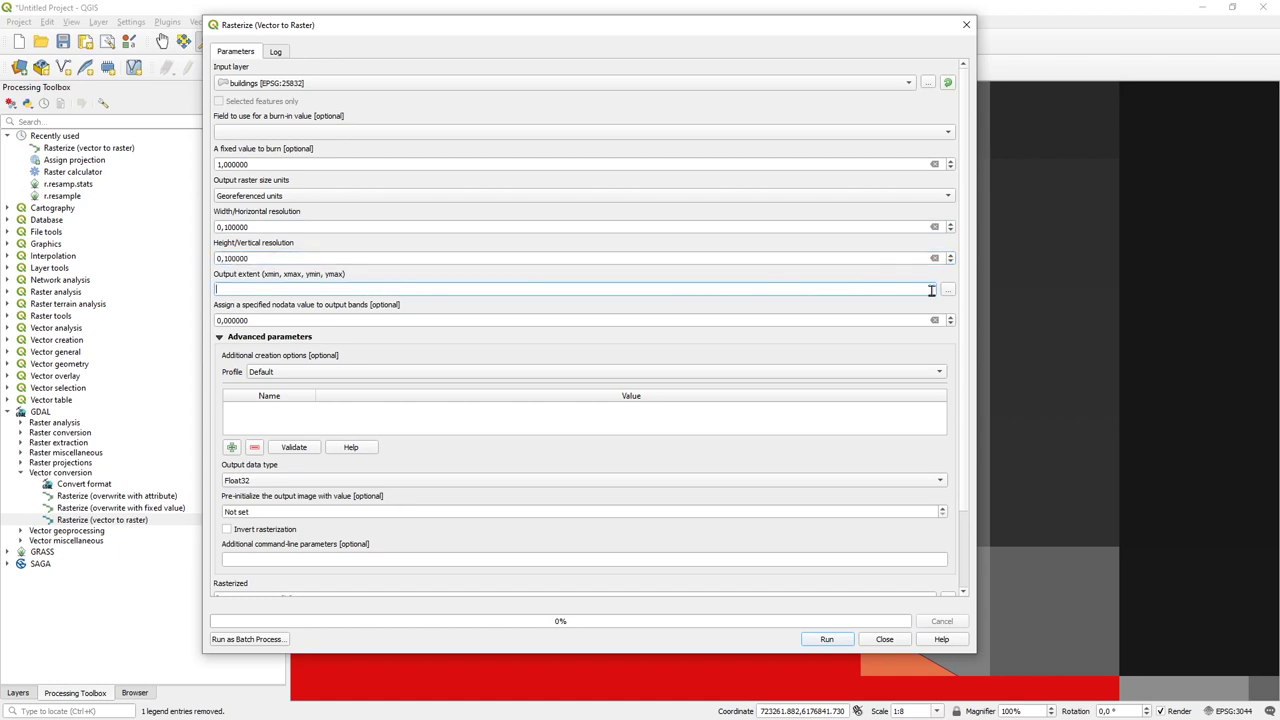
left_click(948, 290)
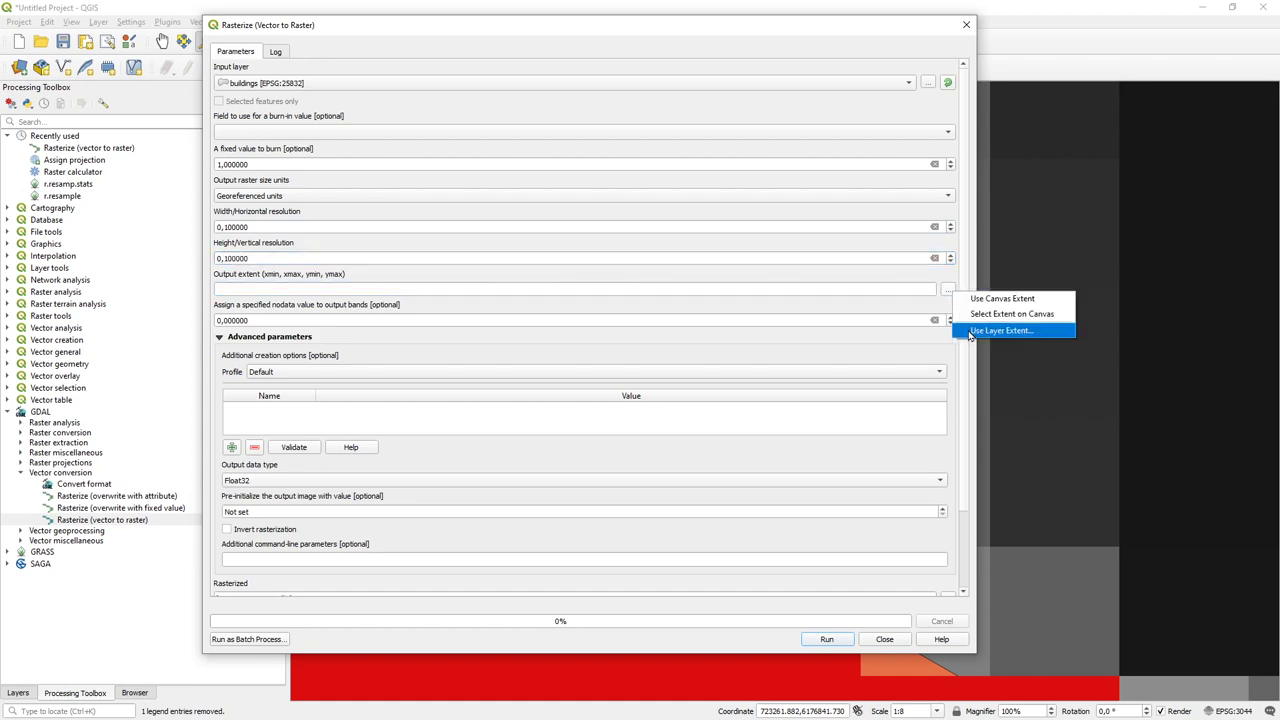
left_click(972, 331)
left_click(638, 342)
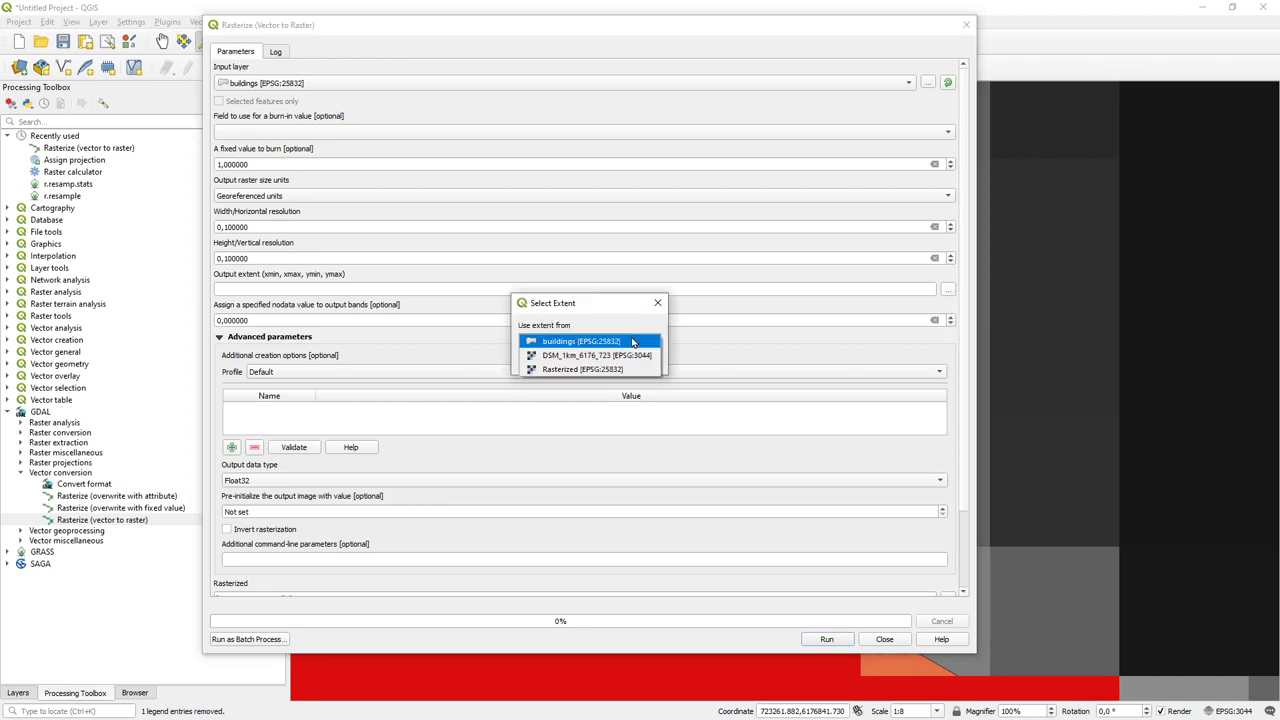
left_click(620, 369)
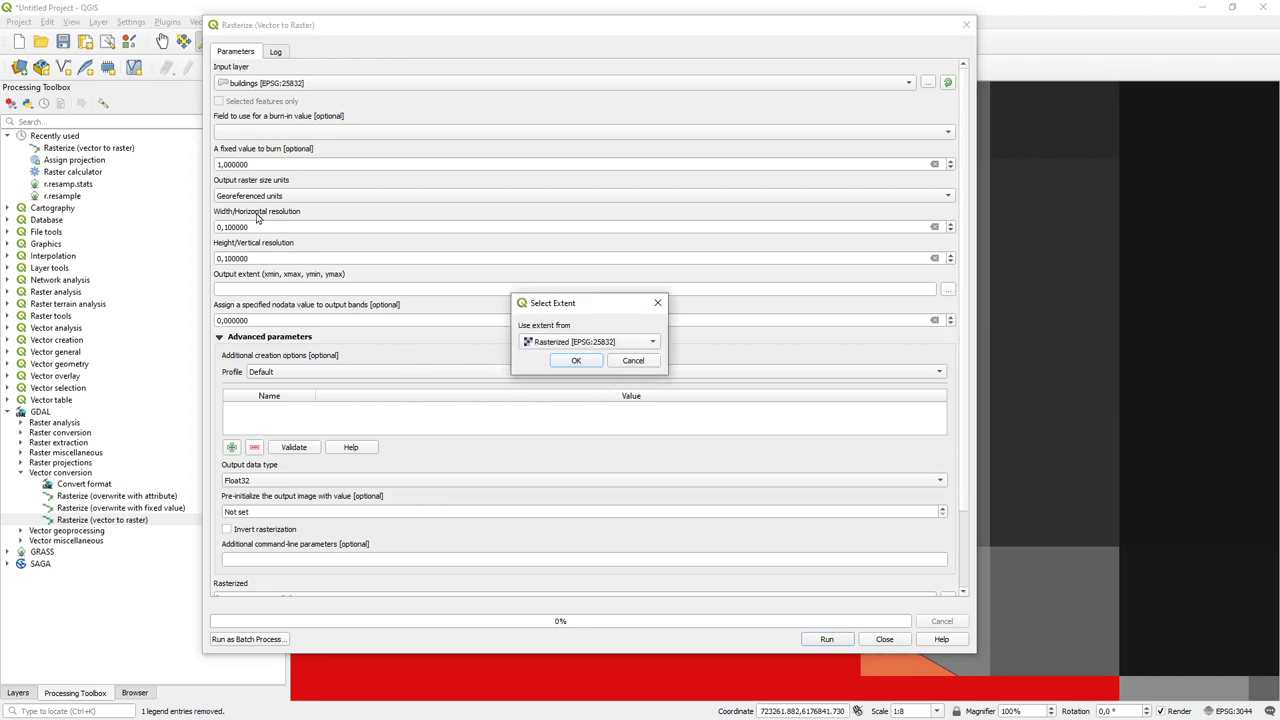
left_click(583, 343)
left_click(580, 327)
left_click(580, 360)
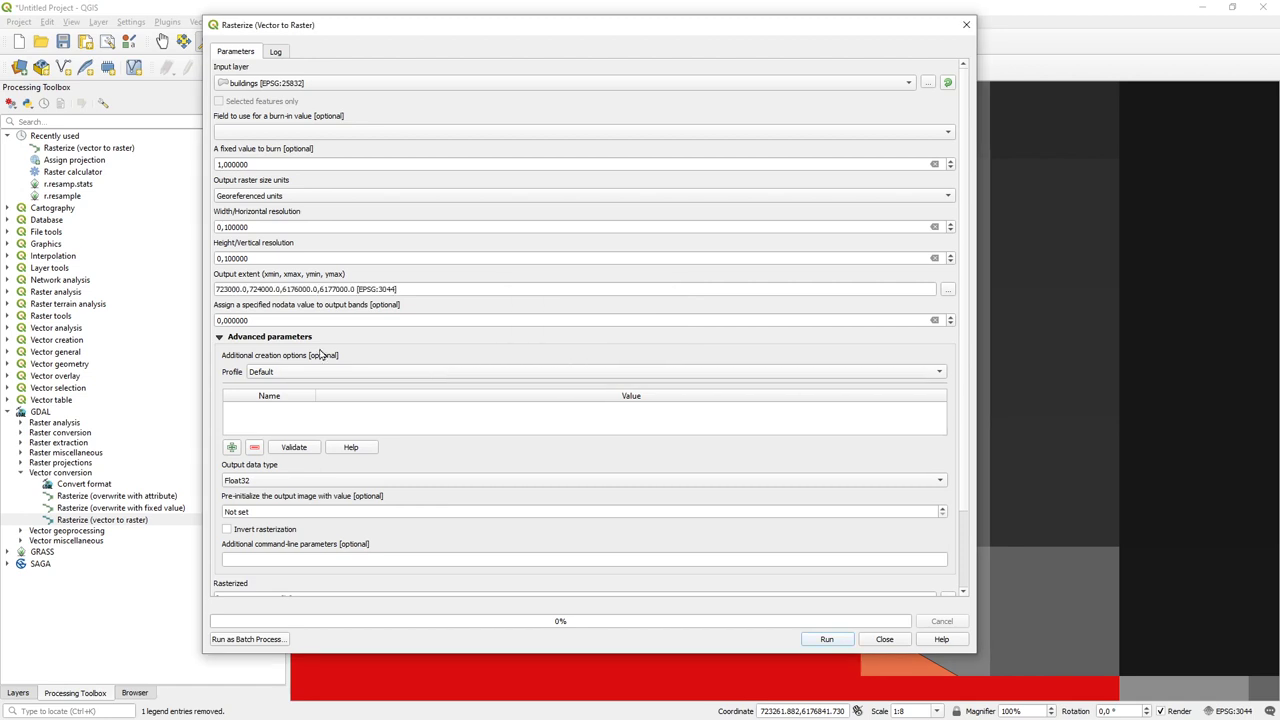
Step: Configure the output raster with a nodata value of -9999, a pre-initialized value of 0 and data type Int16
left_click_drag(256, 324, 193, 325)
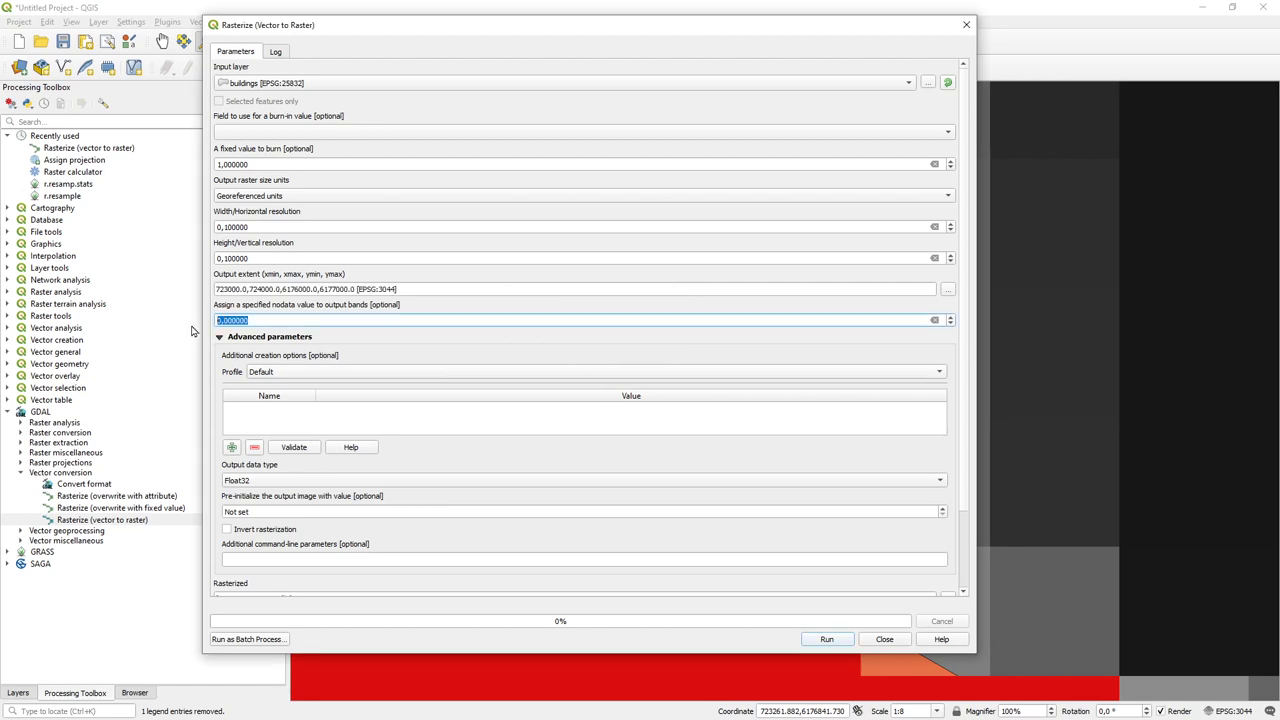
type("-9999")
left_click(268, 511)
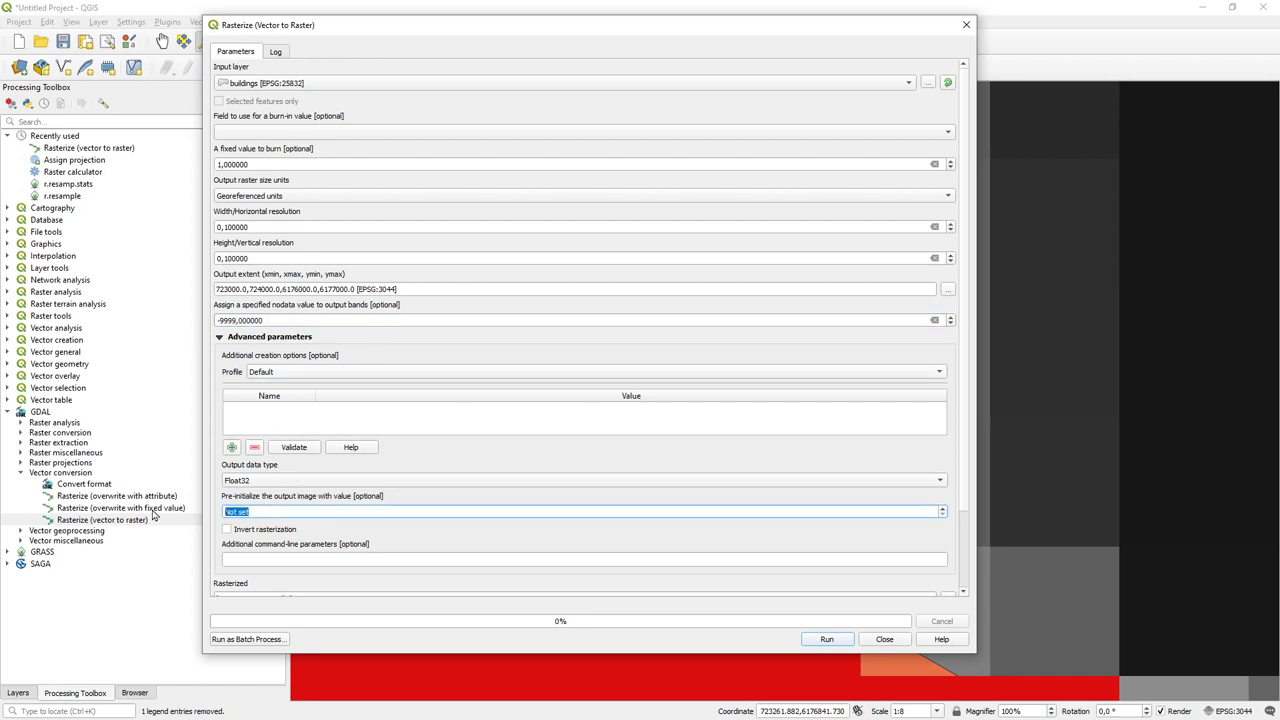
left_click(290, 481)
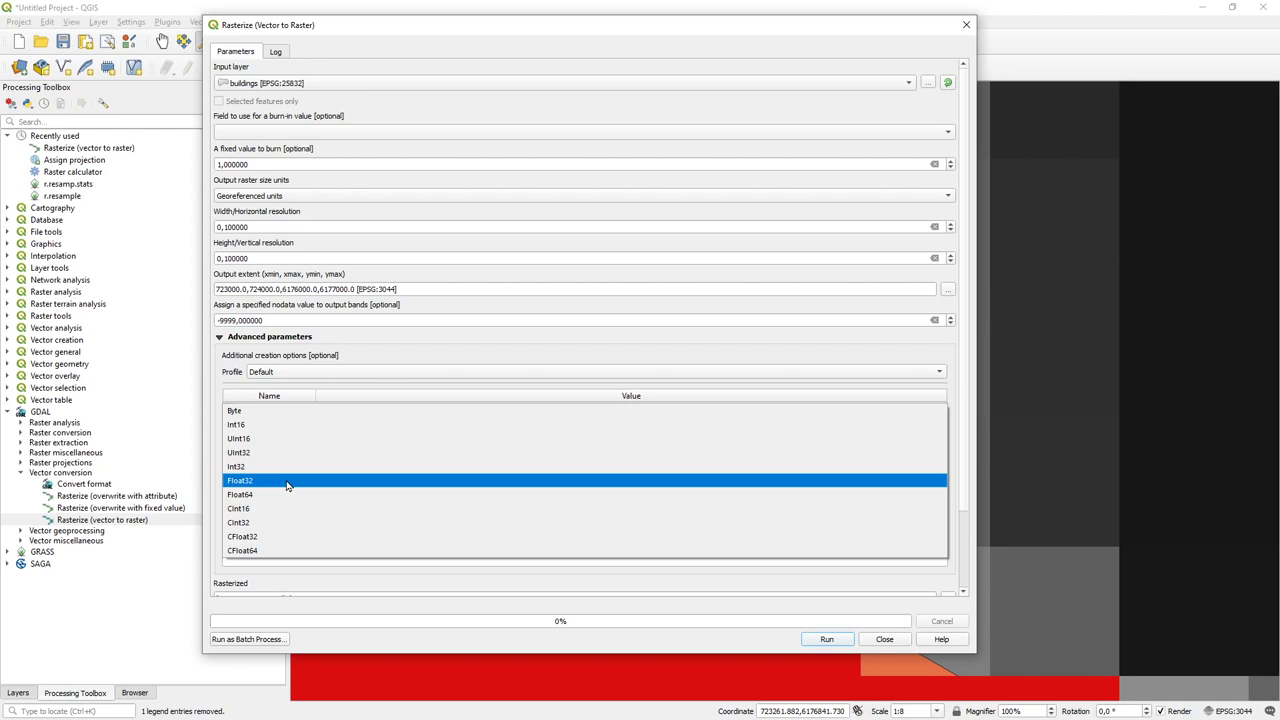
left_click(262, 425)
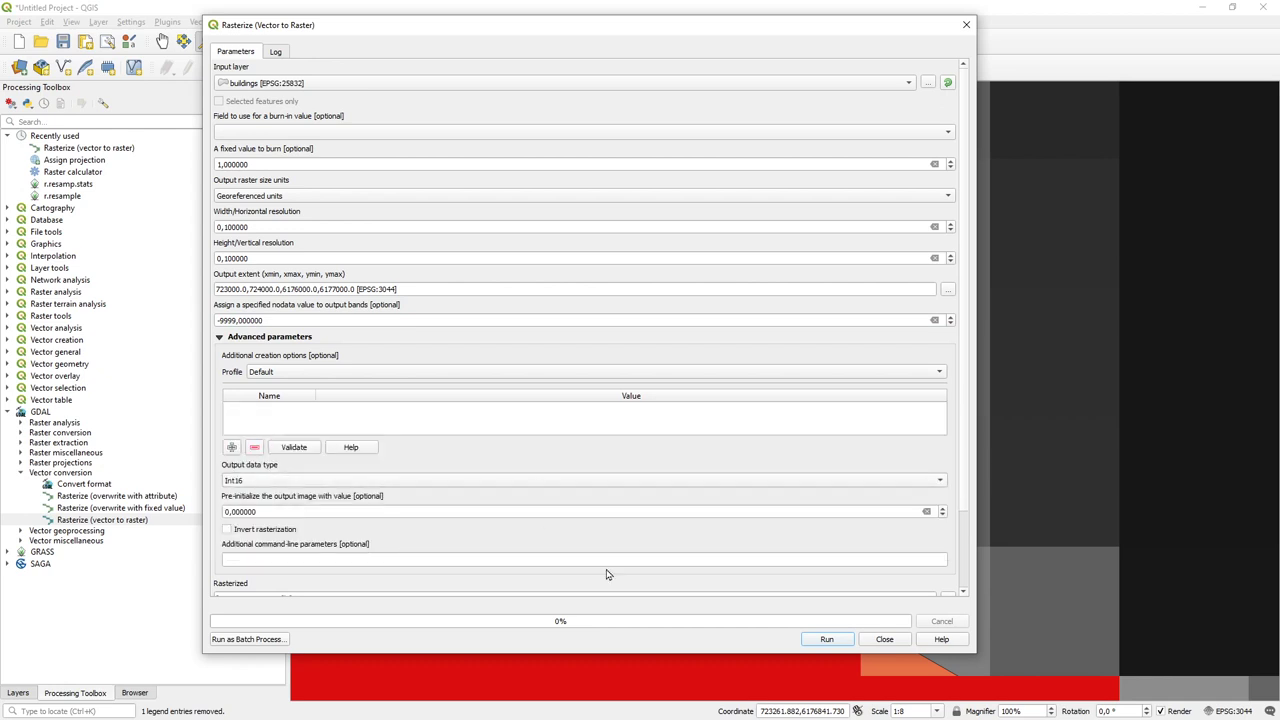
Step: Run the 0,1 resolution rasterization of the buildings layer, close the tool and return to the layer list
left_click(834, 640)
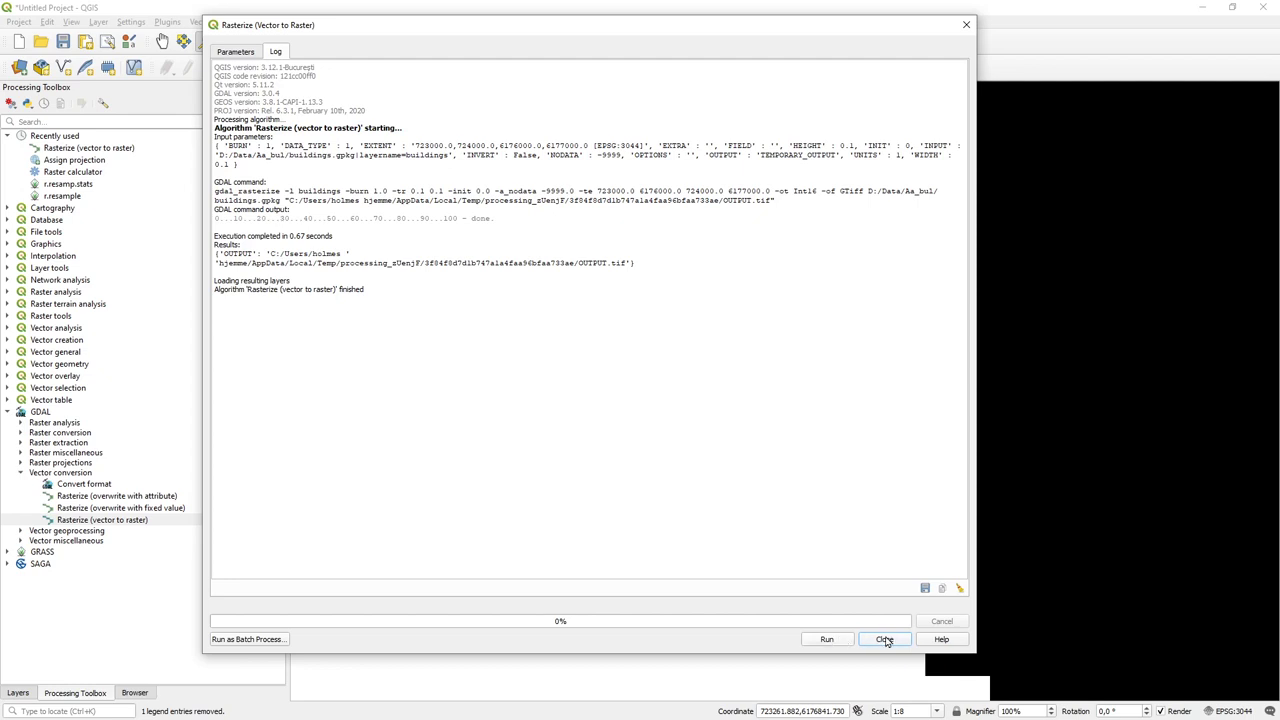
left_click(885, 640)
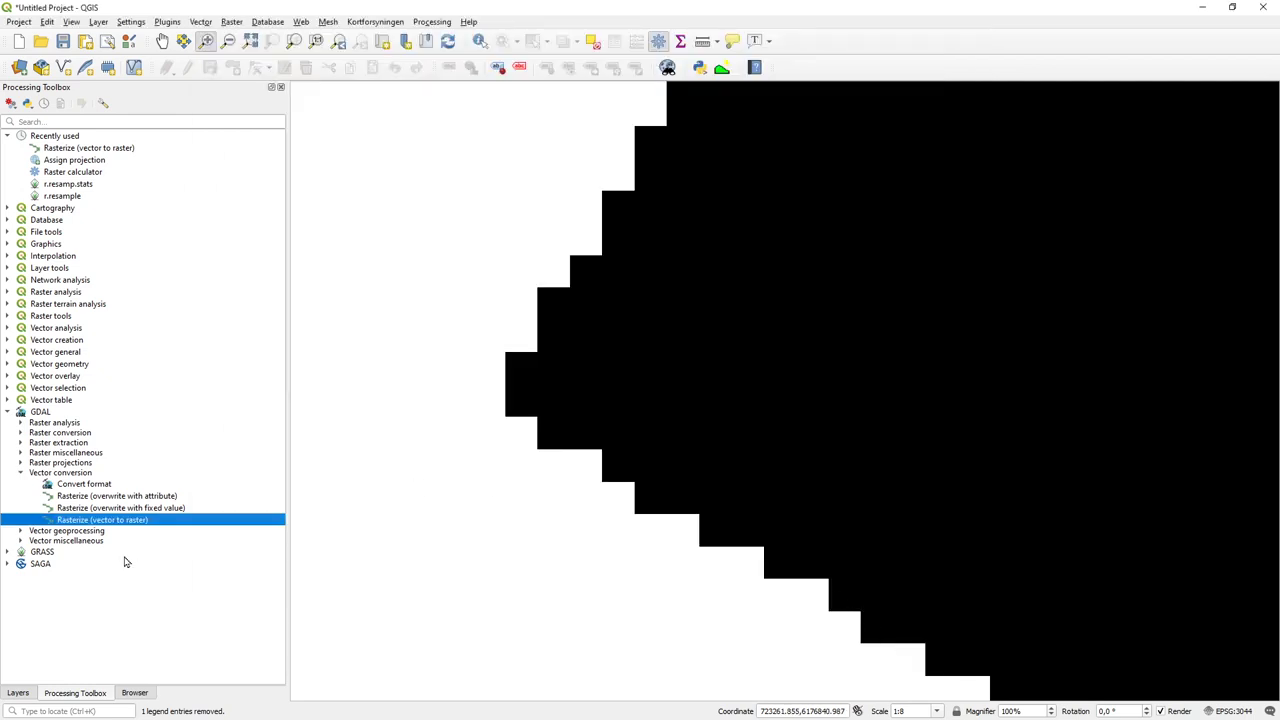
left_click(14, 692)
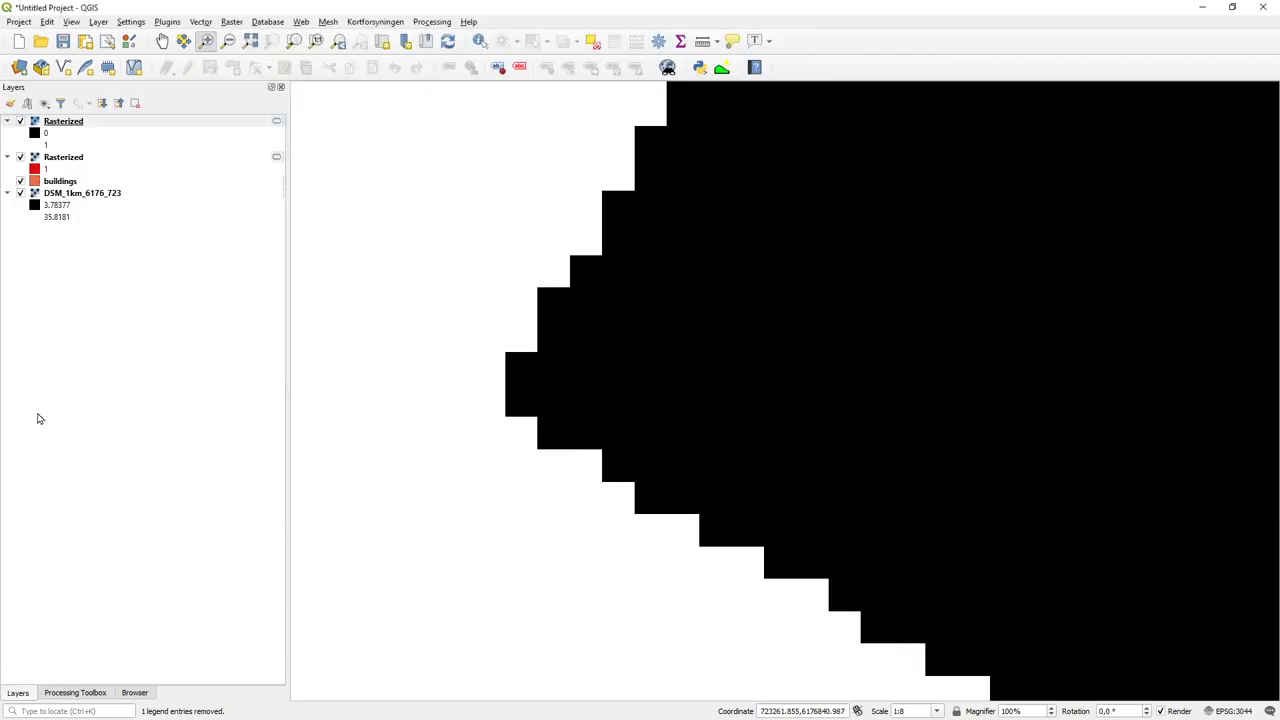
Step: Rename the older raster layer with the red class to Rasterized 04
left_click(70, 158)
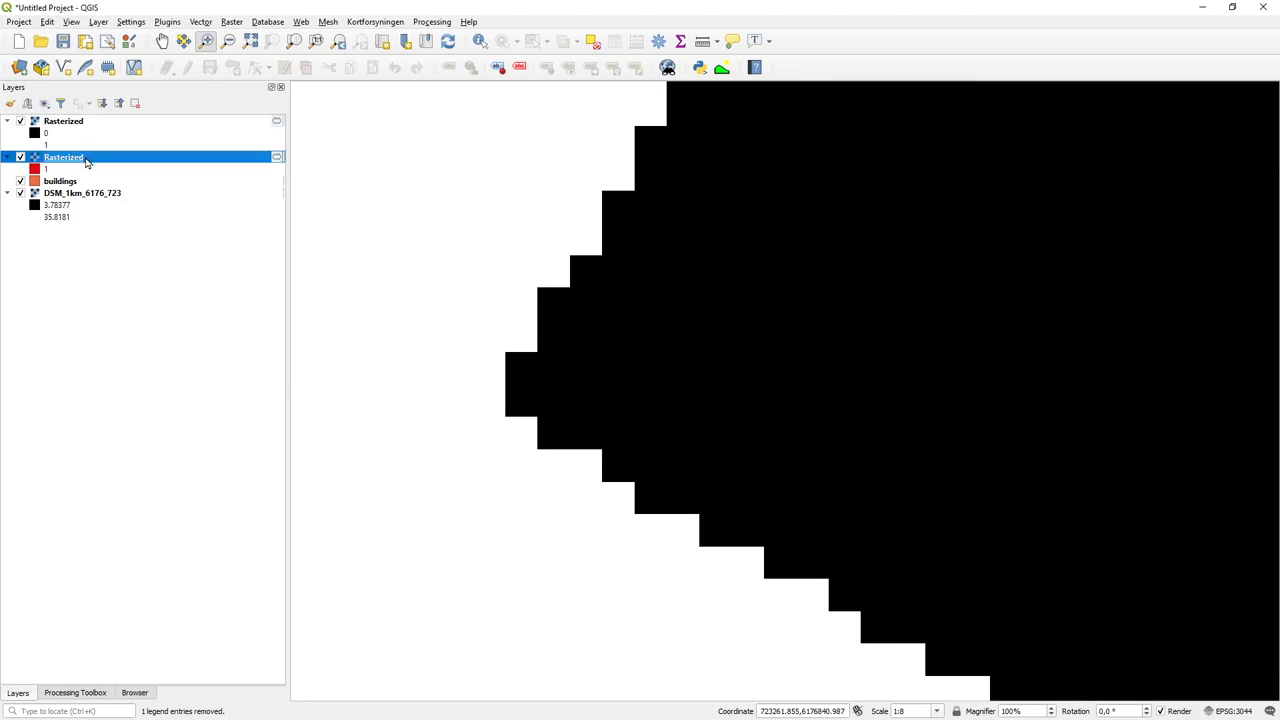
right_click(85, 163)
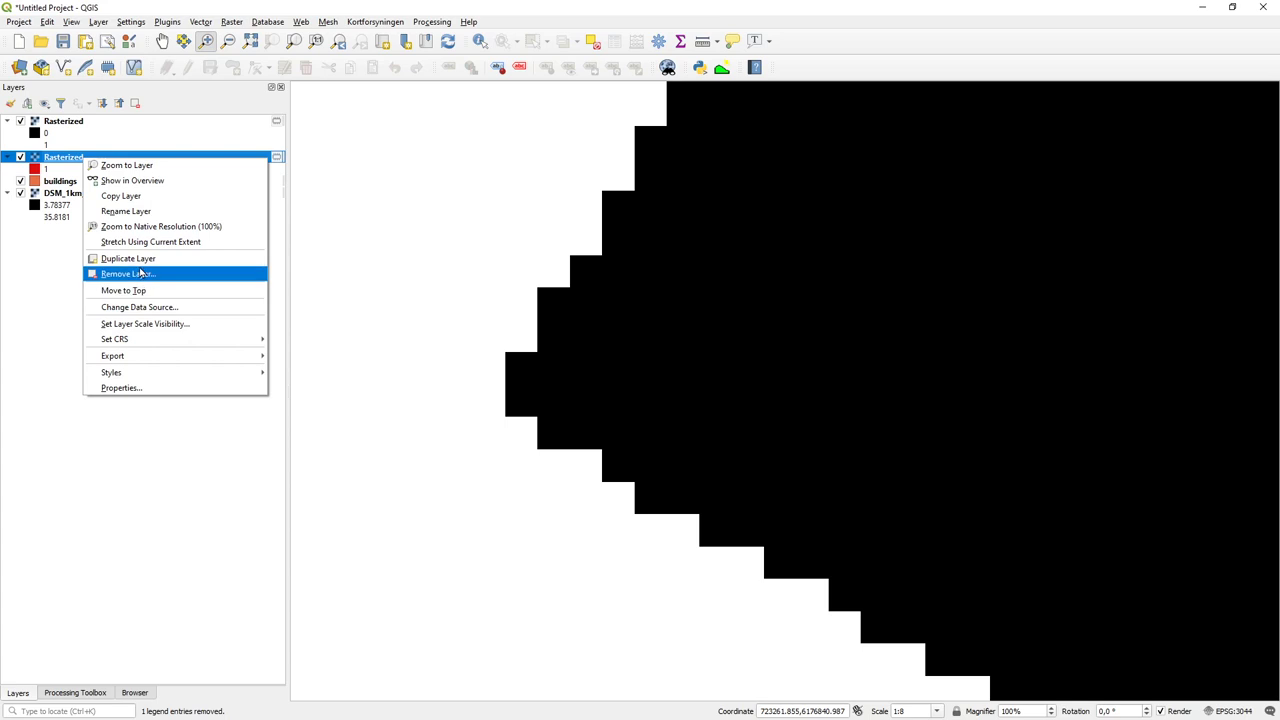
left_click(126, 211)
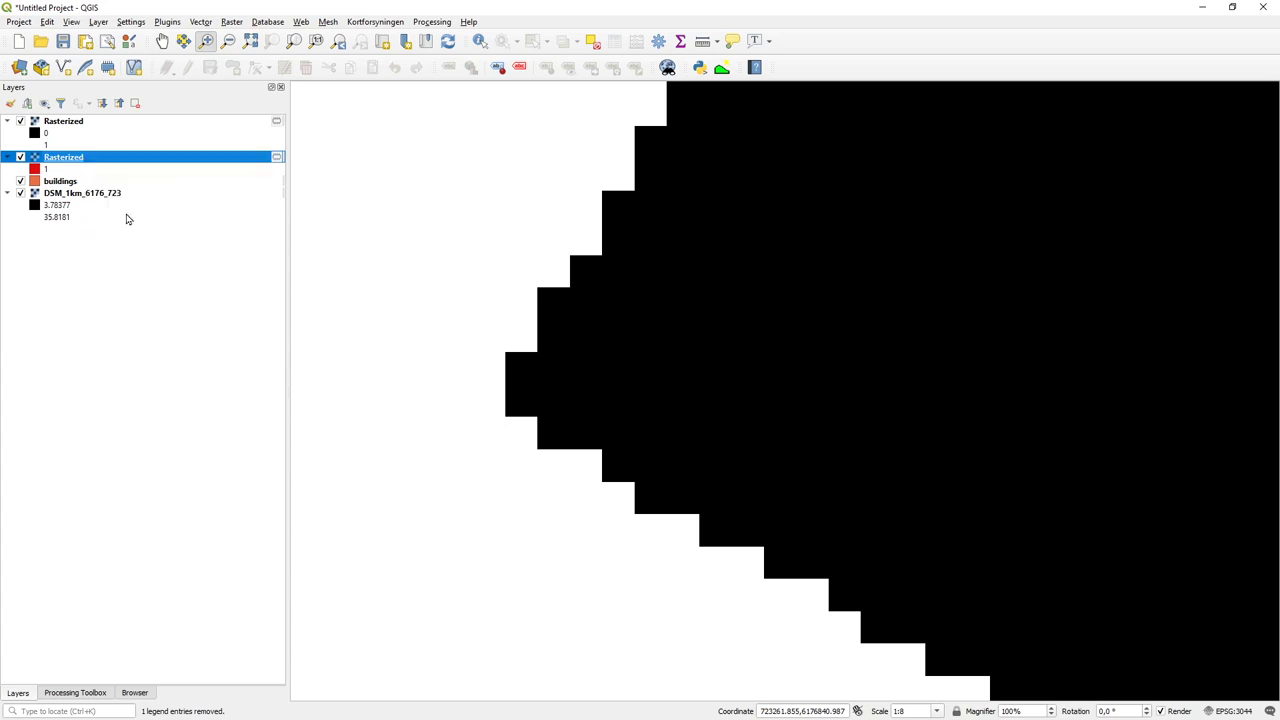
left_click(86, 162)
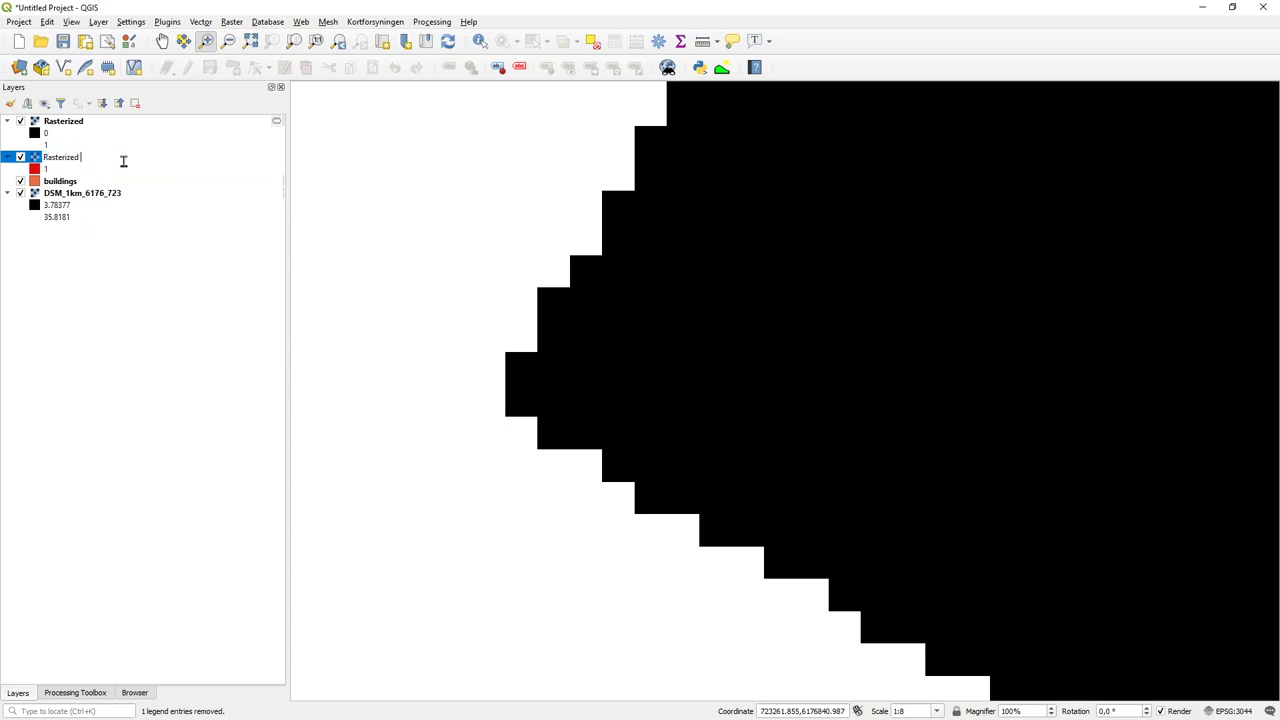
Step: Rename the newest raster layer to Rasterized 01 and move Rasterized 04 above it in the layer order
left_click(79, 122)
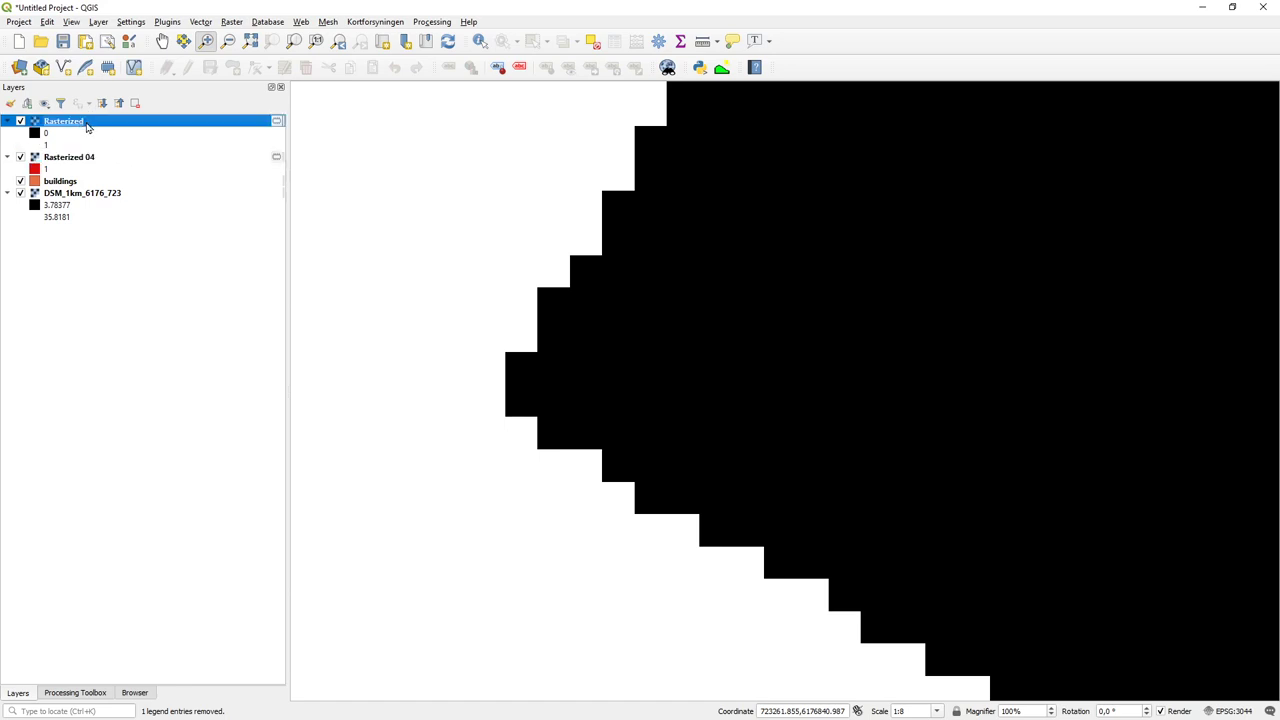
right_click(87, 128)
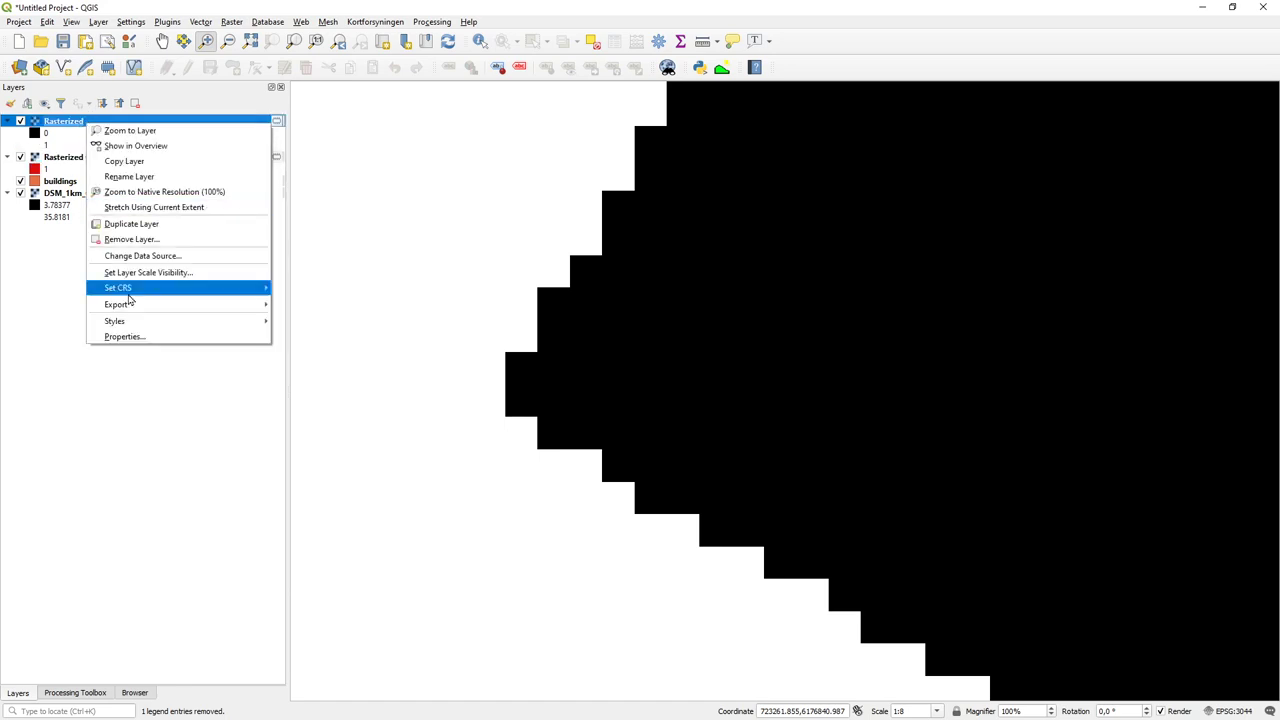
left_click(136, 177)
left_click(115, 126)
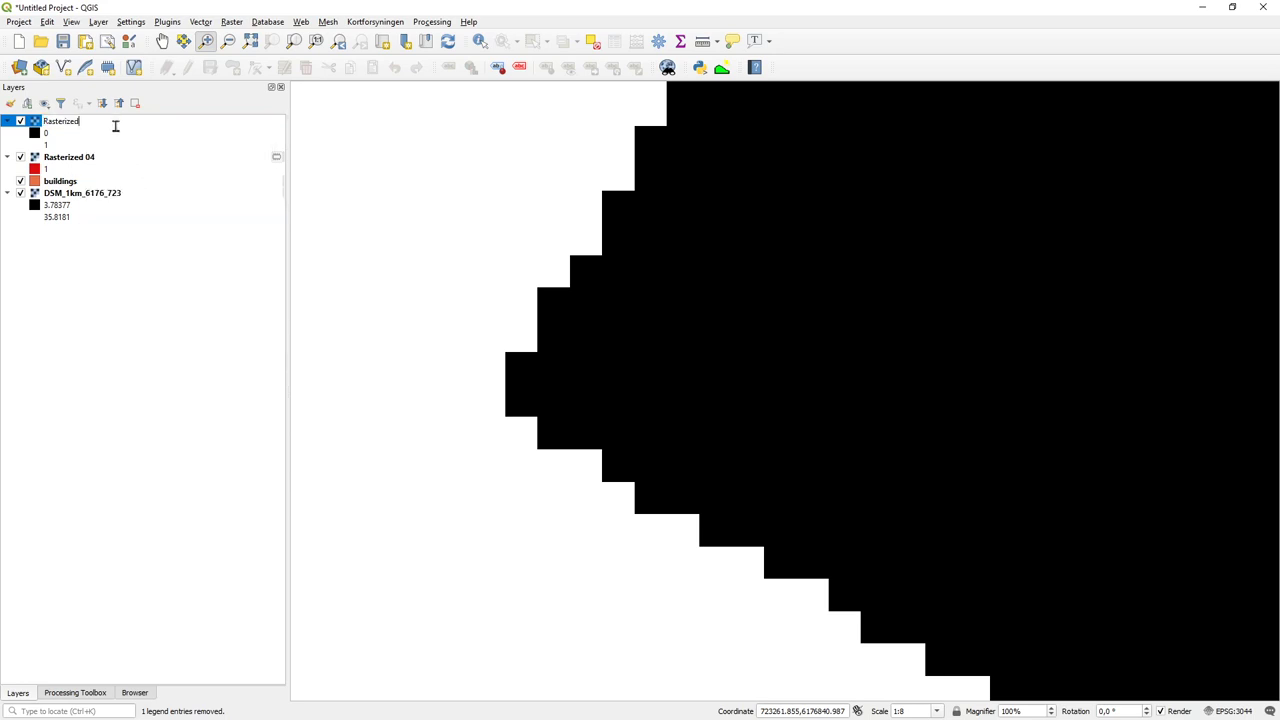
type("01")
key("Return")
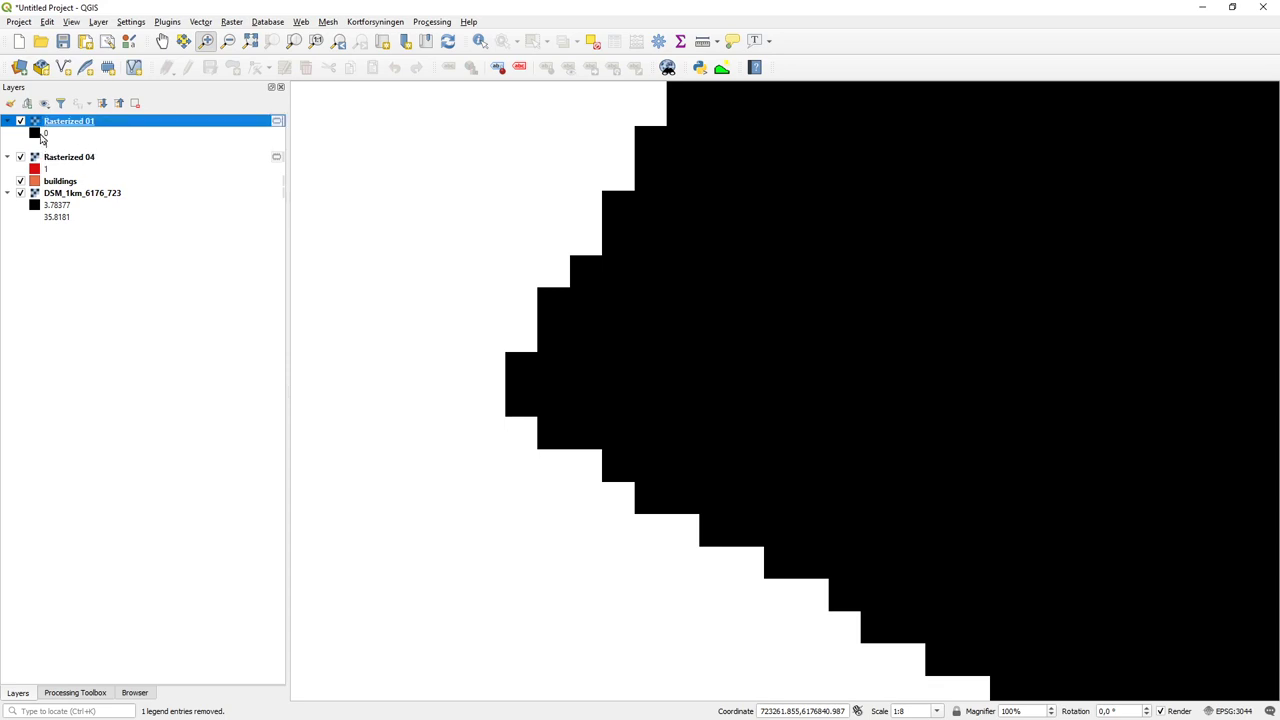
left_click_drag(62, 160, 52, 126)
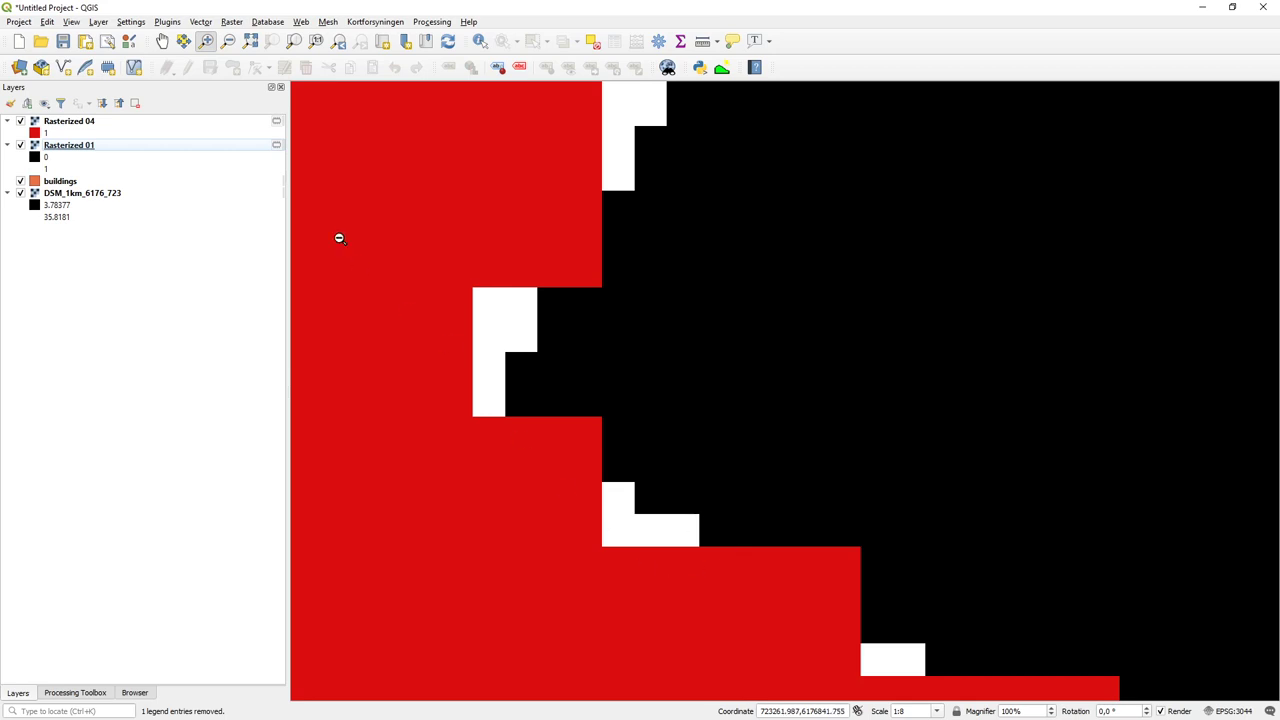
Step: Start r.resamp.stats with Rasterized 01 as the input raster and choose sum as the aggregation method
left_click(75, 693)
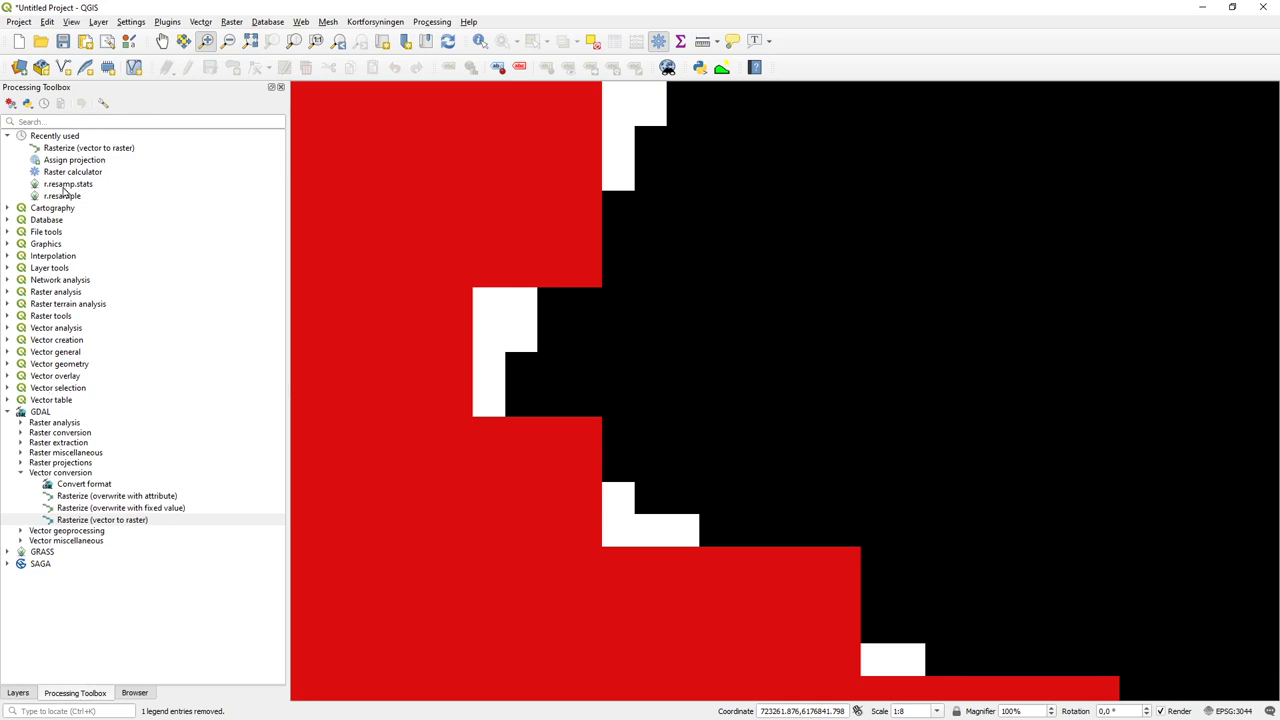
left_click(57, 123)
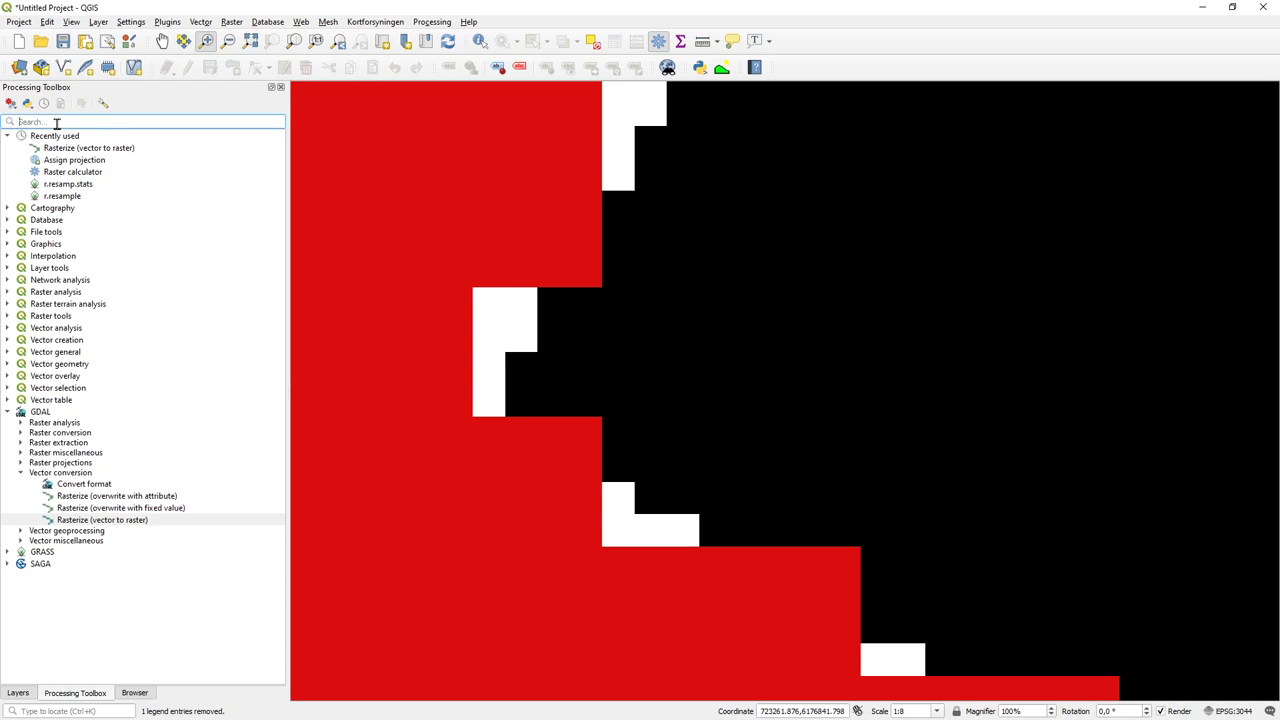
left_click(78, 186)
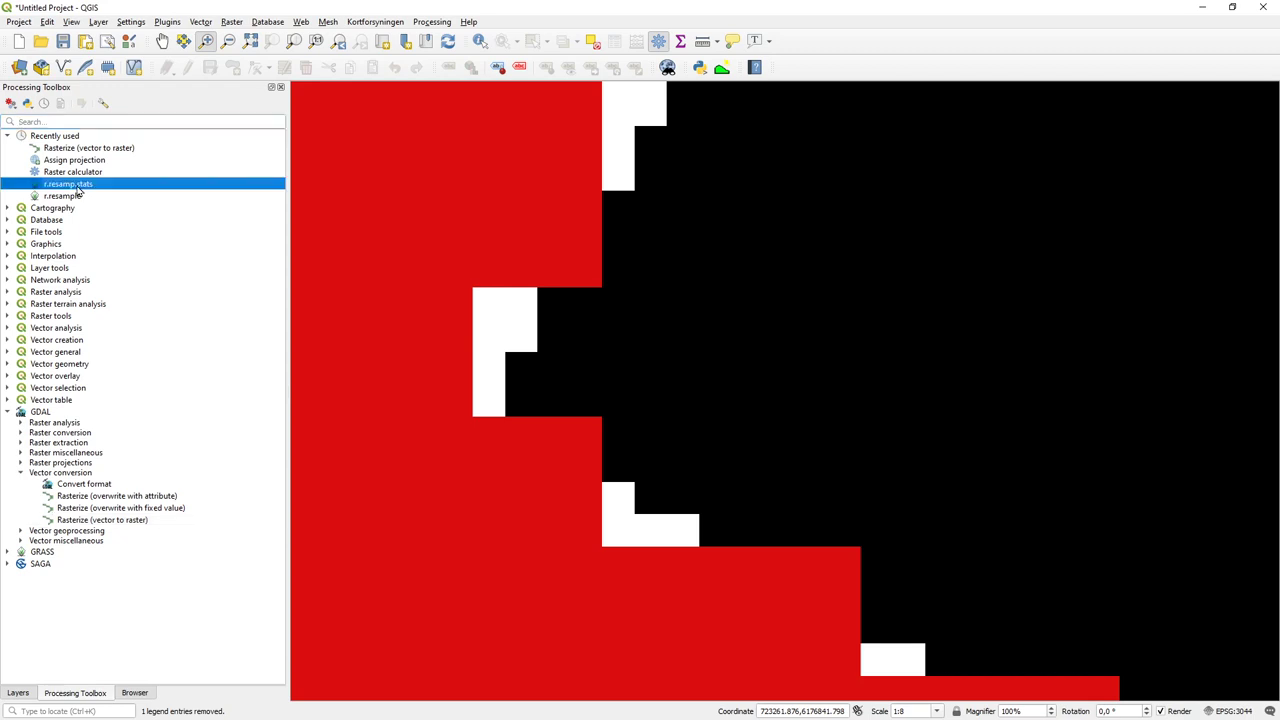
double_click(78, 186)
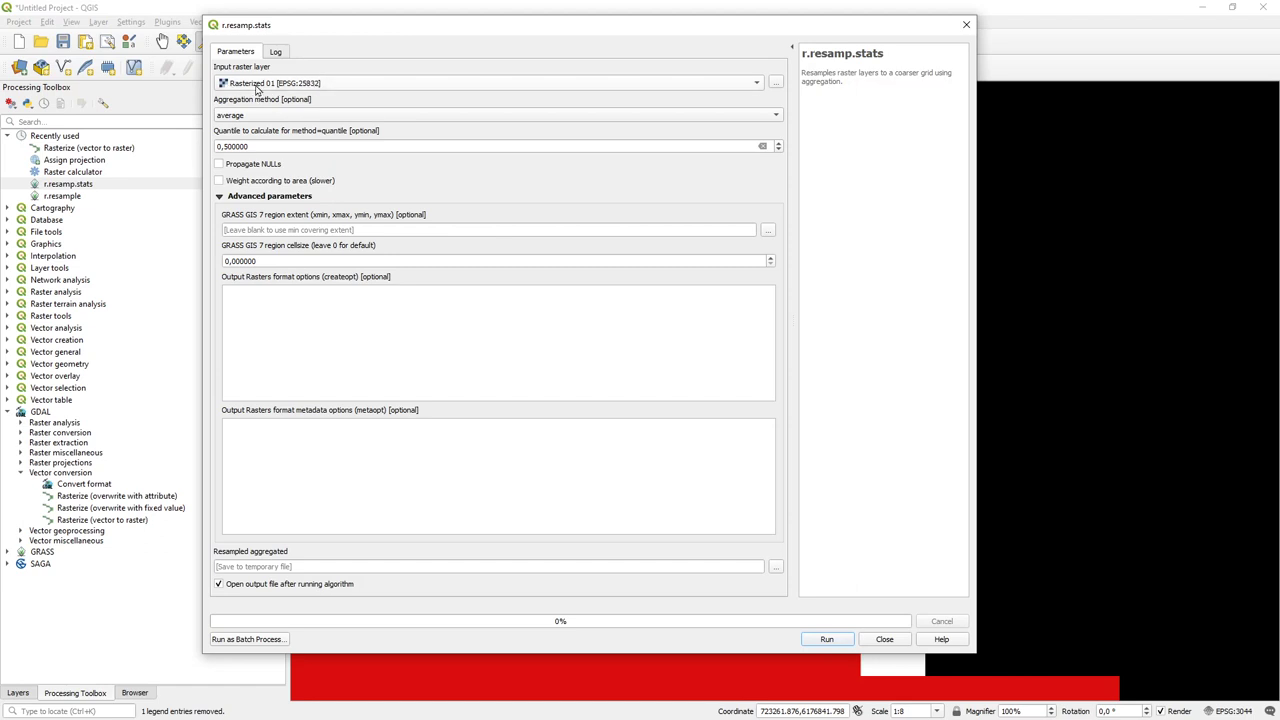
left_click(253, 117)
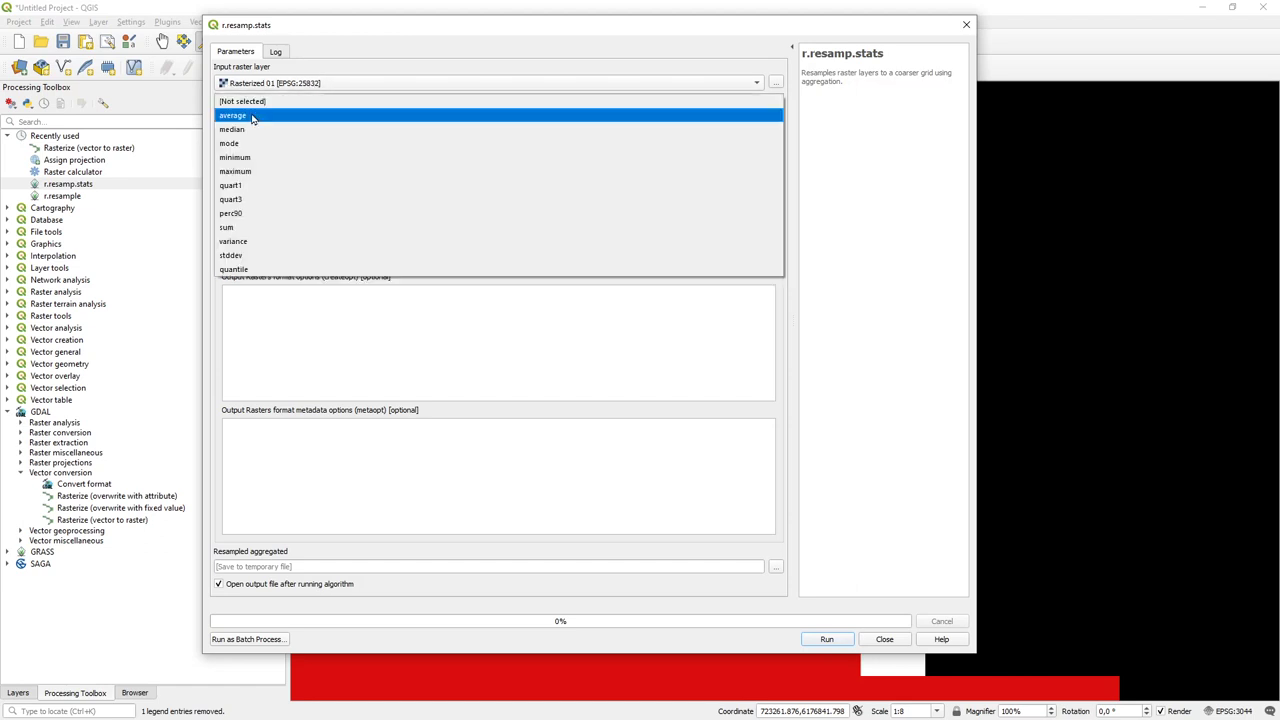
left_click(247, 232)
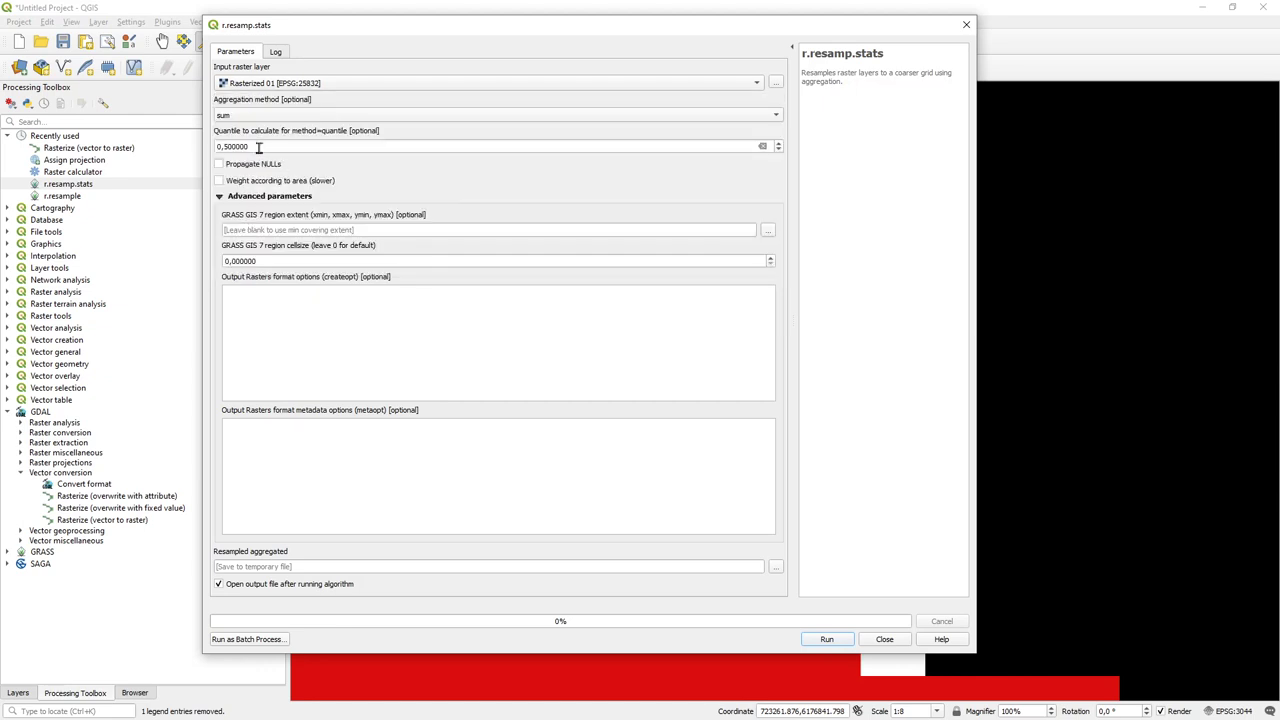
Step: Set the GRASS region cell size to 0,4, run the resampling and close the tool
left_click_drag(229, 147, 279, 147)
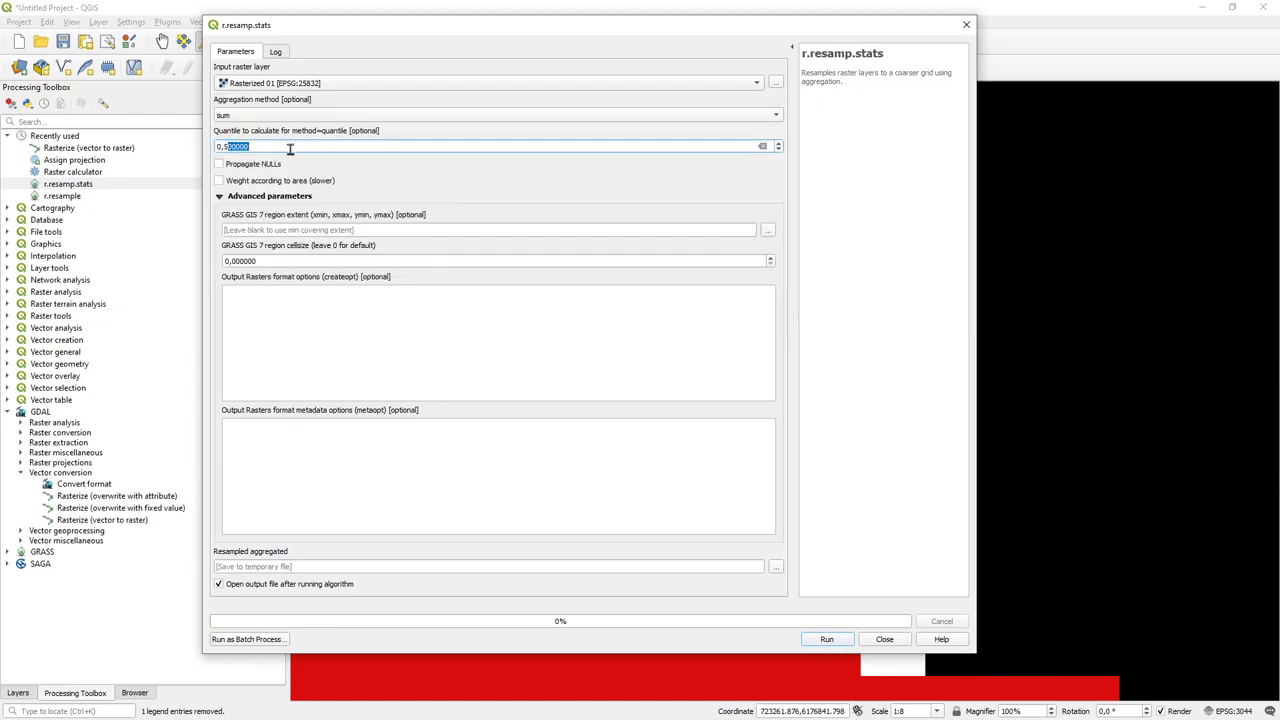
key("BackSpace")
left_click_drag(238, 261, 316, 259)
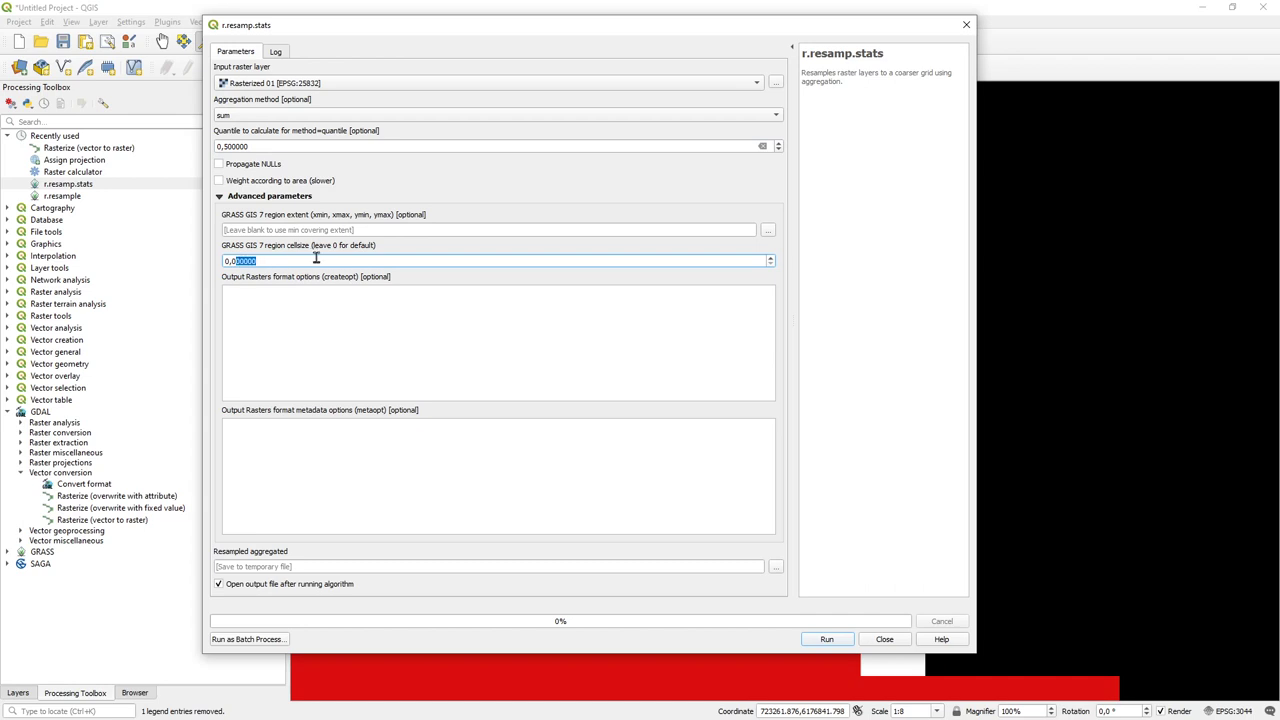
key("BackSpace")
type("4")
left_click(446, 311)
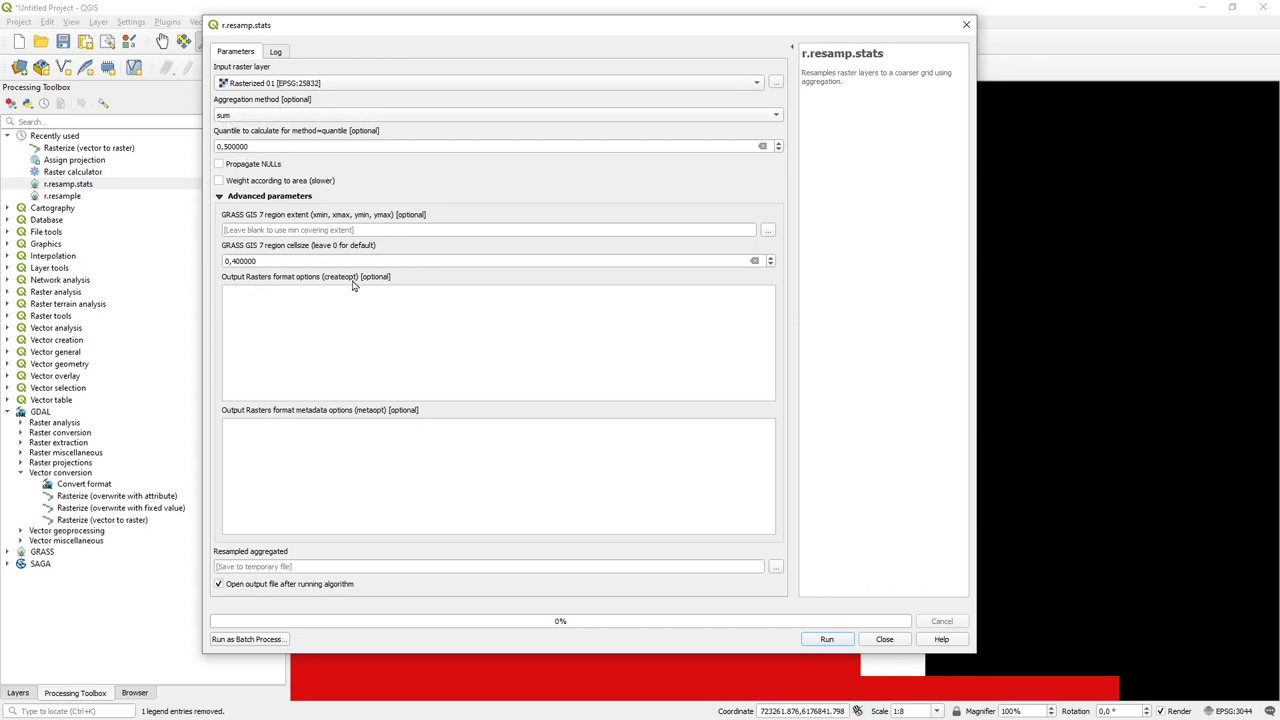
left_click(834, 645)
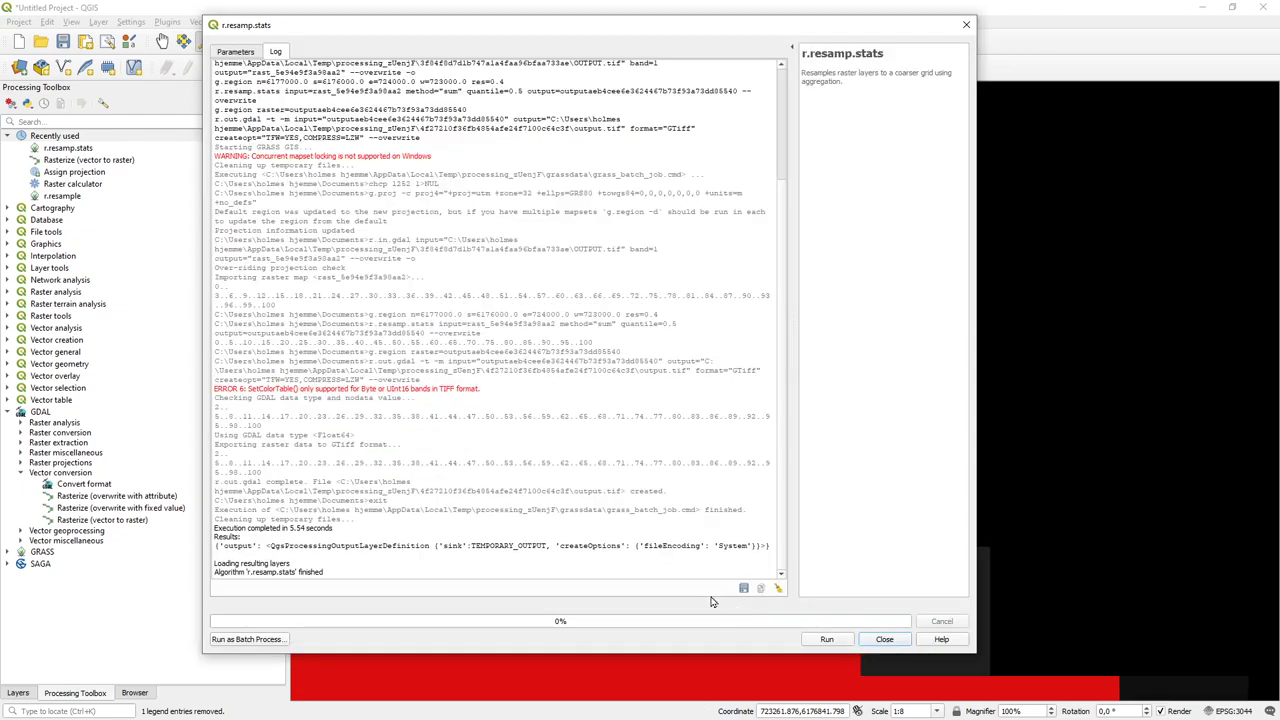
left_click(884, 640)
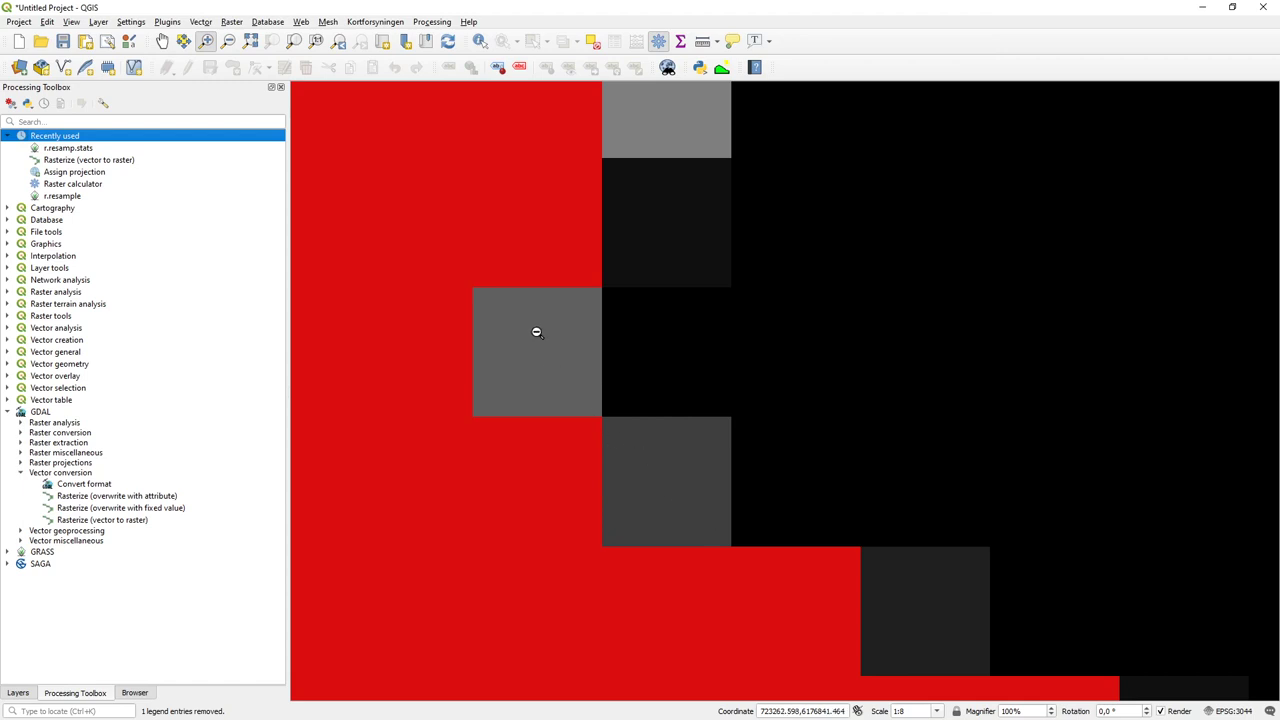
Step: Reorder the layers so buildings is uppermost, followed by Resampled aggregated and Rasterized 04
left_click(18, 693)
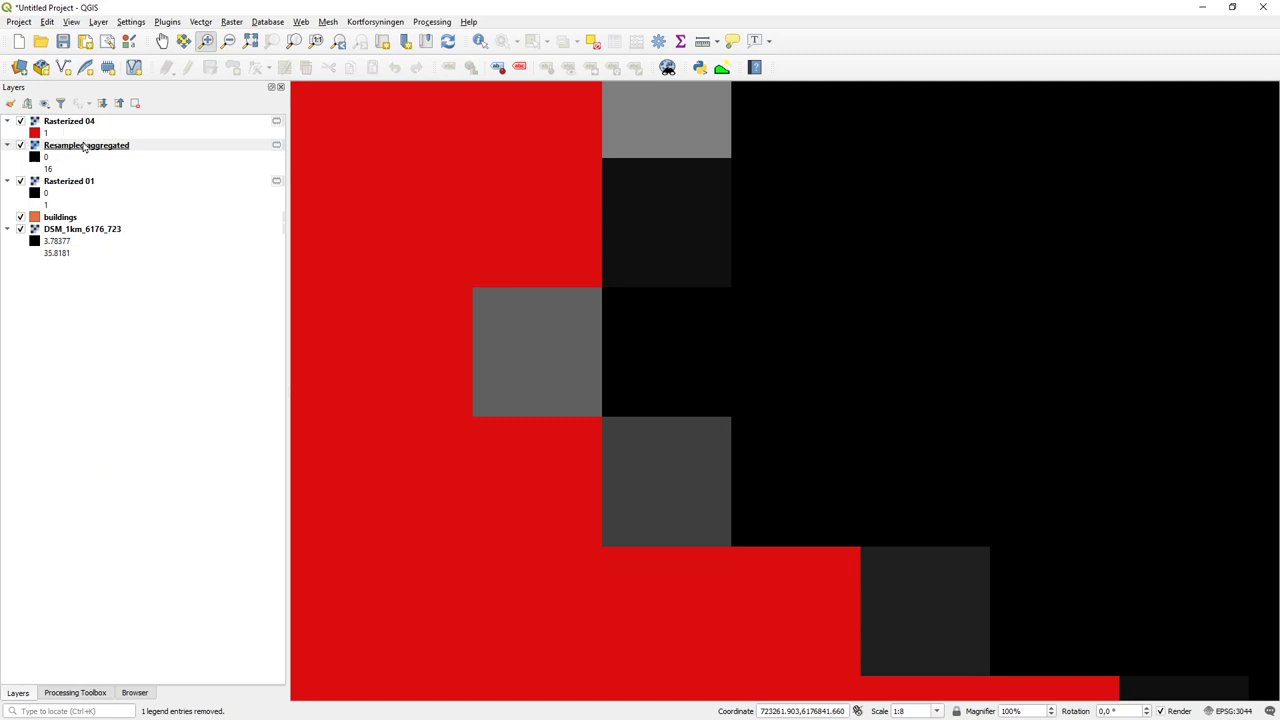
mouse_move(76, 123)
left_mouse_down()
mouse_move(75, 180)
mouse_move(57, 160)
mouse_move(65, 130)
mouse_move(78, 147)
mouse_move(76, 122)
left_mouse_up()
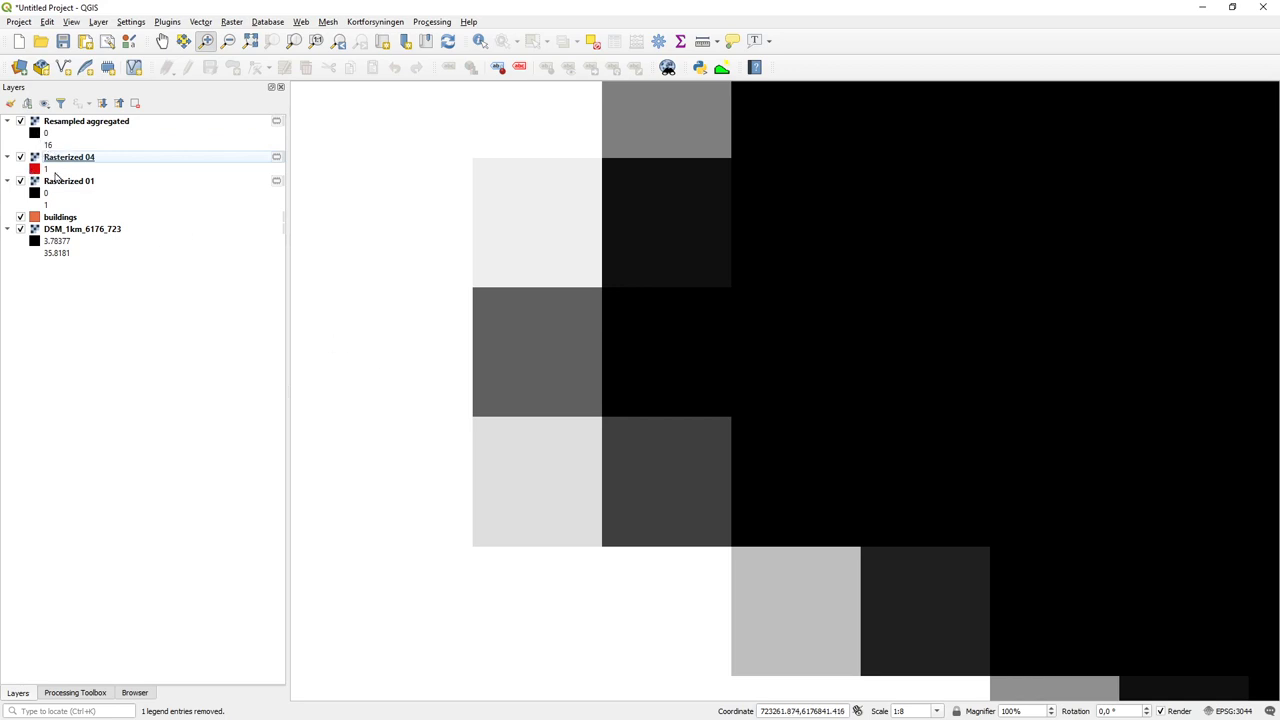
left_click_drag(72, 218, 68, 124)
Step: Style the buildings layer's simple fill with No Brush and a stroke width of 0,66 millimetres
left_click(36, 121)
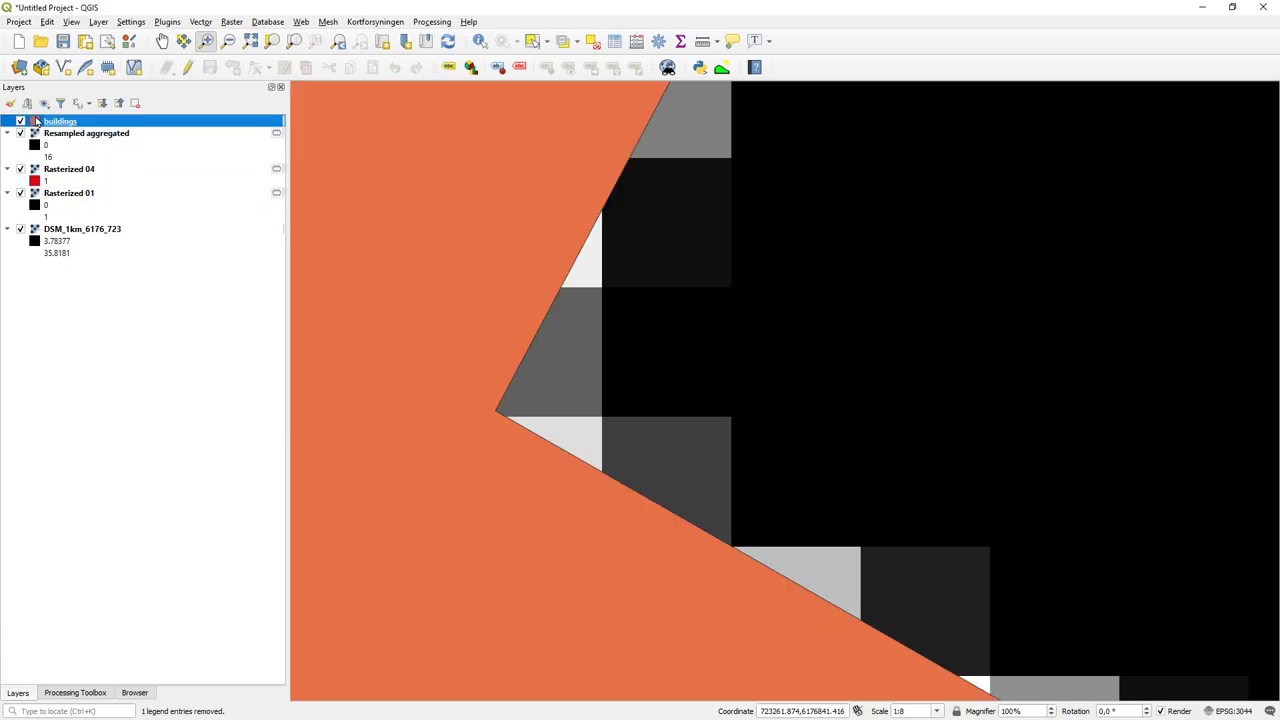
double_click(36, 121)
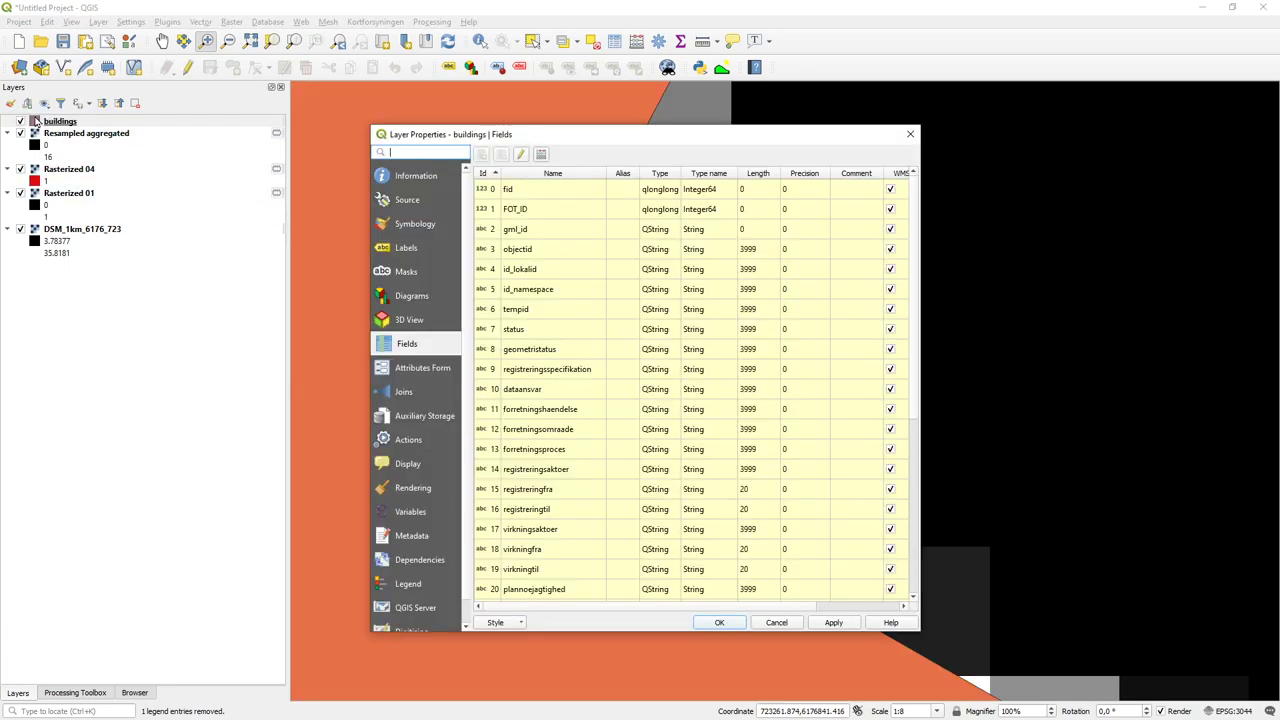
left_click(414, 223)
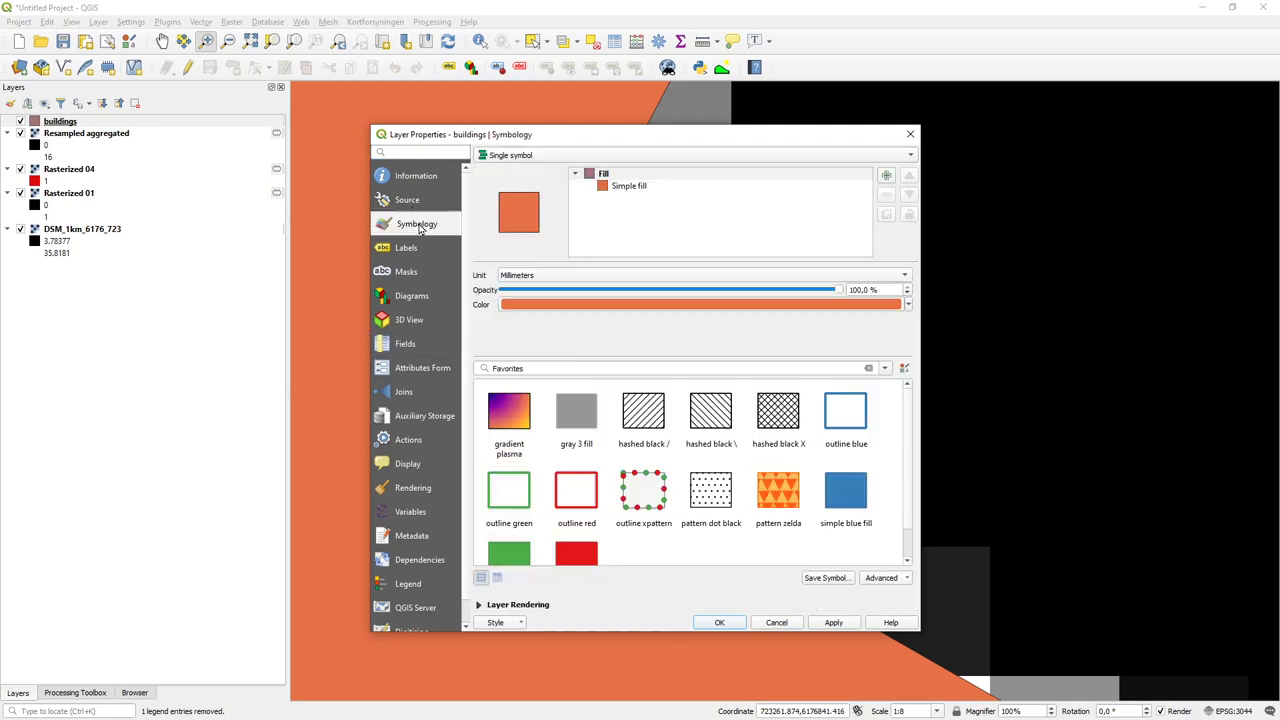
left_click(625, 186)
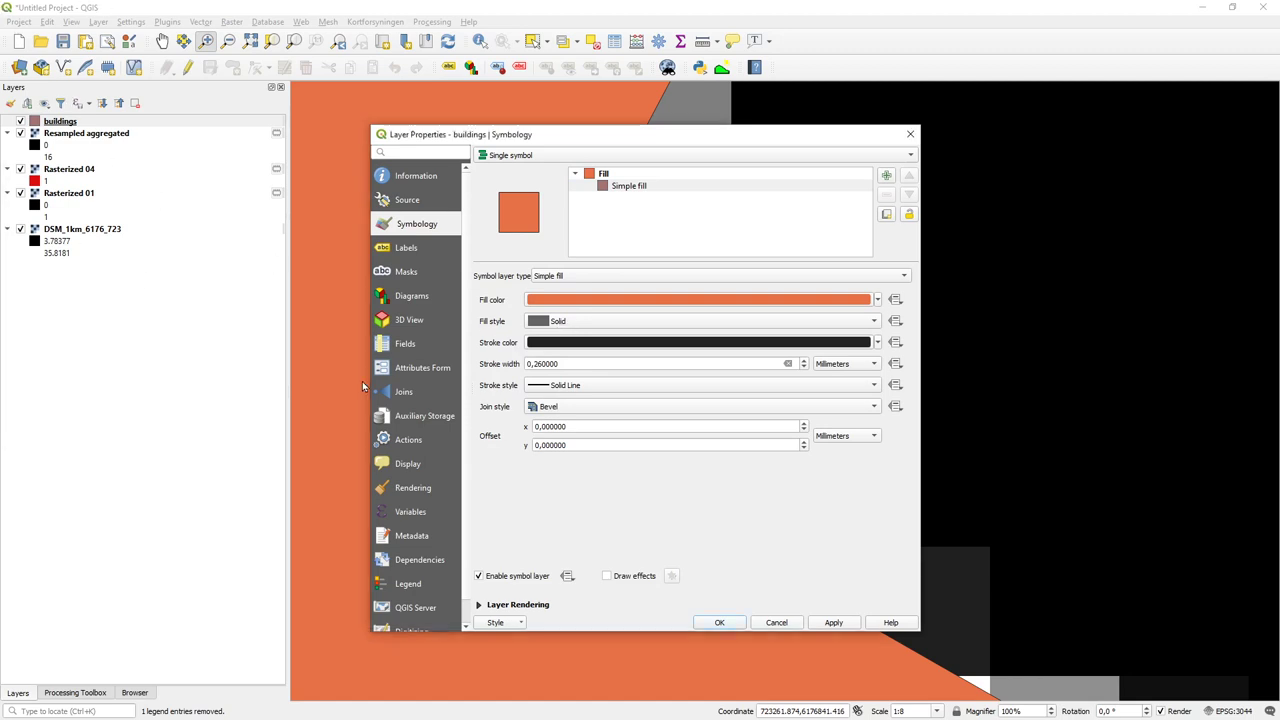
left_click(593, 321)
left_click(591, 334)
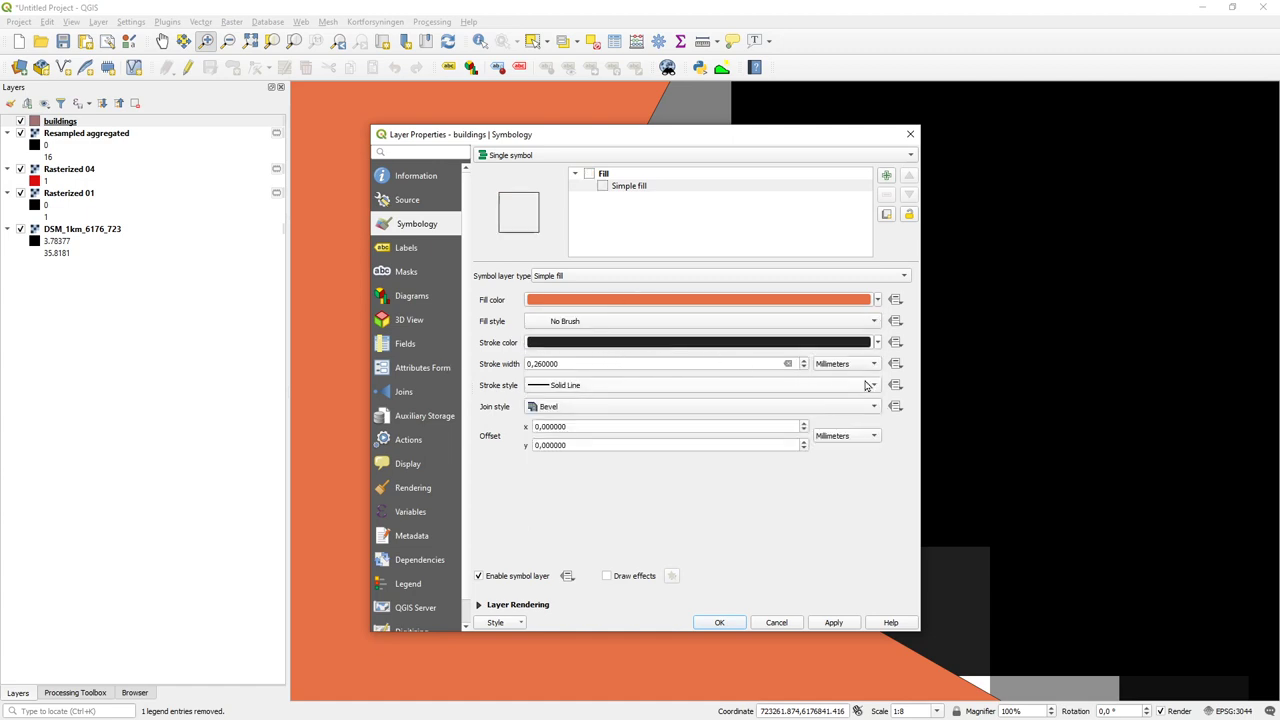
left_click(804, 361)
left_click(804, 361)
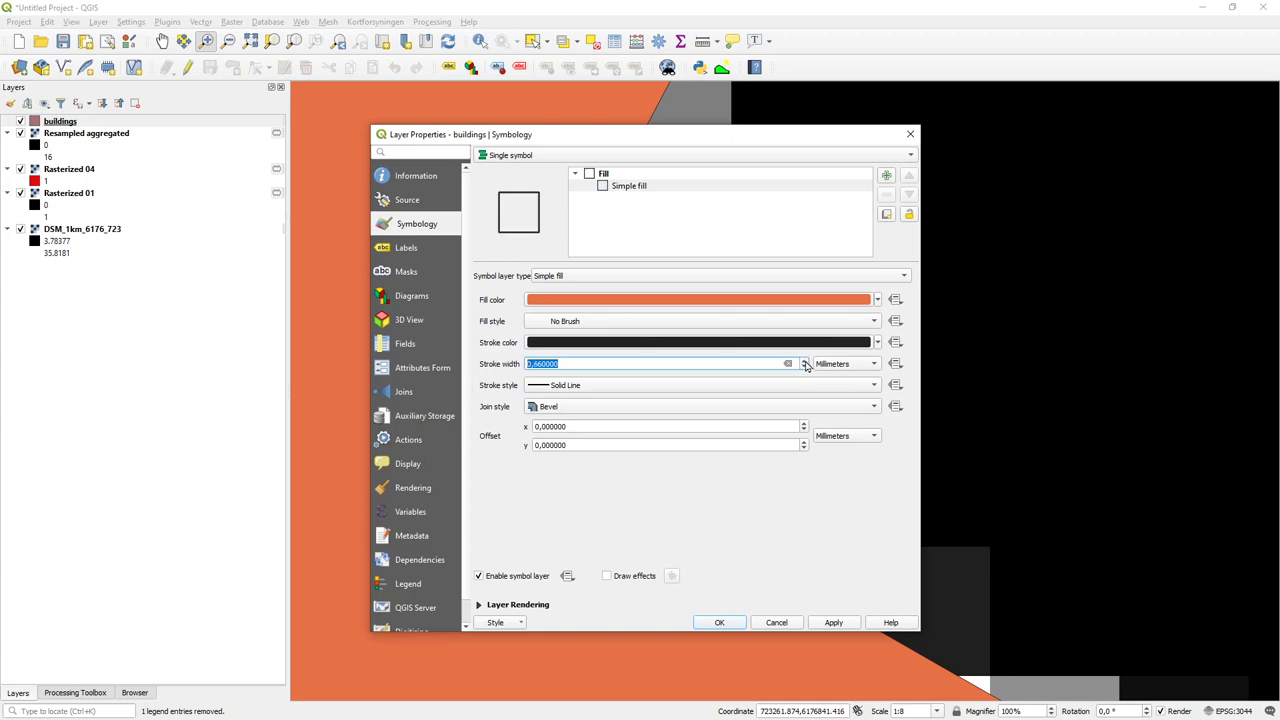
left_click(719, 622)
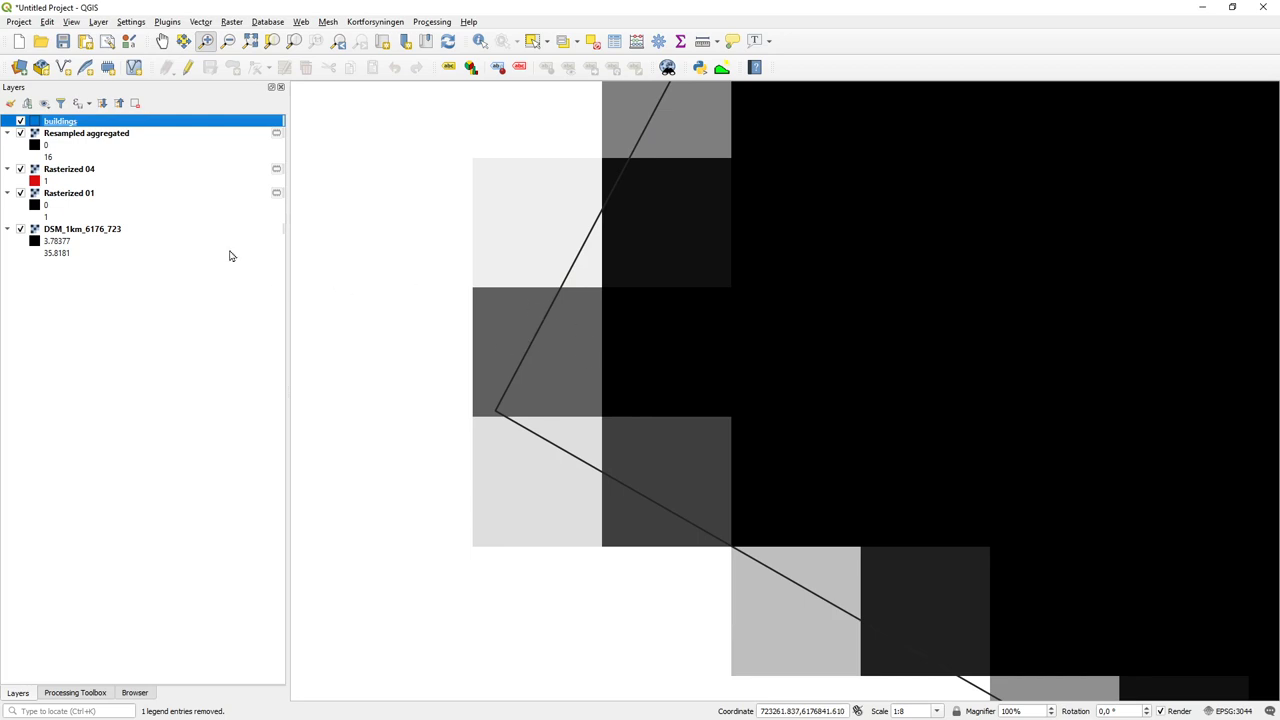
Step: Identify the Resampled aggregated layer at the grey cell containing the building's corner
left_click(124, 136)
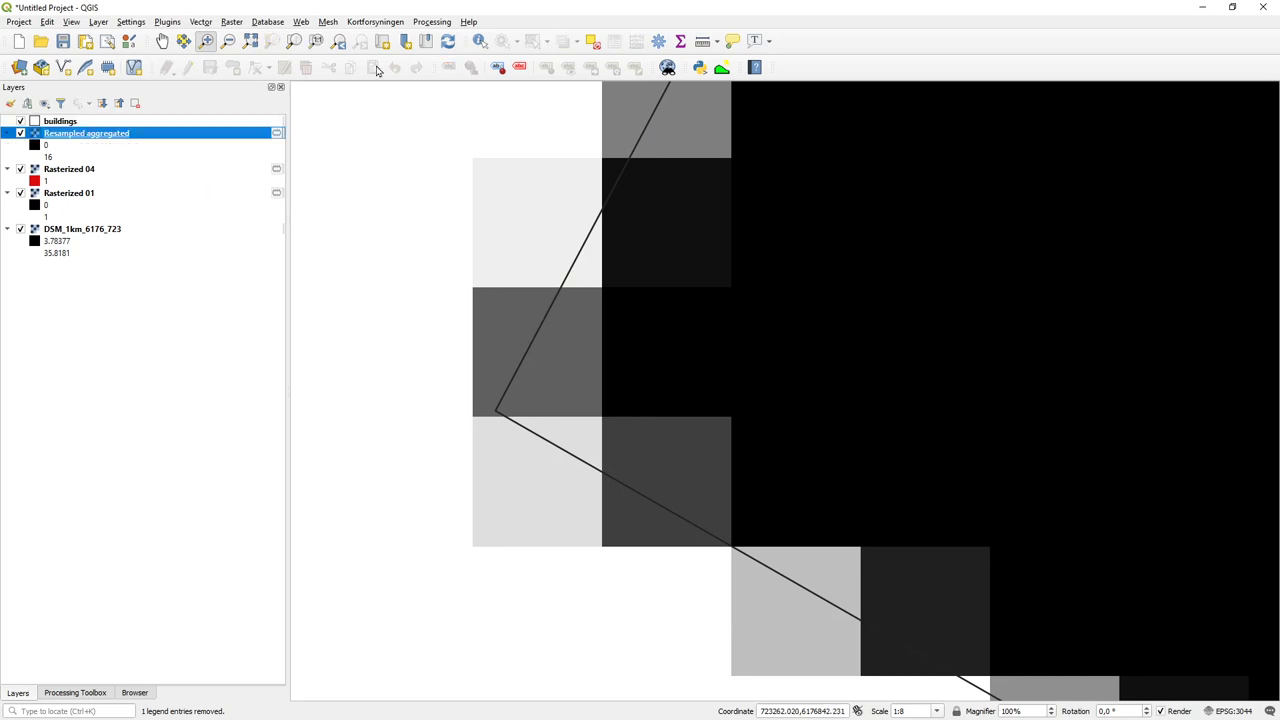
left_click(480, 41)
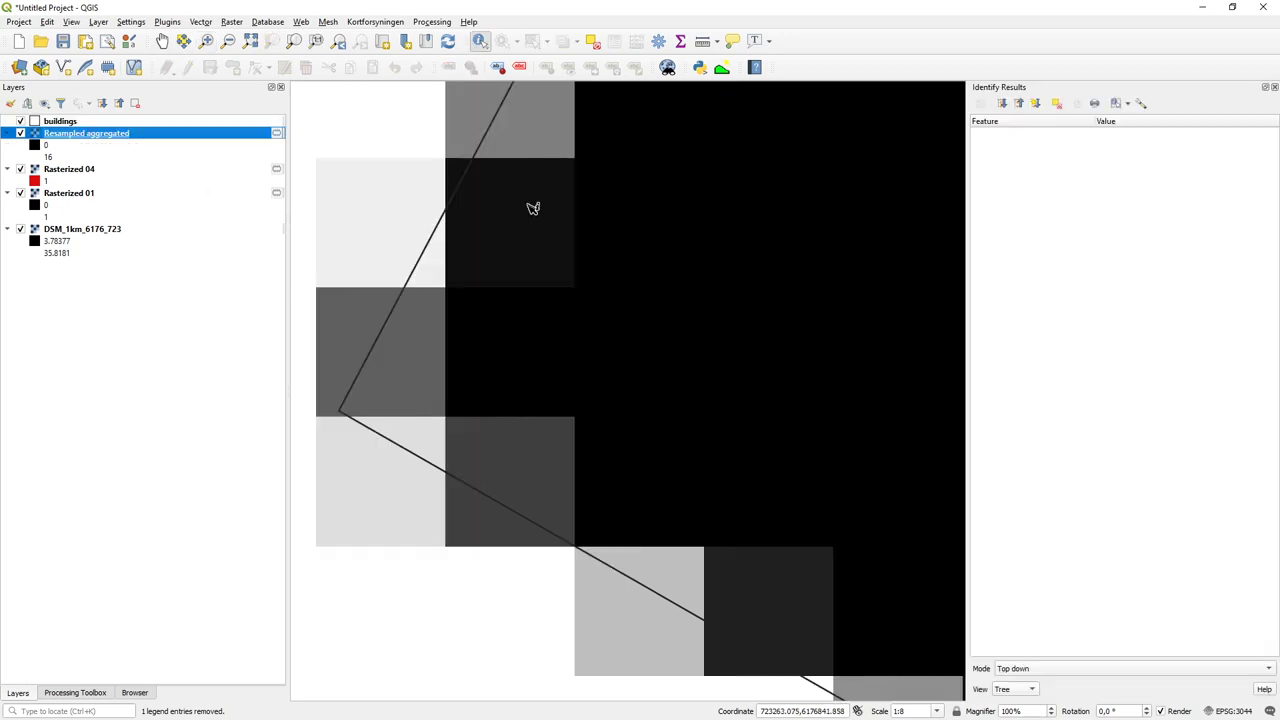
left_click(370, 336)
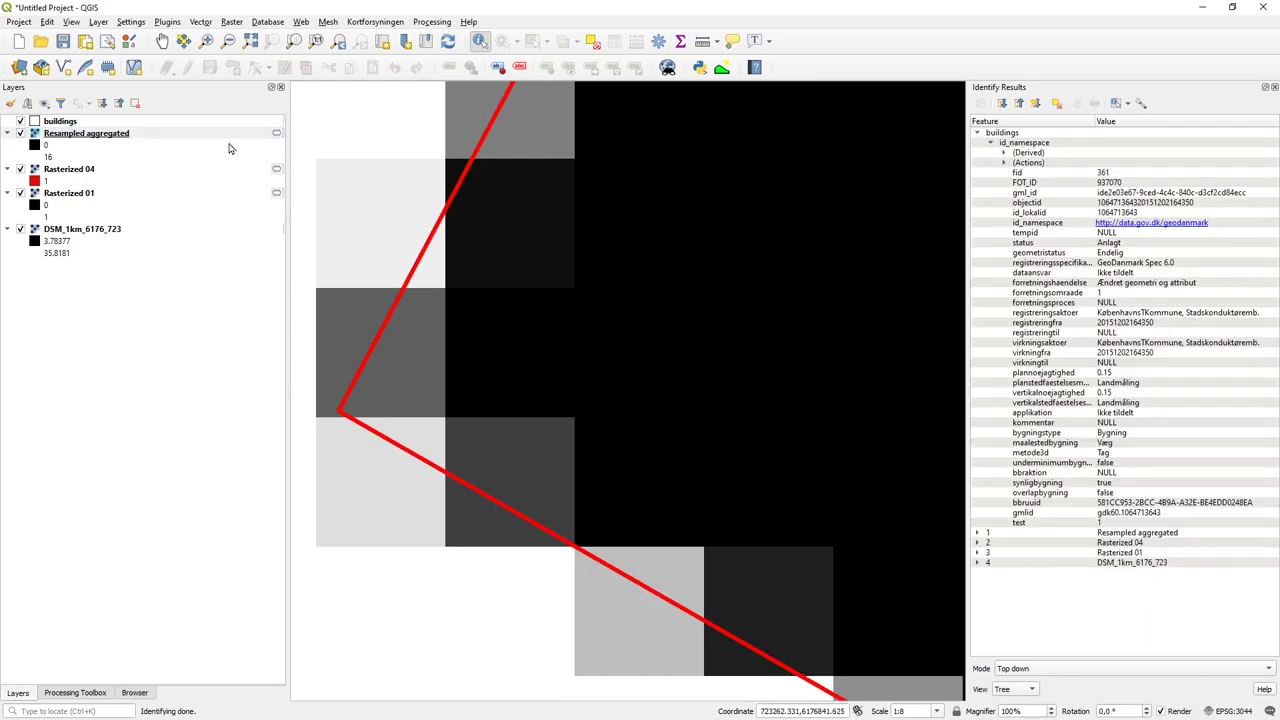
Step: Examine the Resampled aggregated band value in the identify results for the cell containing the building's corner
left_click(977, 133)
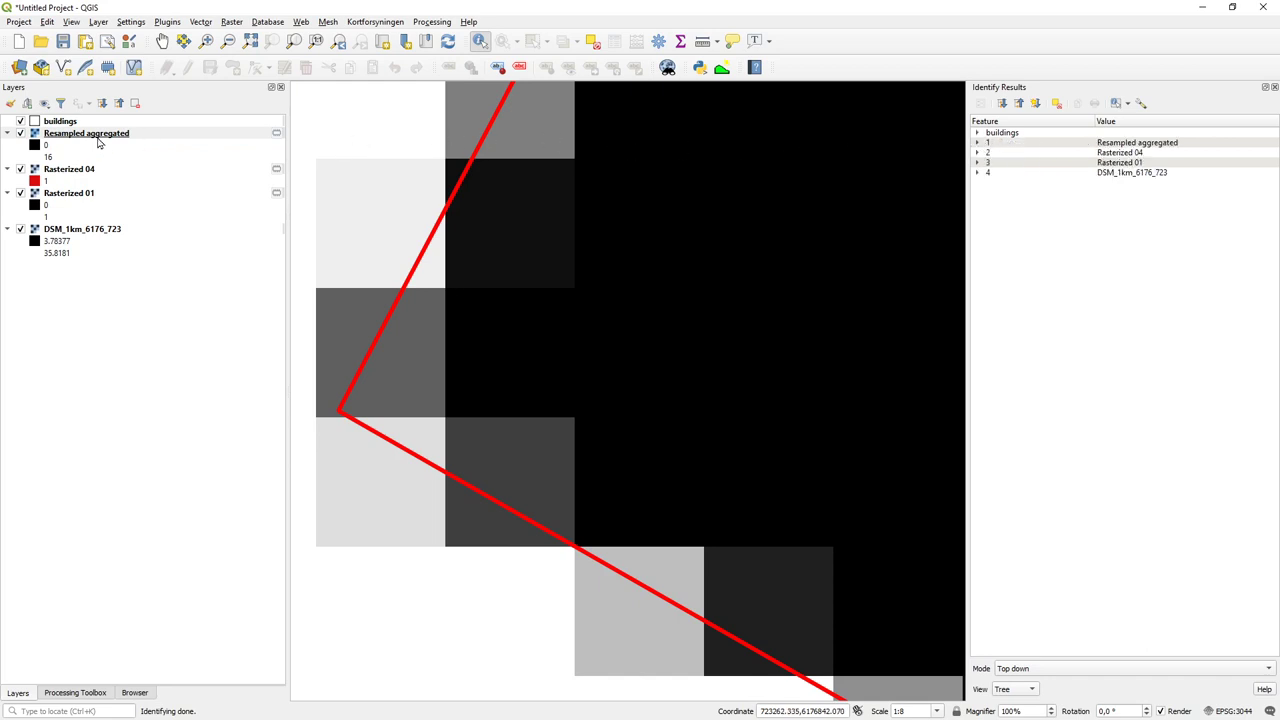
left_click(100, 140)
left_click(355, 329)
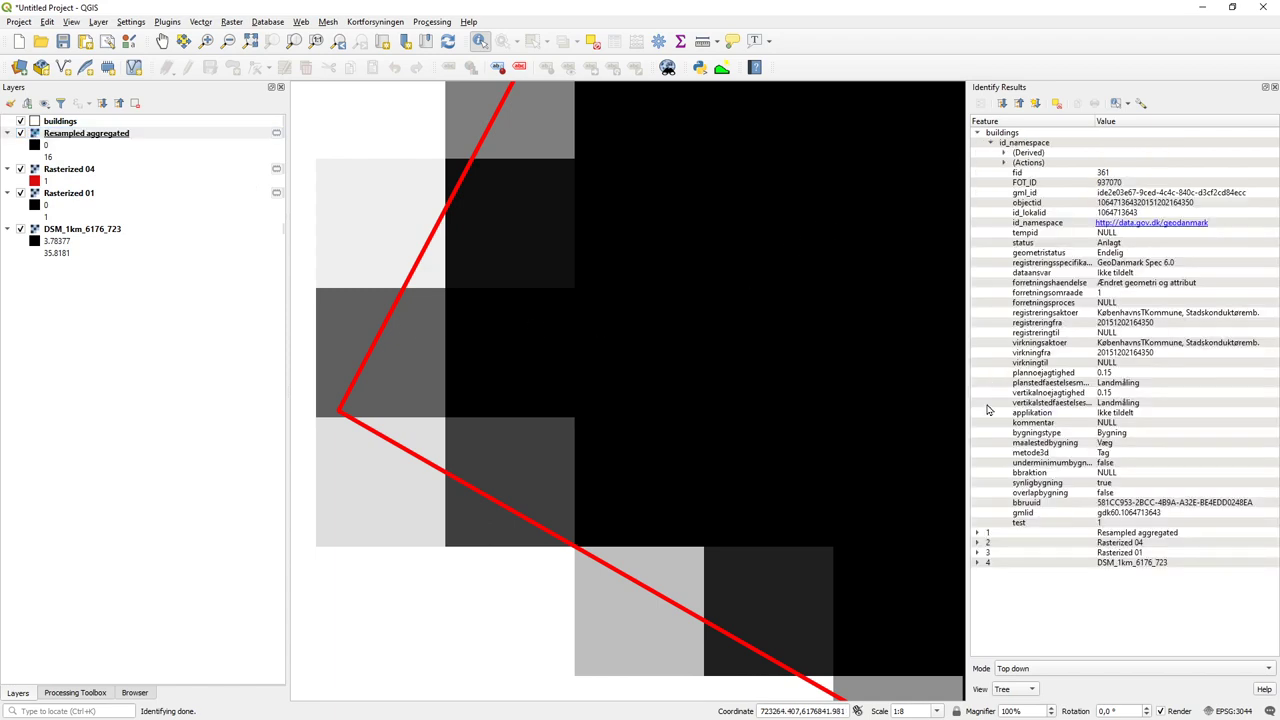
left_click(977, 534)
left_click(991, 543)
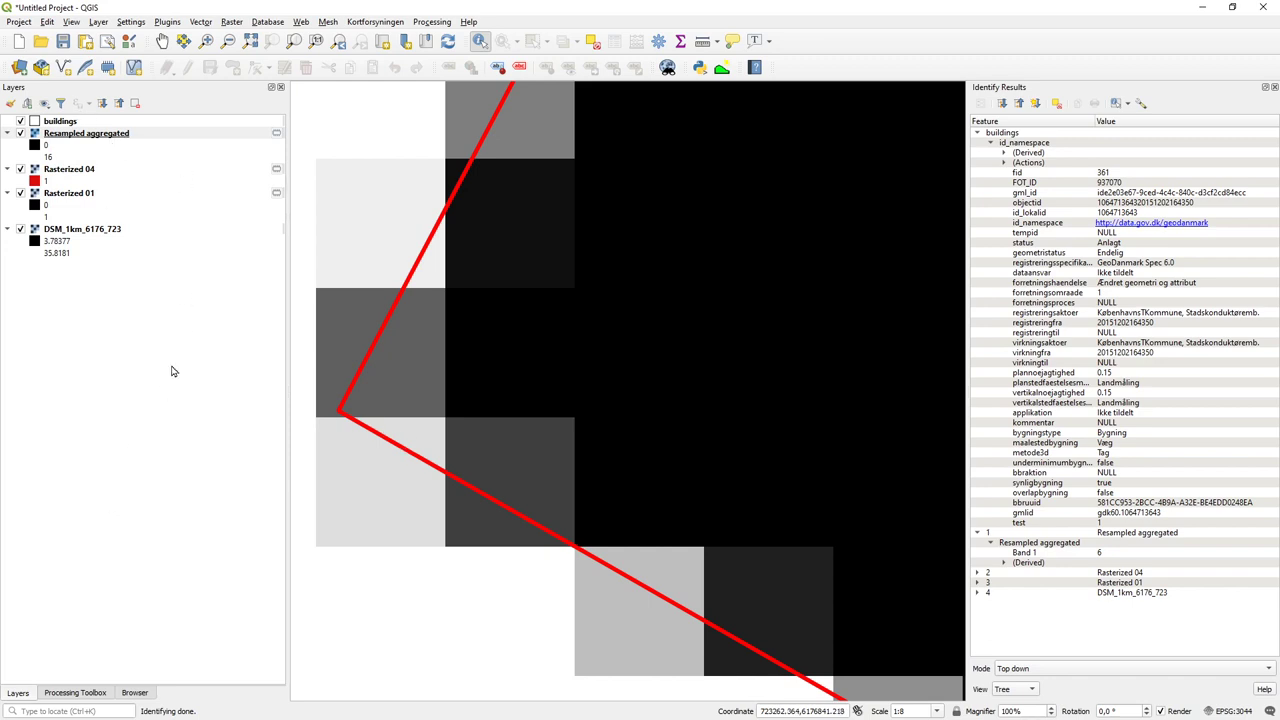
Step: Start the processing Raster calculator and enter the expression "Resampled aggregated@1" > 0
left_click(86, 693)
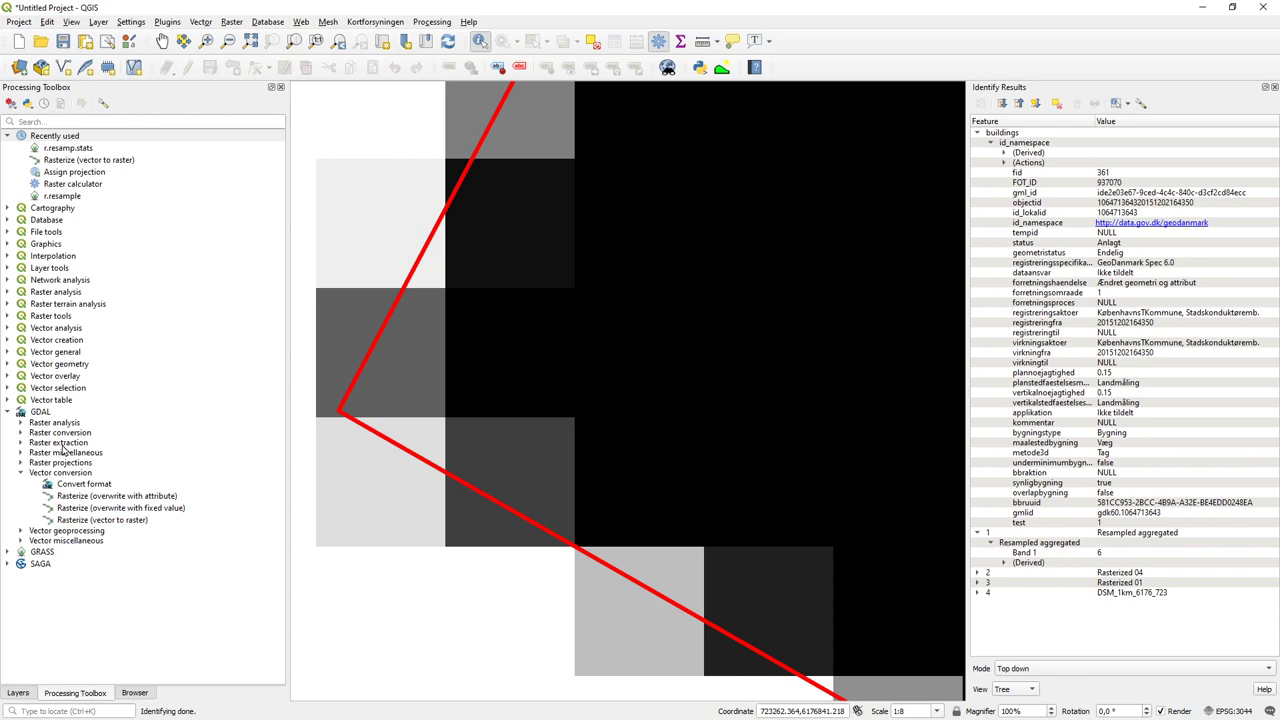
double_click(72, 184)
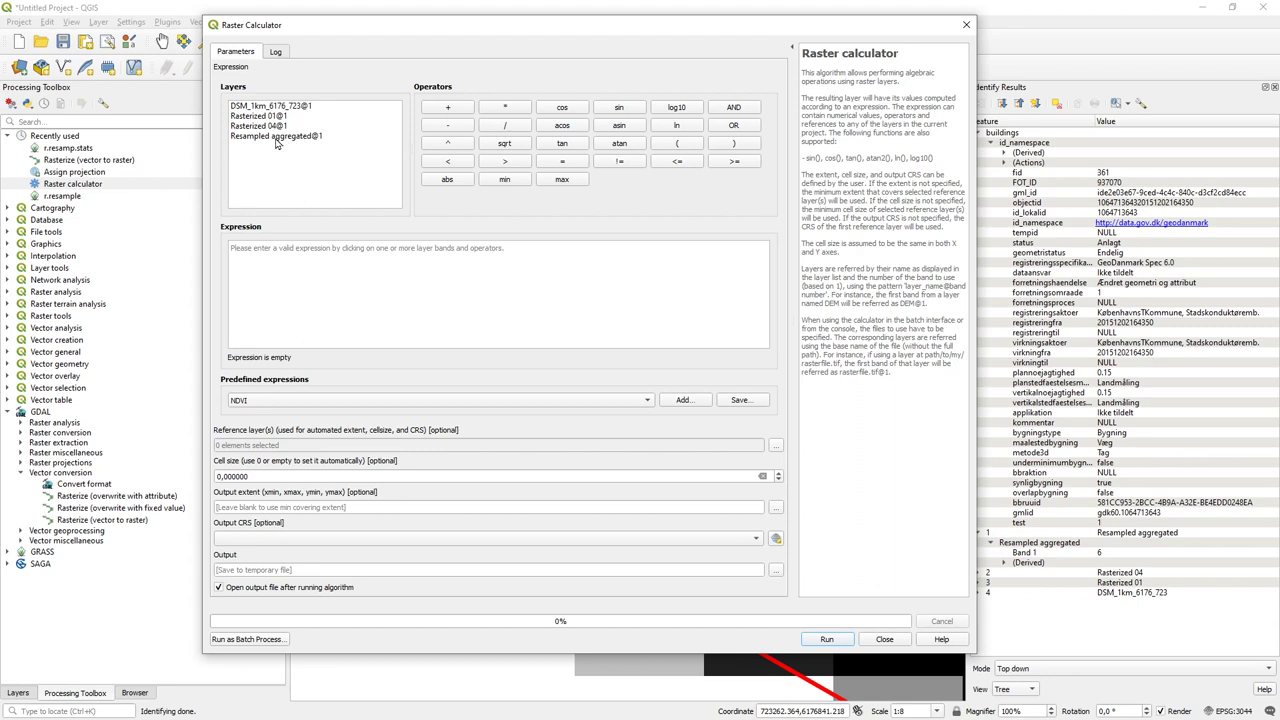
left_click(278, 137)
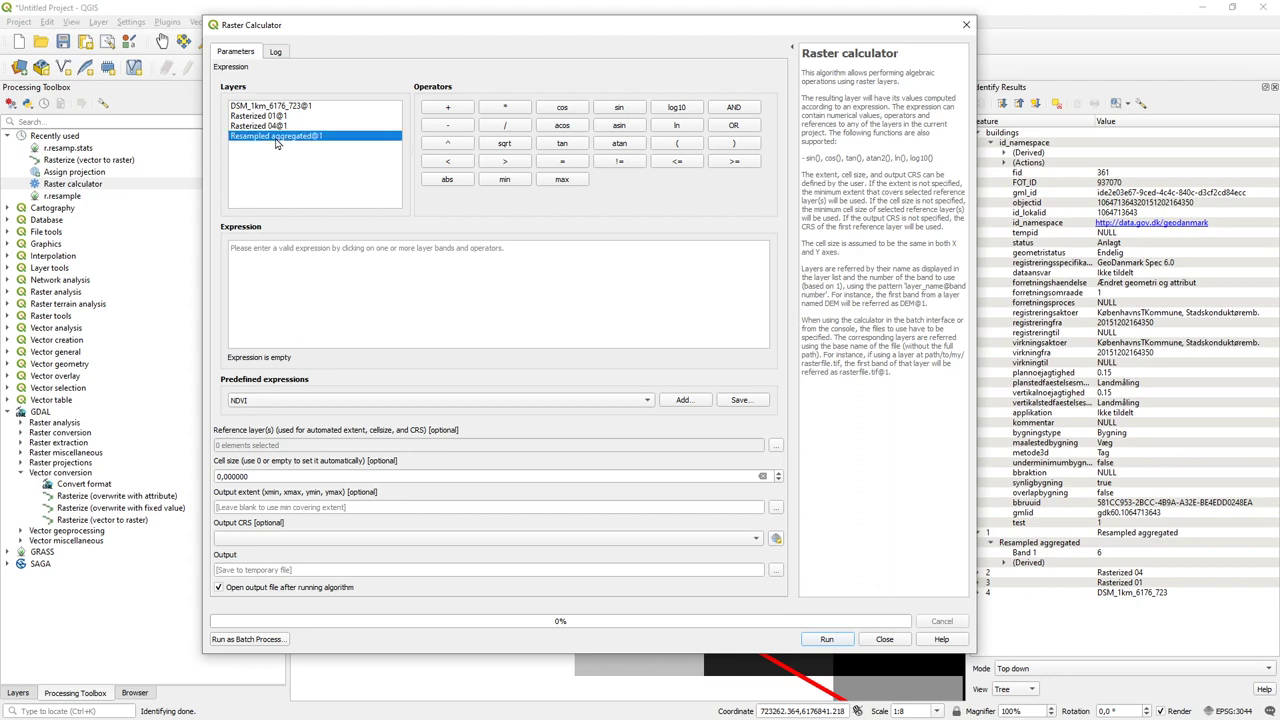
double_click(278, 137)
left_click(371, 248)
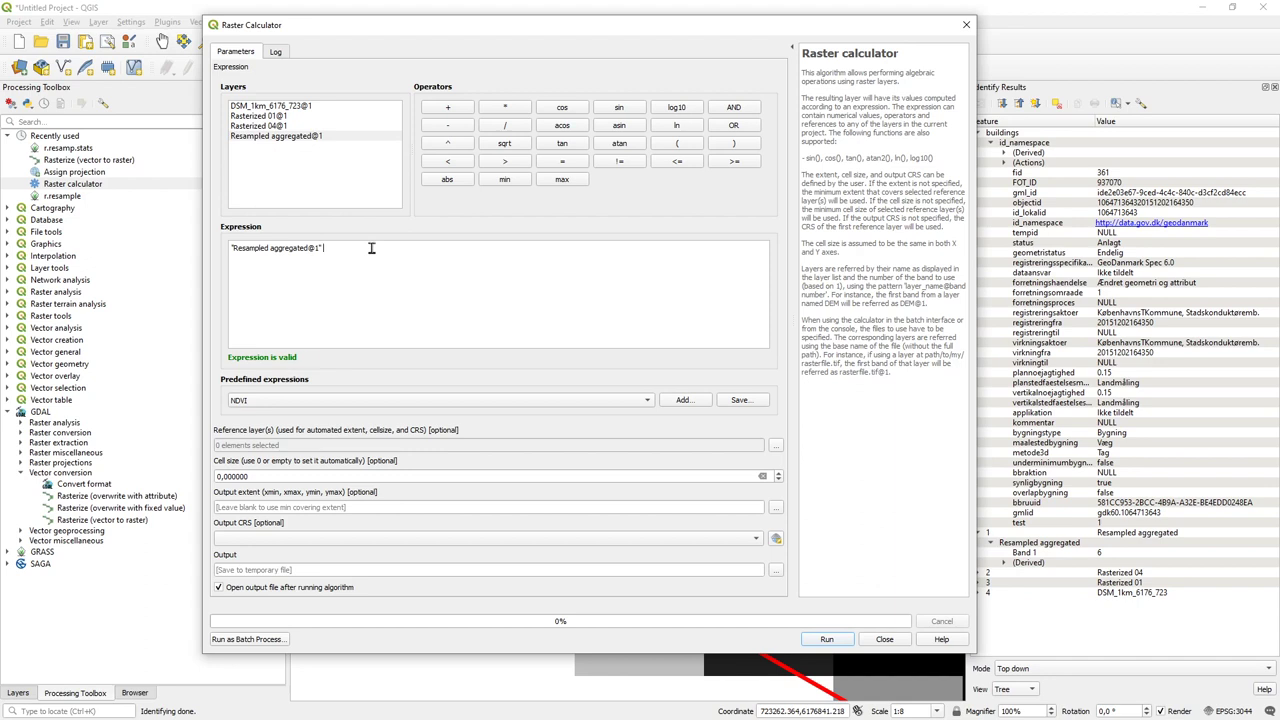
type("<")
key("BackSpace")
key("BackSpace")
type(">5")
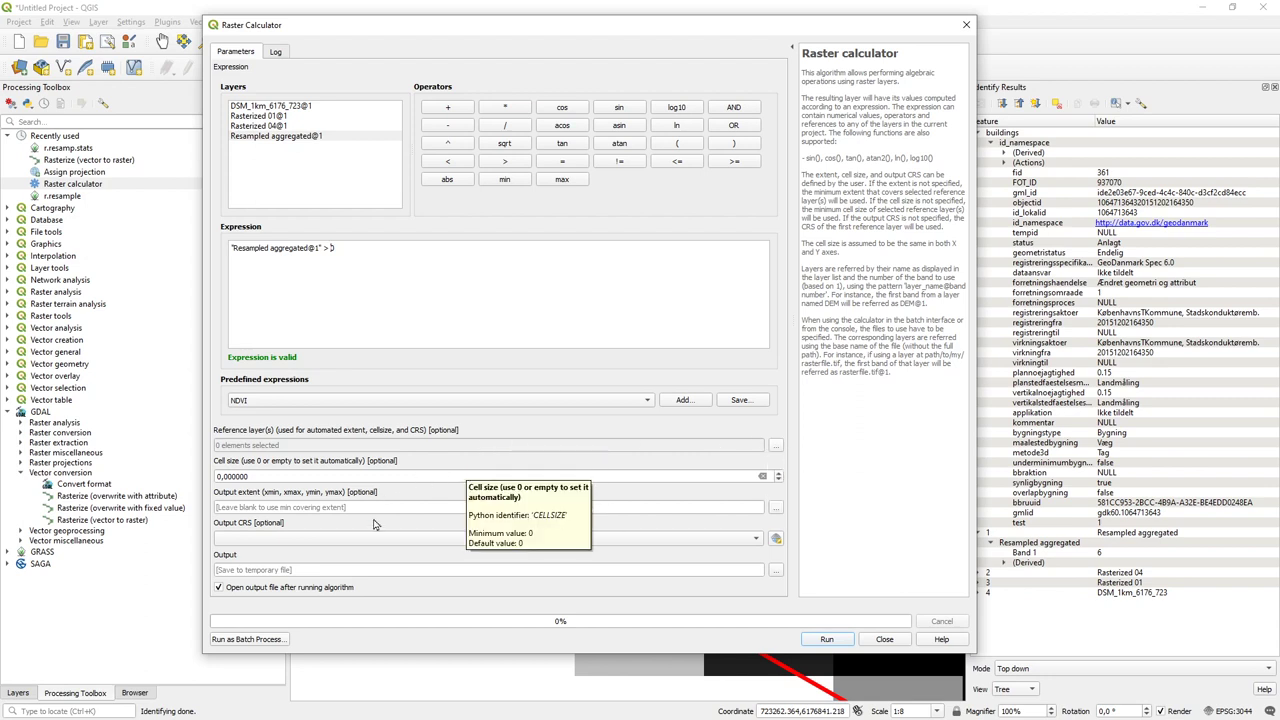
Step: Choose DSM_1km_6176_723 as the reference layer, run the raster calculation and close the tool
left_click(775, 446)
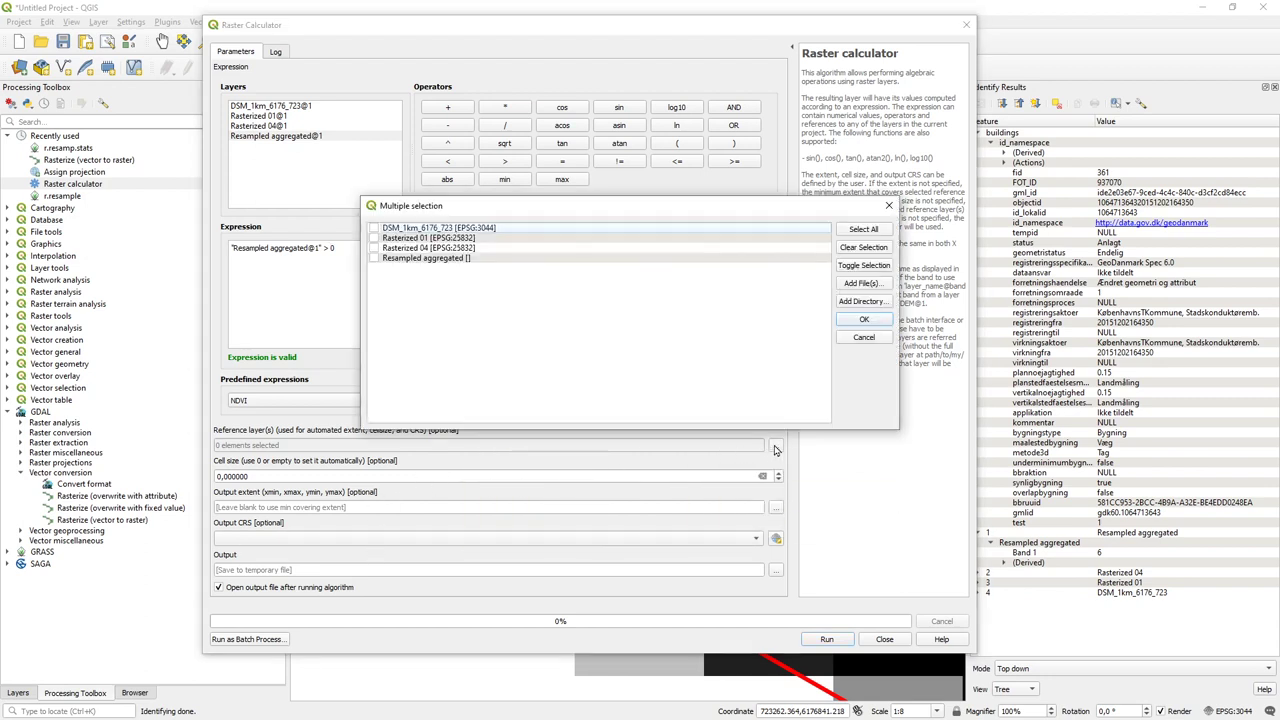
left_click(375, 229)
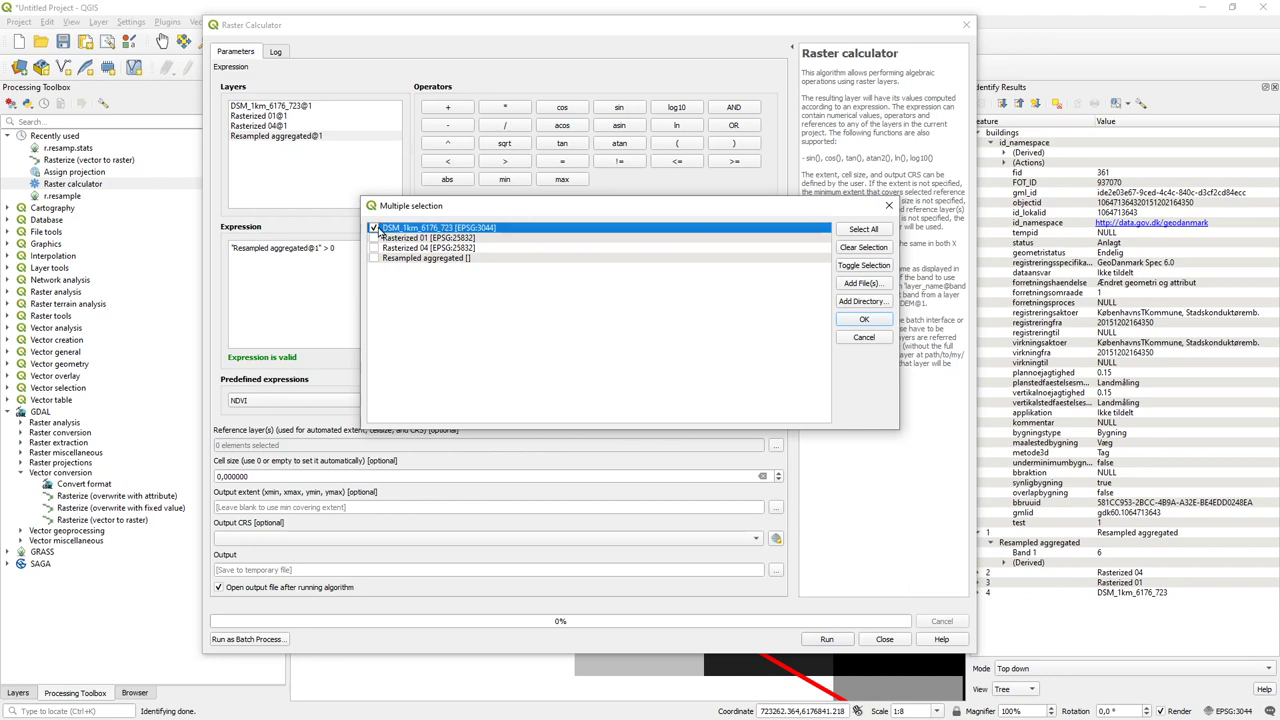
left_click(866, 320)
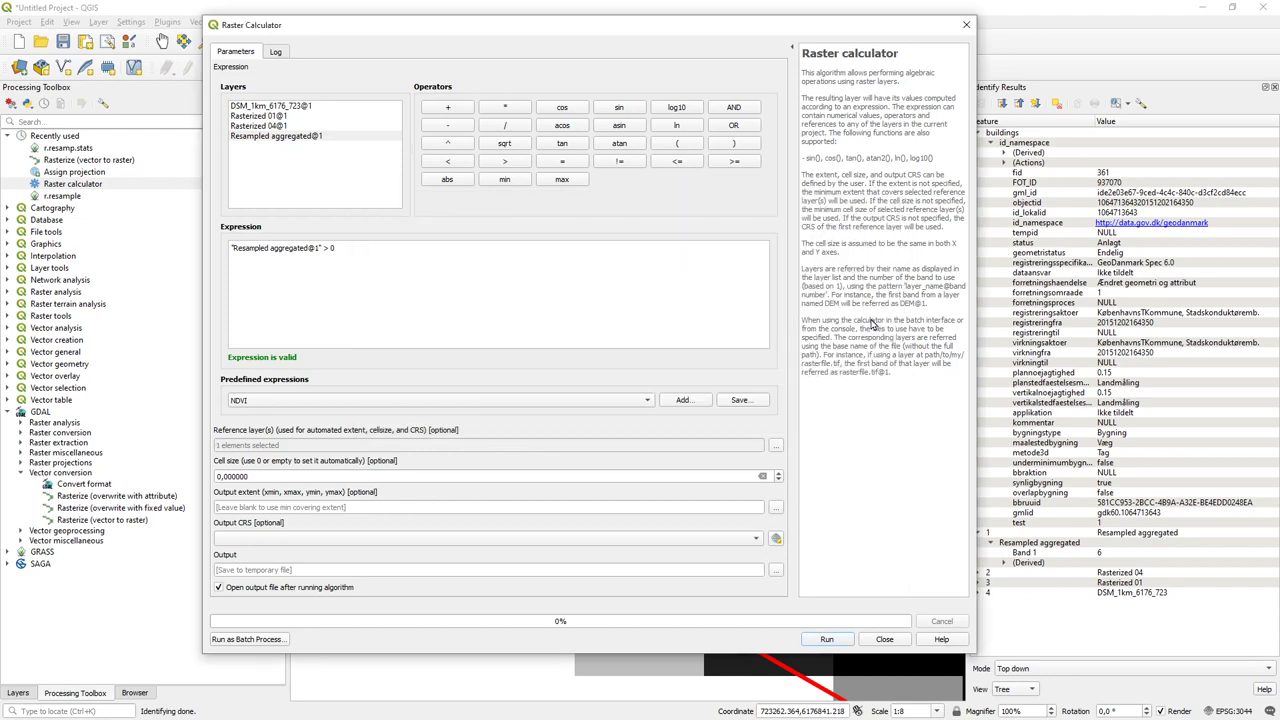
left_click(827, 640)
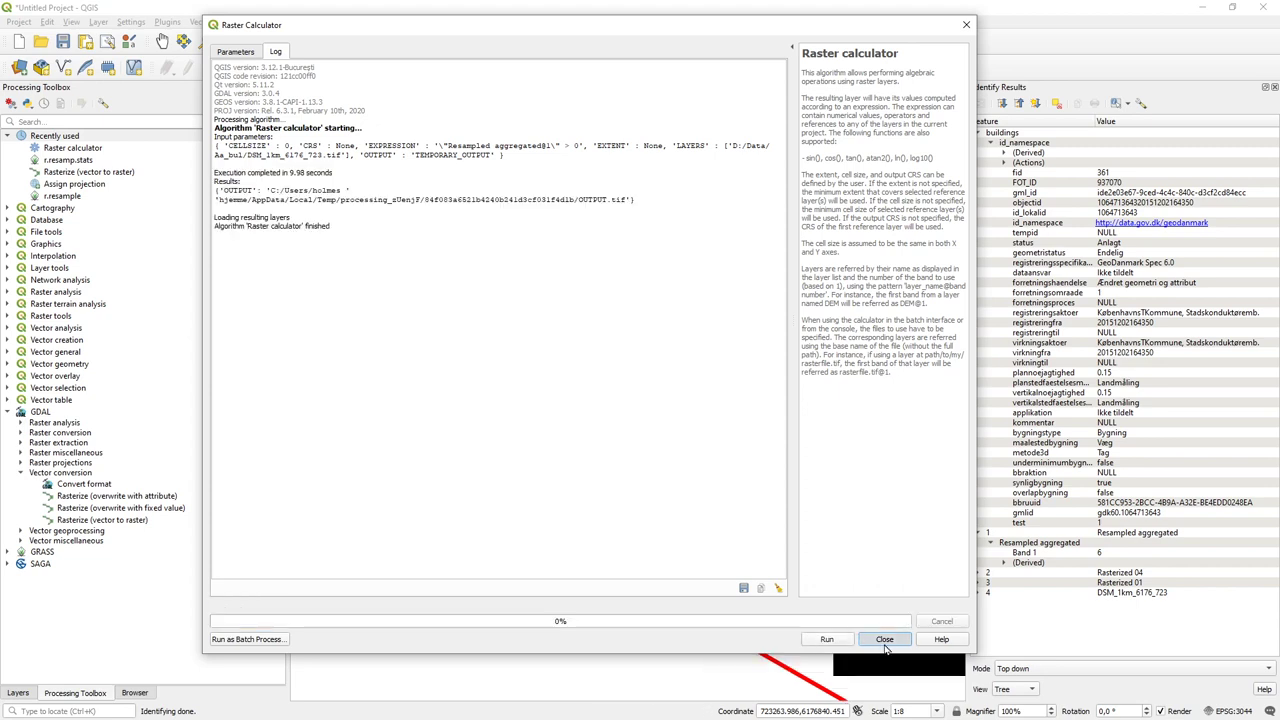
left_click(885, 639)
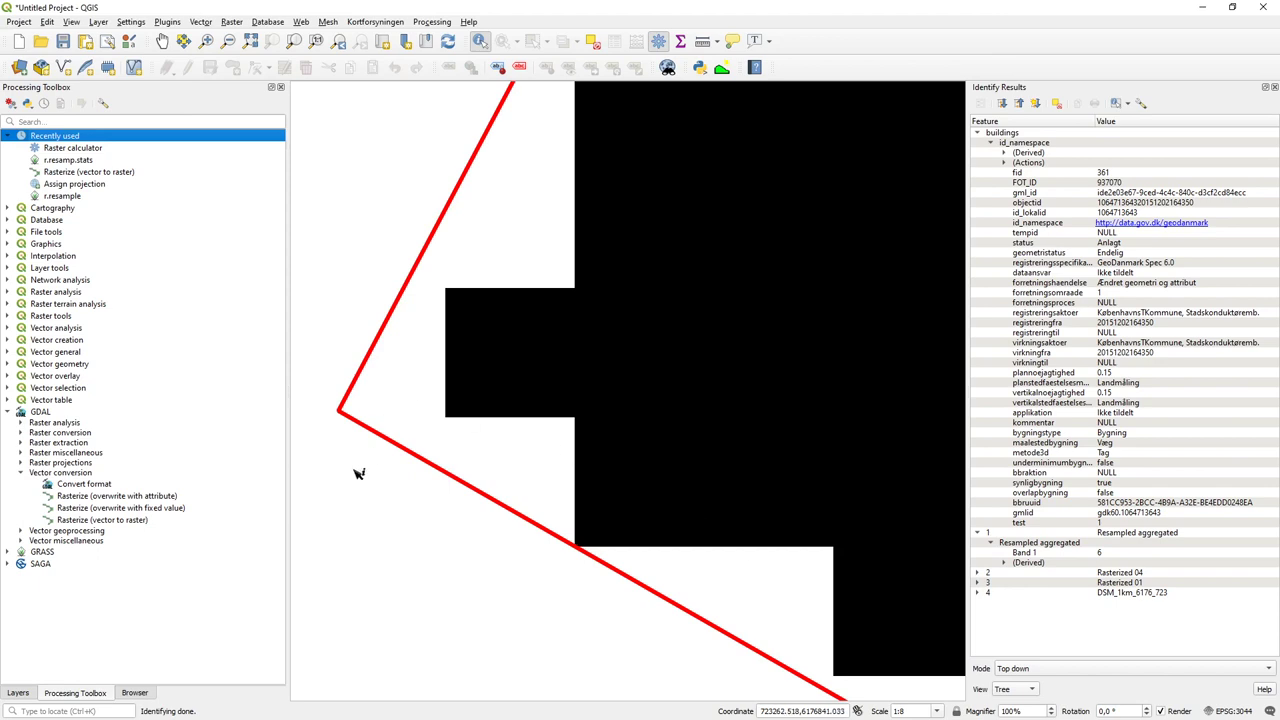
Step: Rename the Output layer as bUILDING TOUDH
left_click(19, 694)
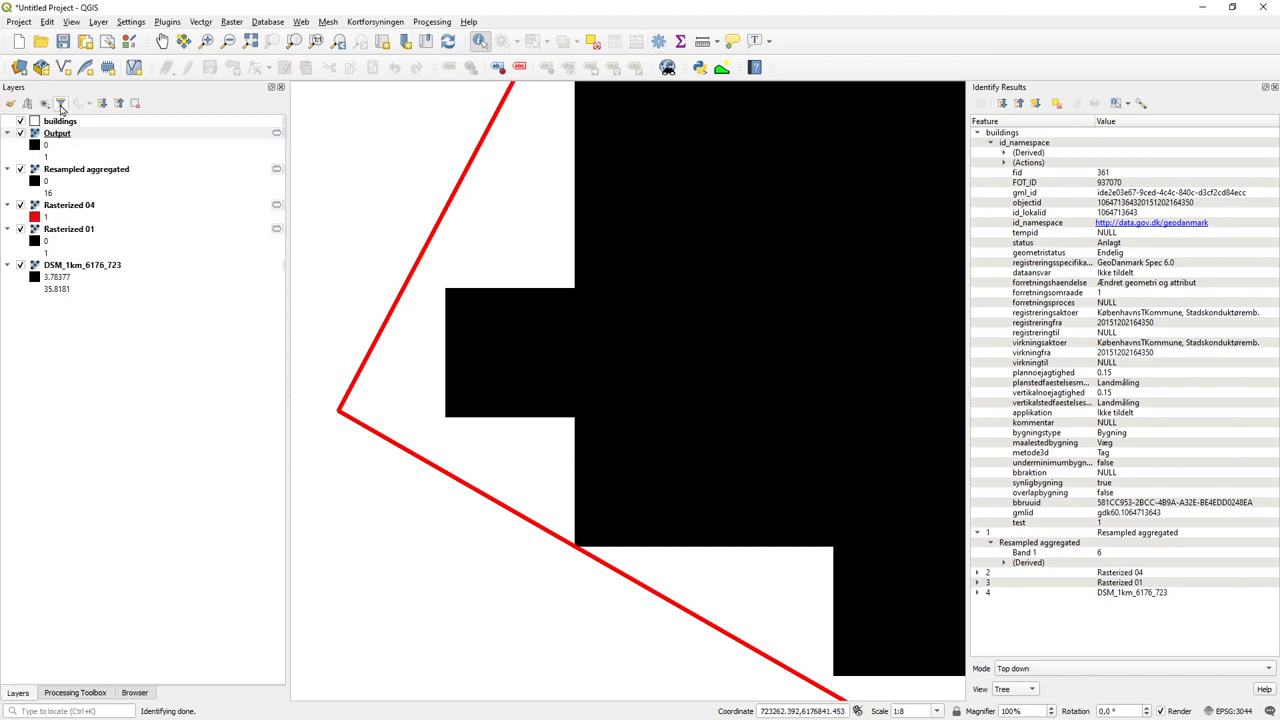
left_click(66, 136)
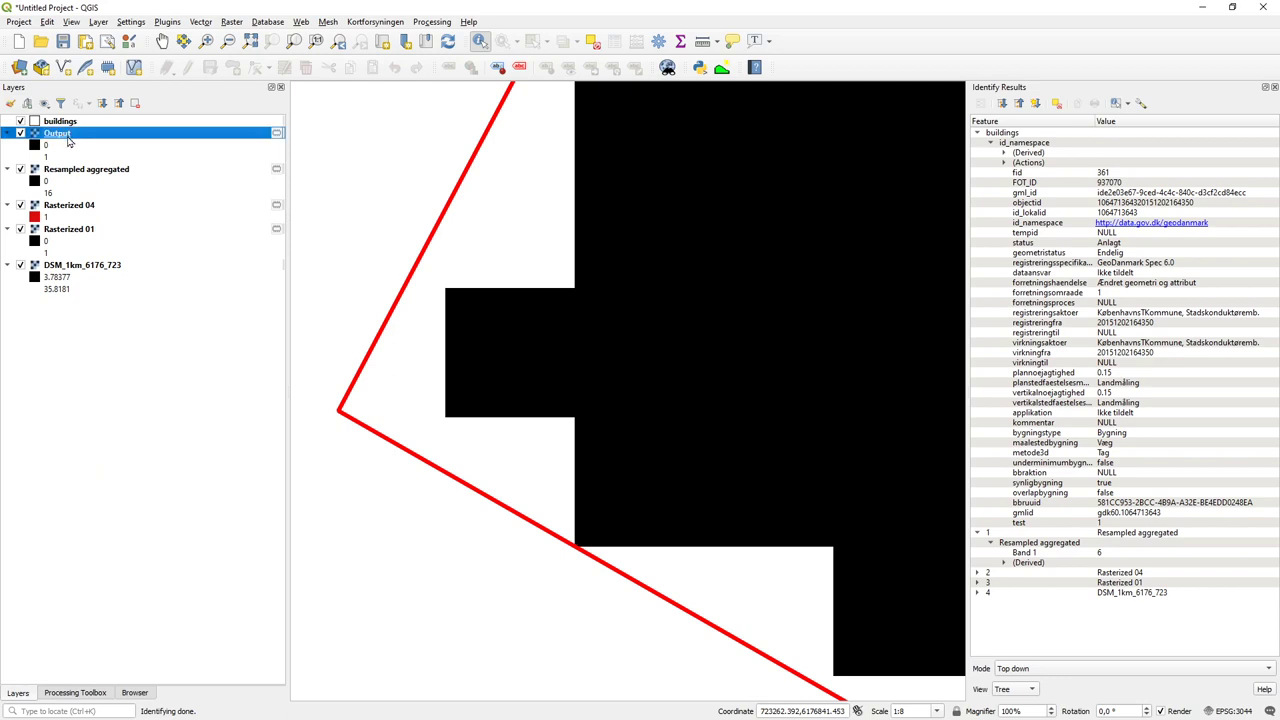
right_click(69, 141)
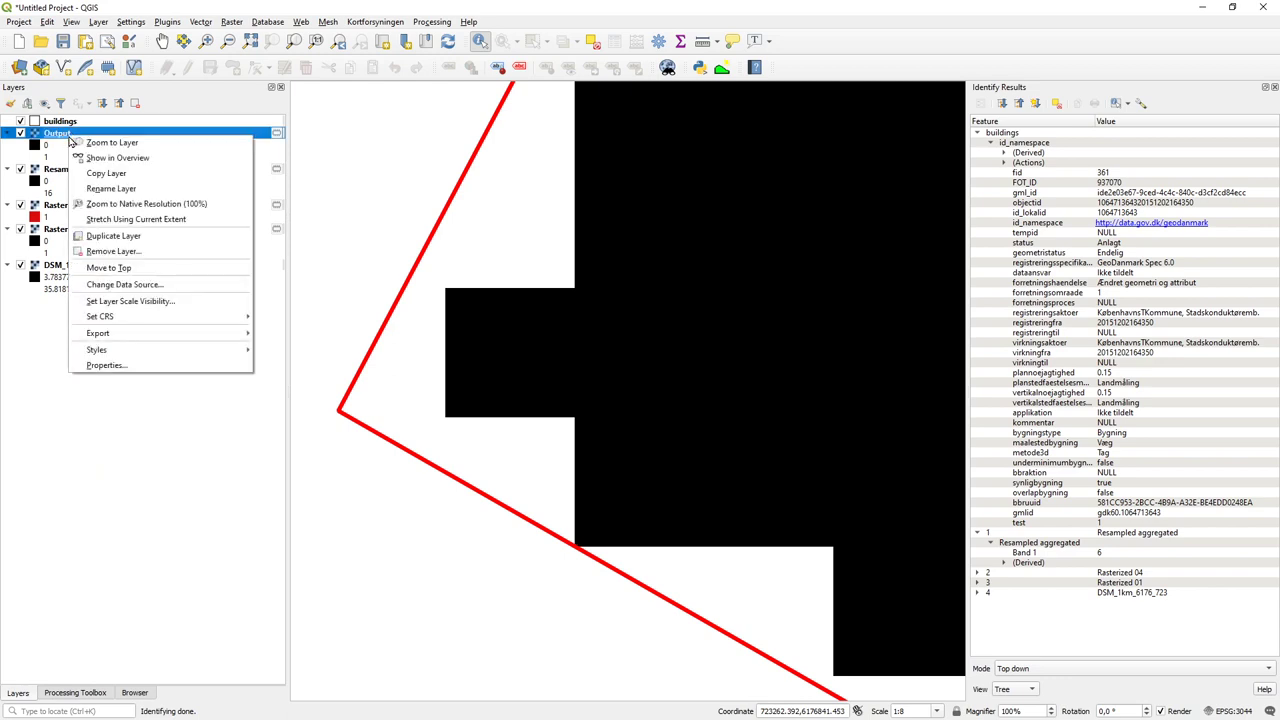
left_click(114, 197)
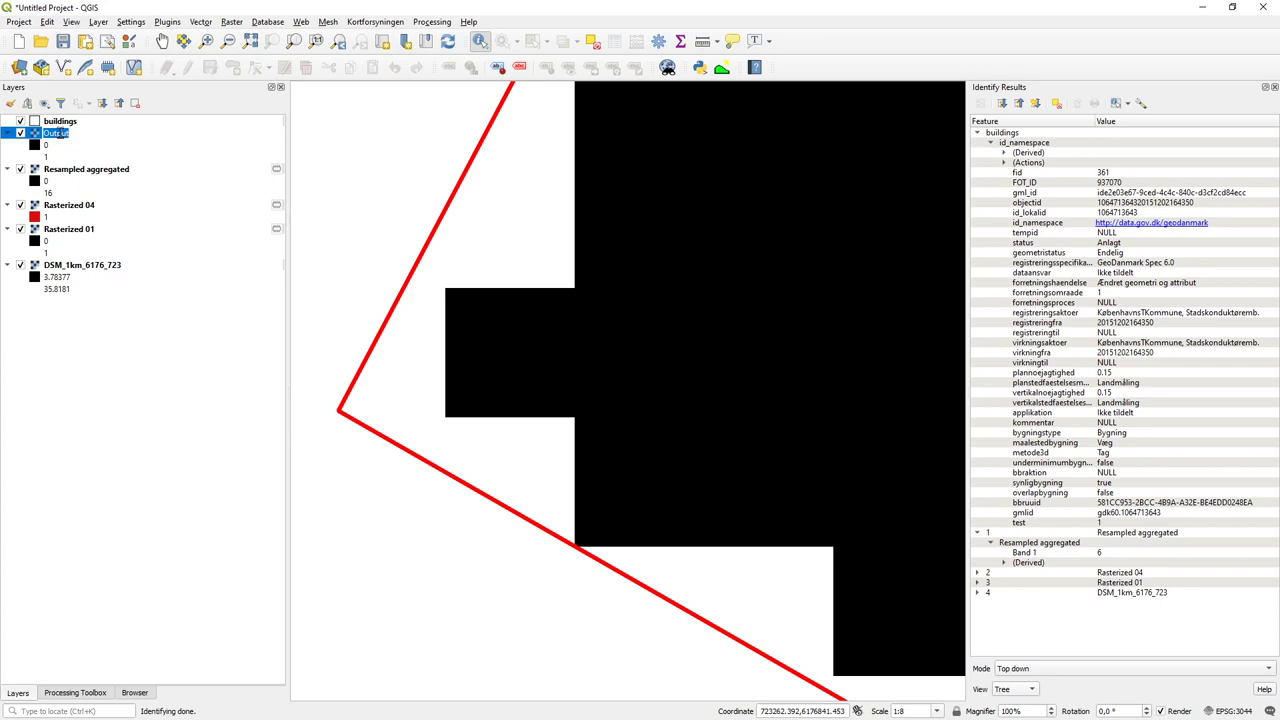
key("Return")
key("Return")
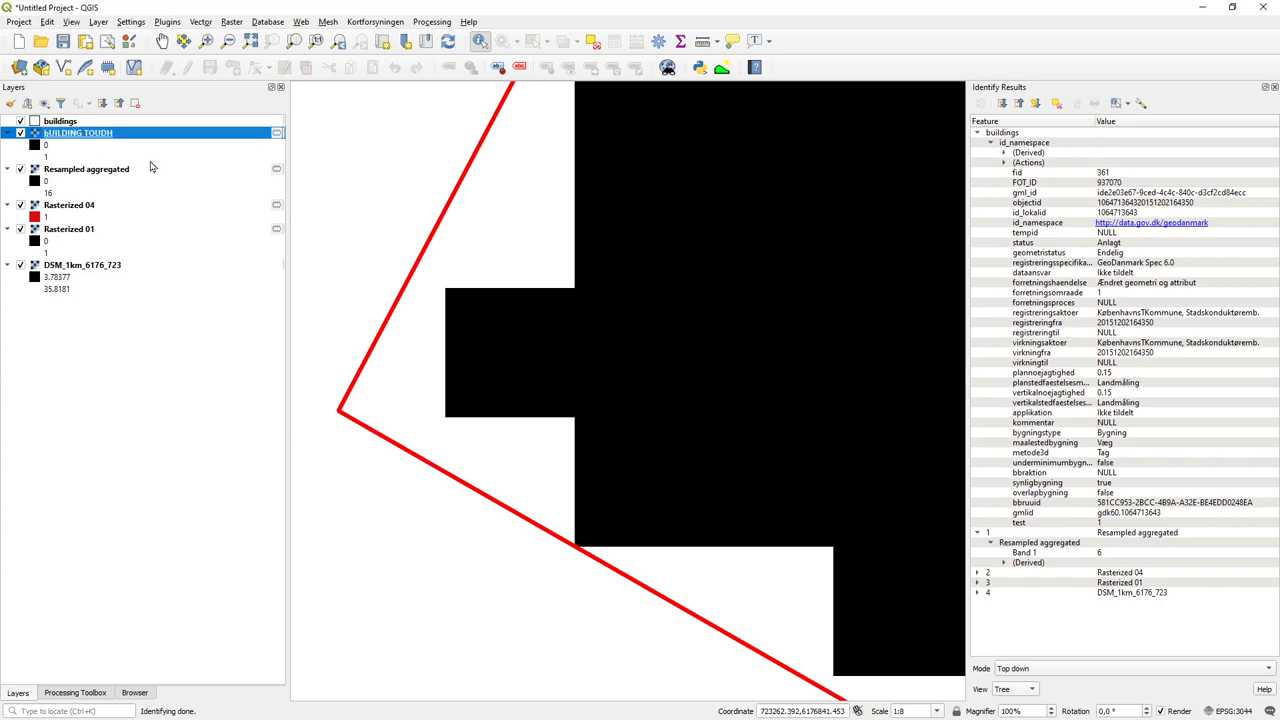
Step: Set the bUILDING TOUDH layer's render type to Paletted/Unique values and classify its values
right_click(101, 130)
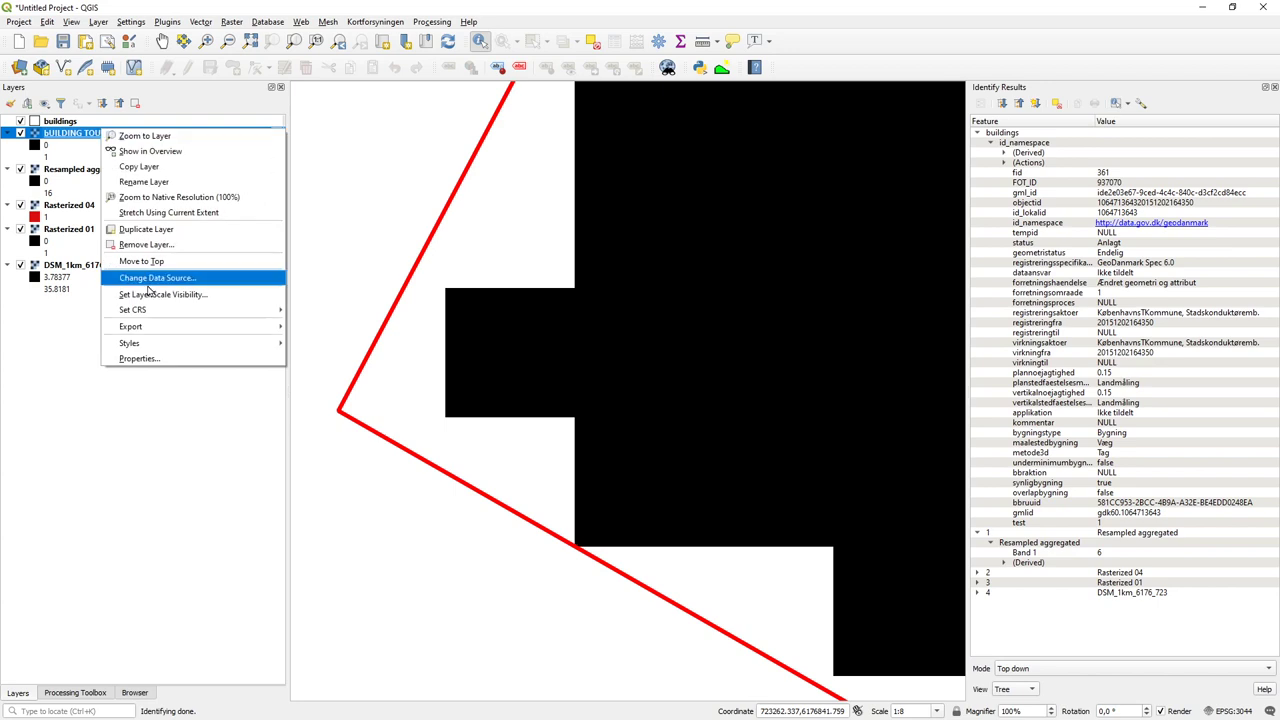
left_click(140, 359)
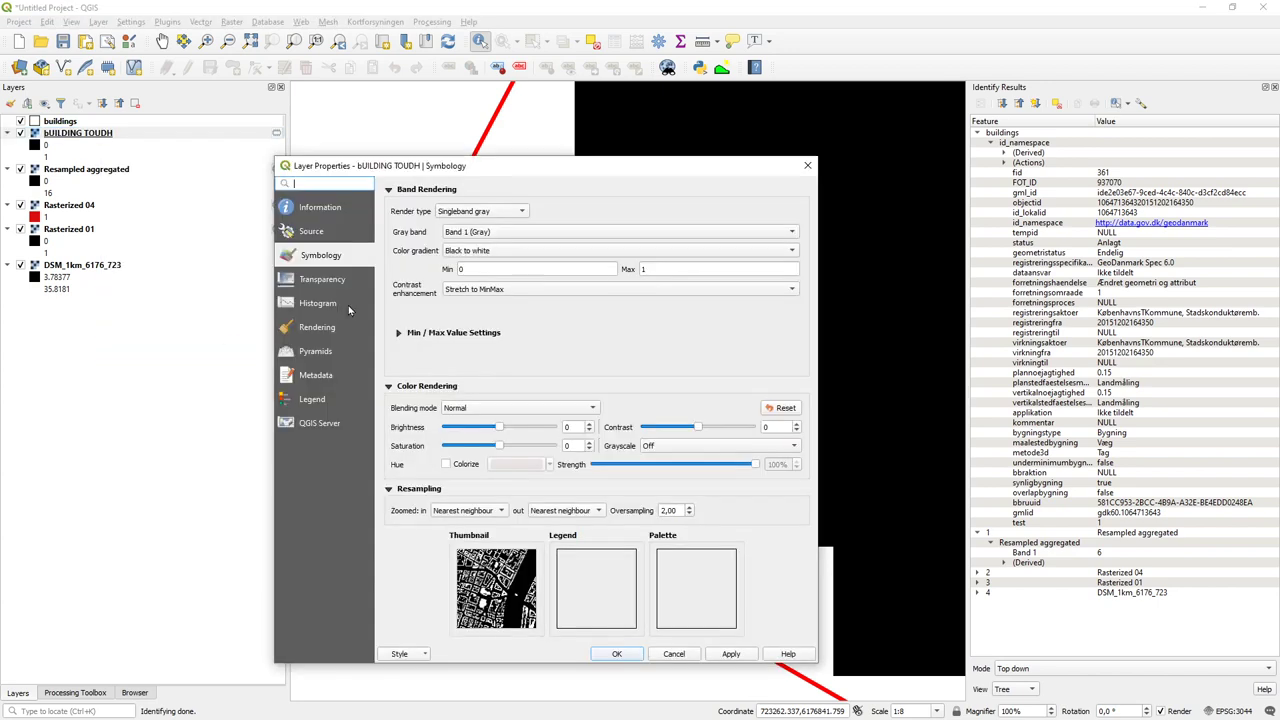
left_click(314, 231)
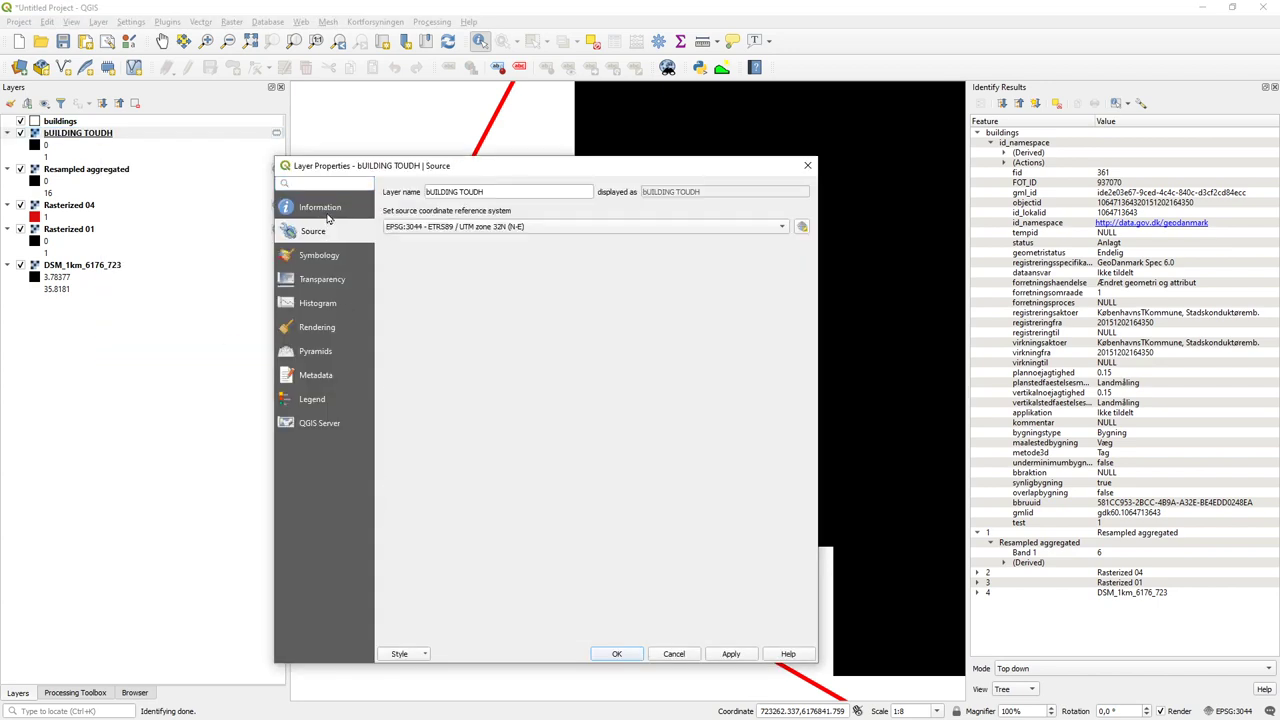
left_click(332, 254)
left_click(487, 214)
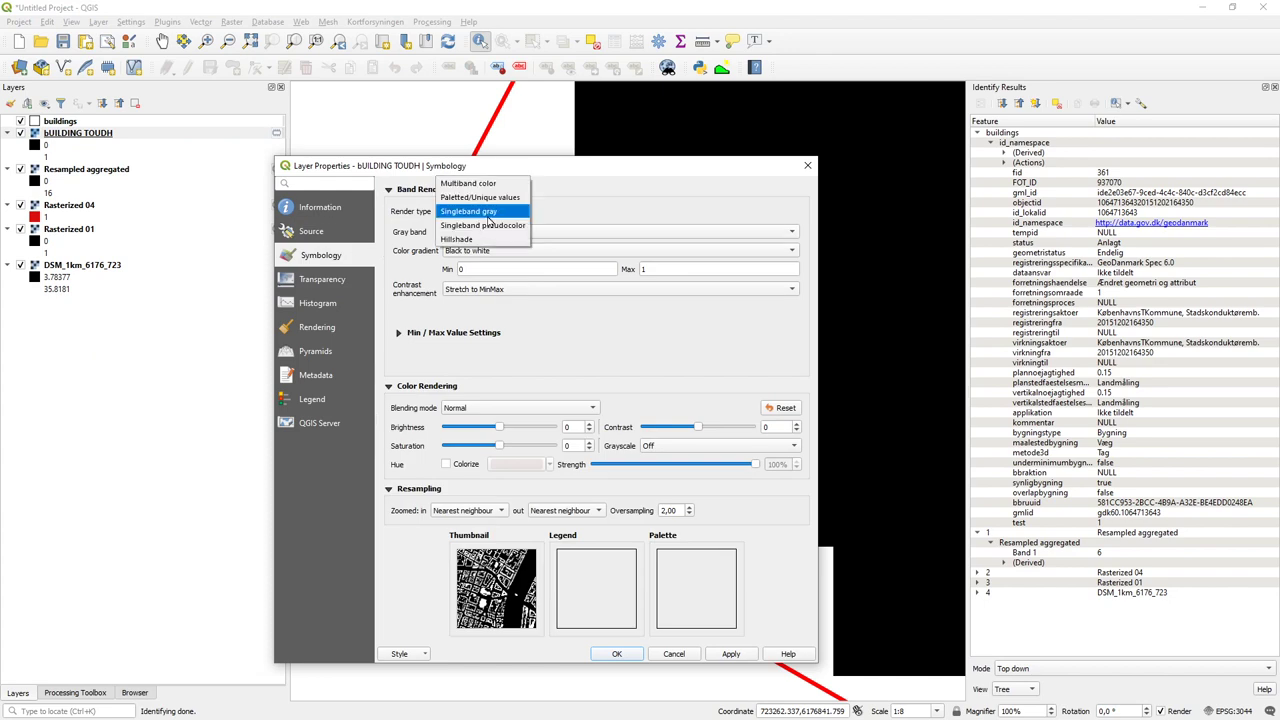
left_click(482, 198)
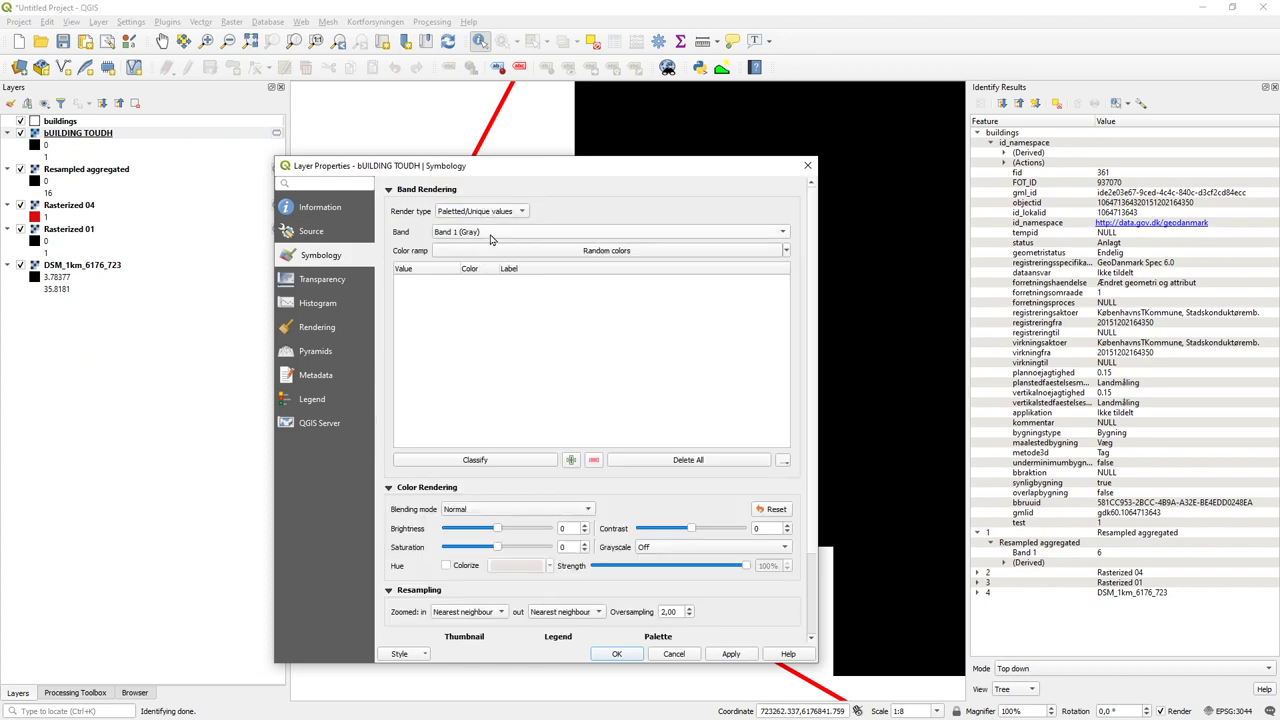
left_click(479, 460)
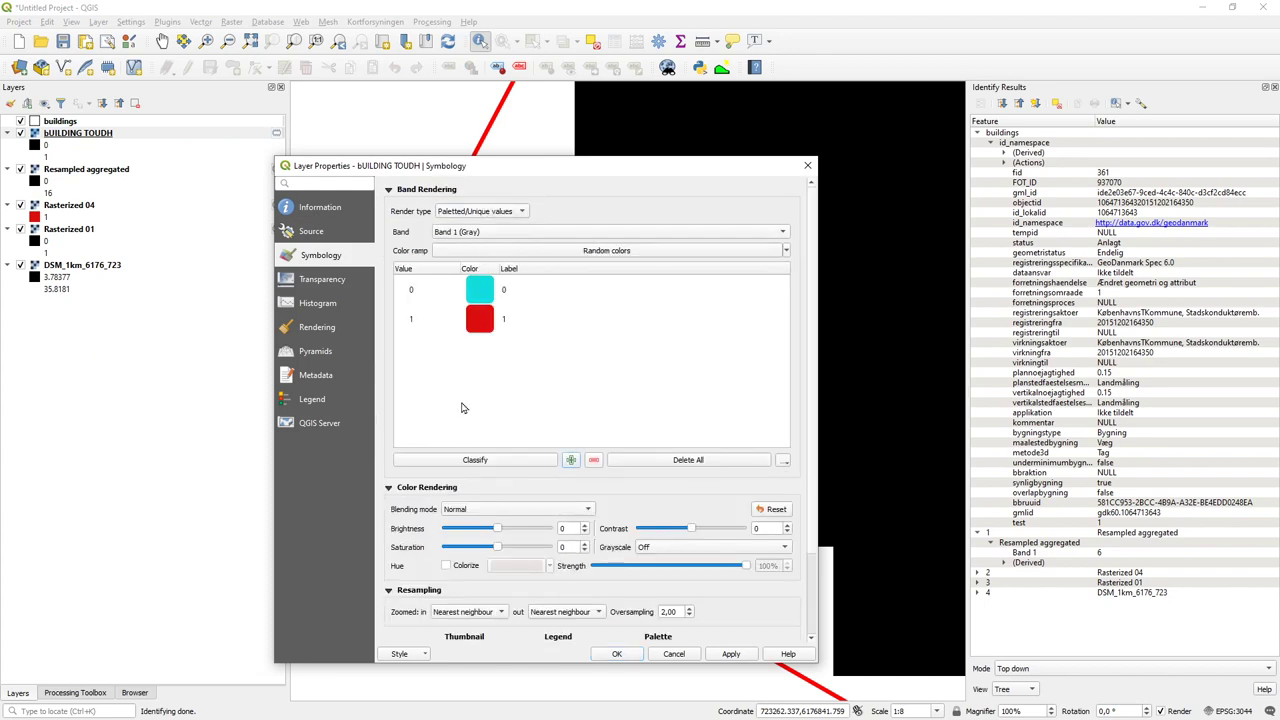
Step: Remove the class for value 0, colour value 1 yellow-green (#cadc26) and apply the symbology
left_click(474, 295)
left_click(594, 461)
left_click(483, 291)
double_click(483, 291)
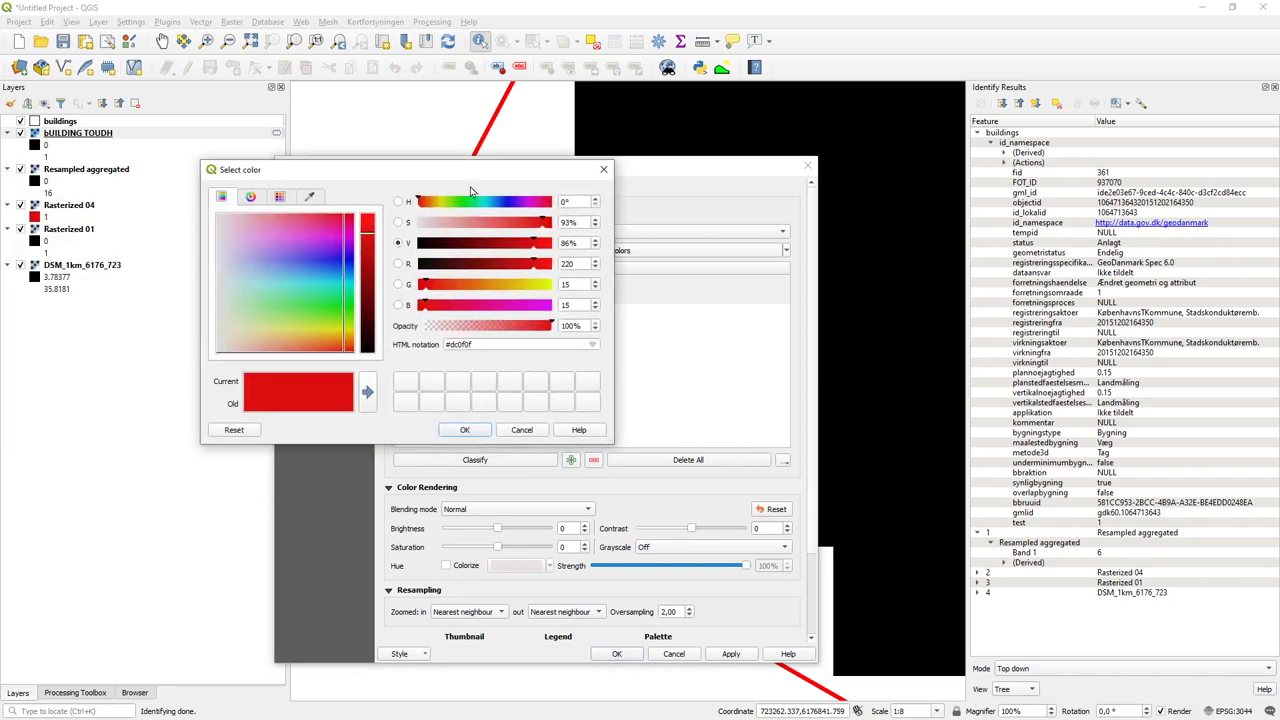
left_click(330, 327)
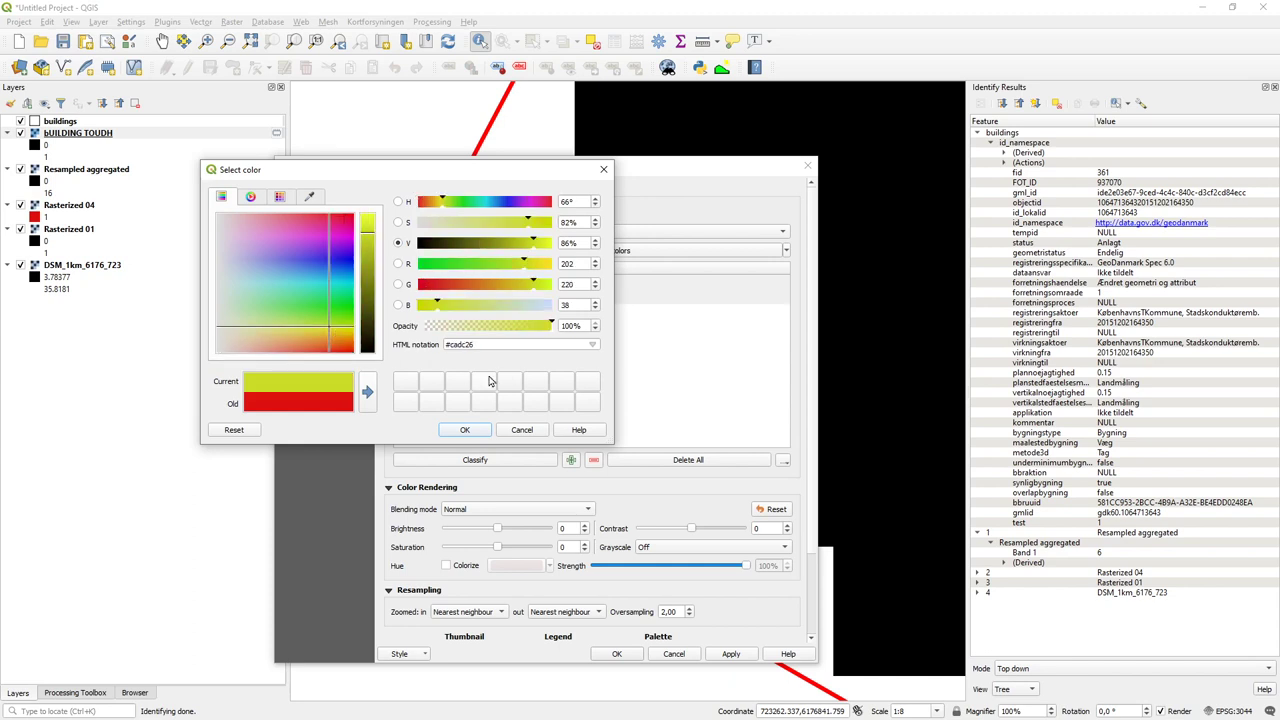
left_click(465, 429)
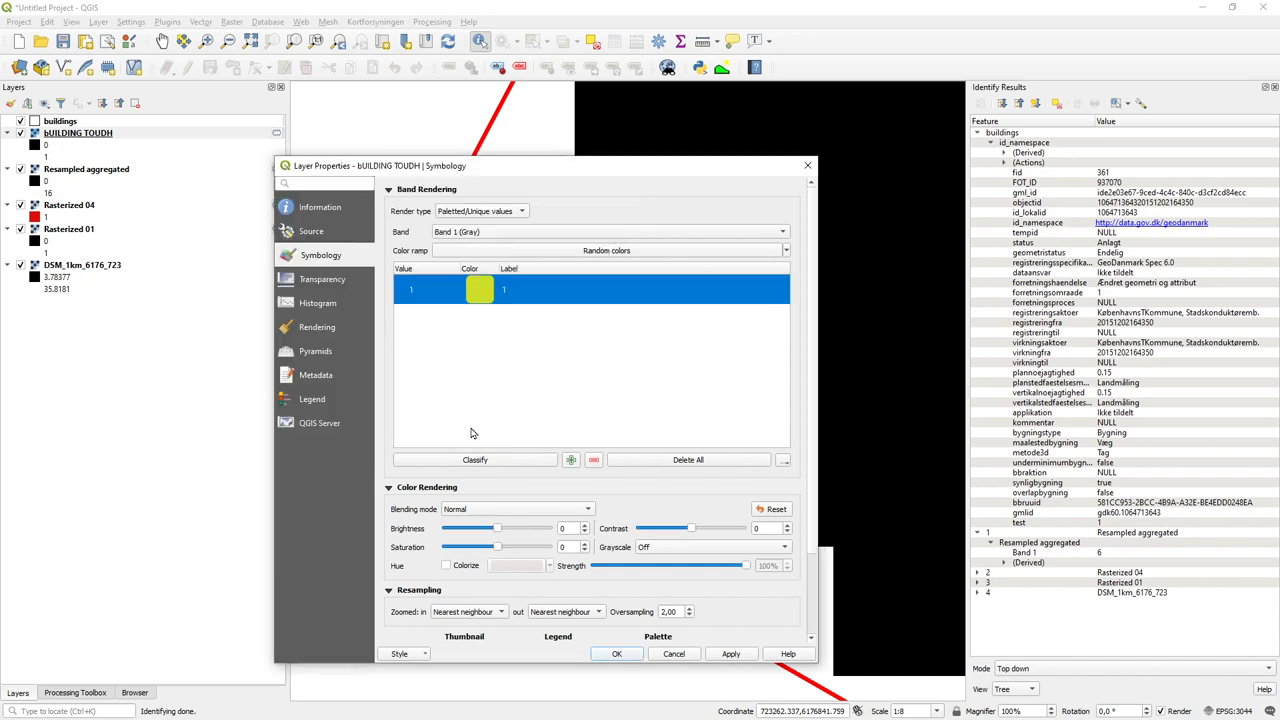
left_click(619, 654)
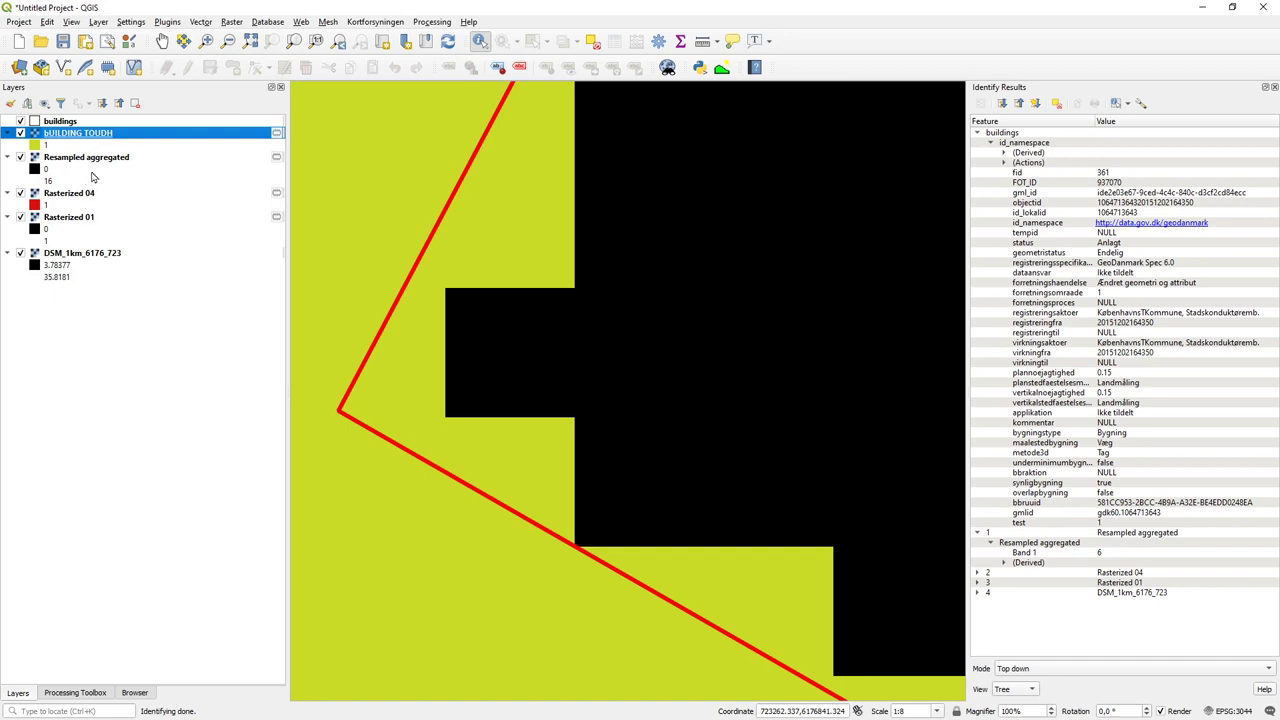
Step: Move Rasterized 04 above Resampled aggregated and place buildings directly below Resampled aggregated in the layer order
scroll(427, 241, "down", 2)
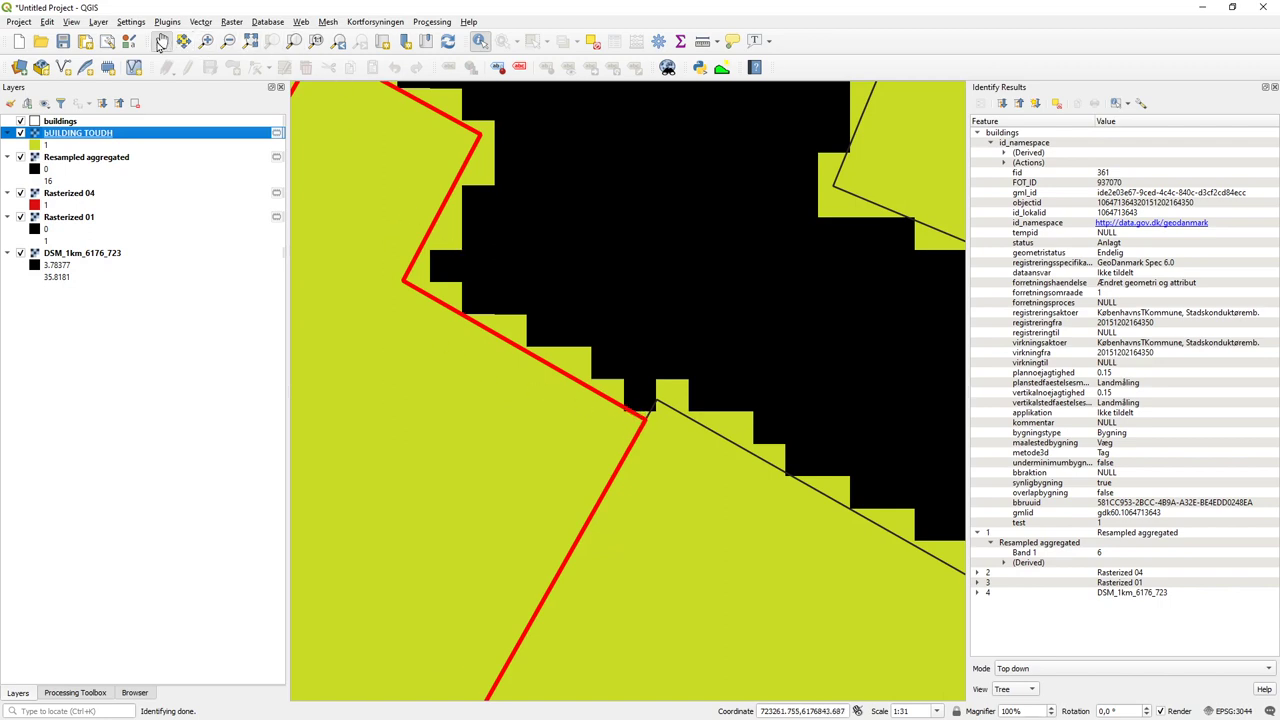
left_click(162, 41)
left_click_drag(363, 223, 839, 461)
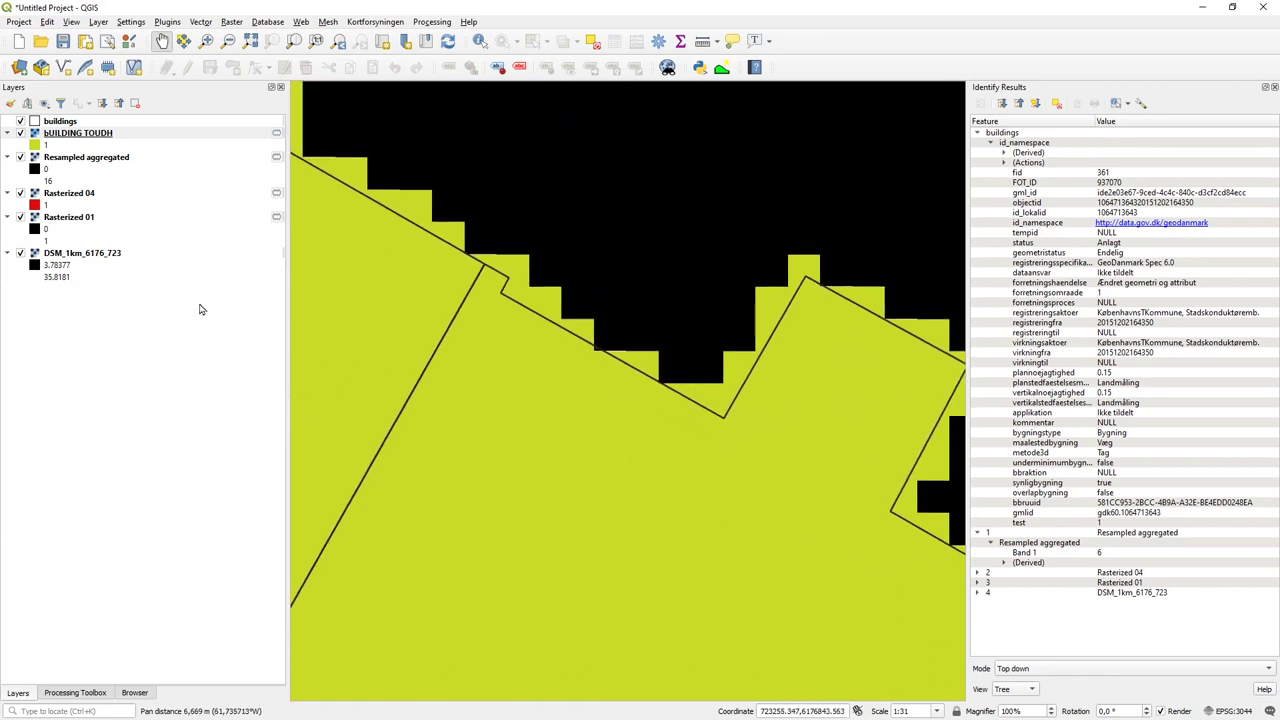
left_click_drag(90, 197, 90, 143)
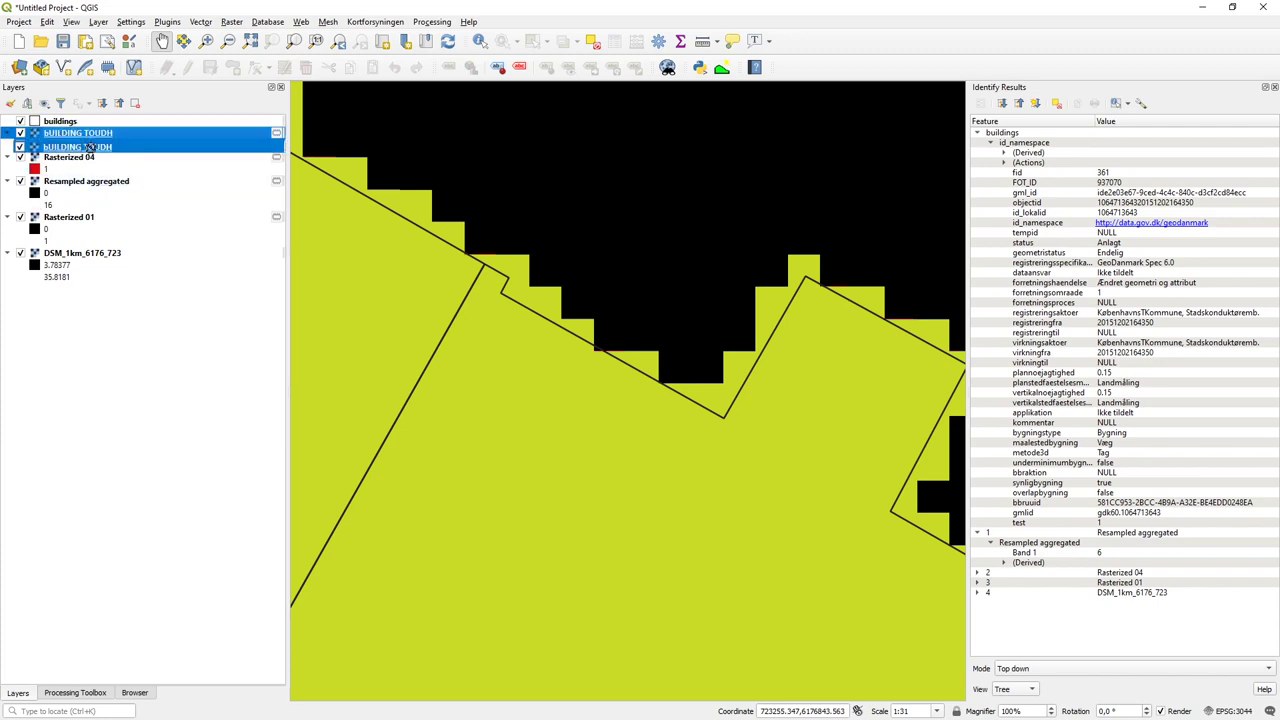
left_click_drag(70, 121, 75, 181)
left_click_drag(75, 186, 77, 187)
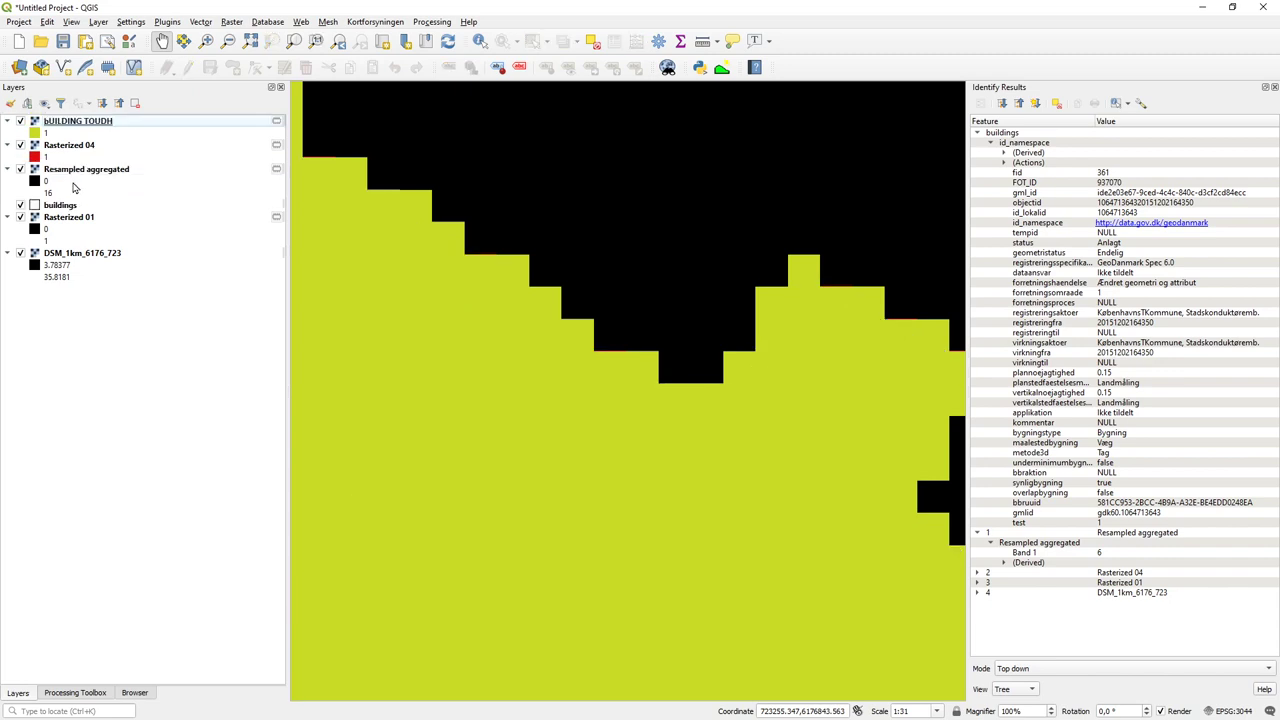
Step: Reorder the layers so buildings is uppermost, followed by Rasterized 04 and bUILDING TOUDH, and hide the side panels for a full map view
left_click(48, 128)
left_click_drag(55, 149, 62, 131)
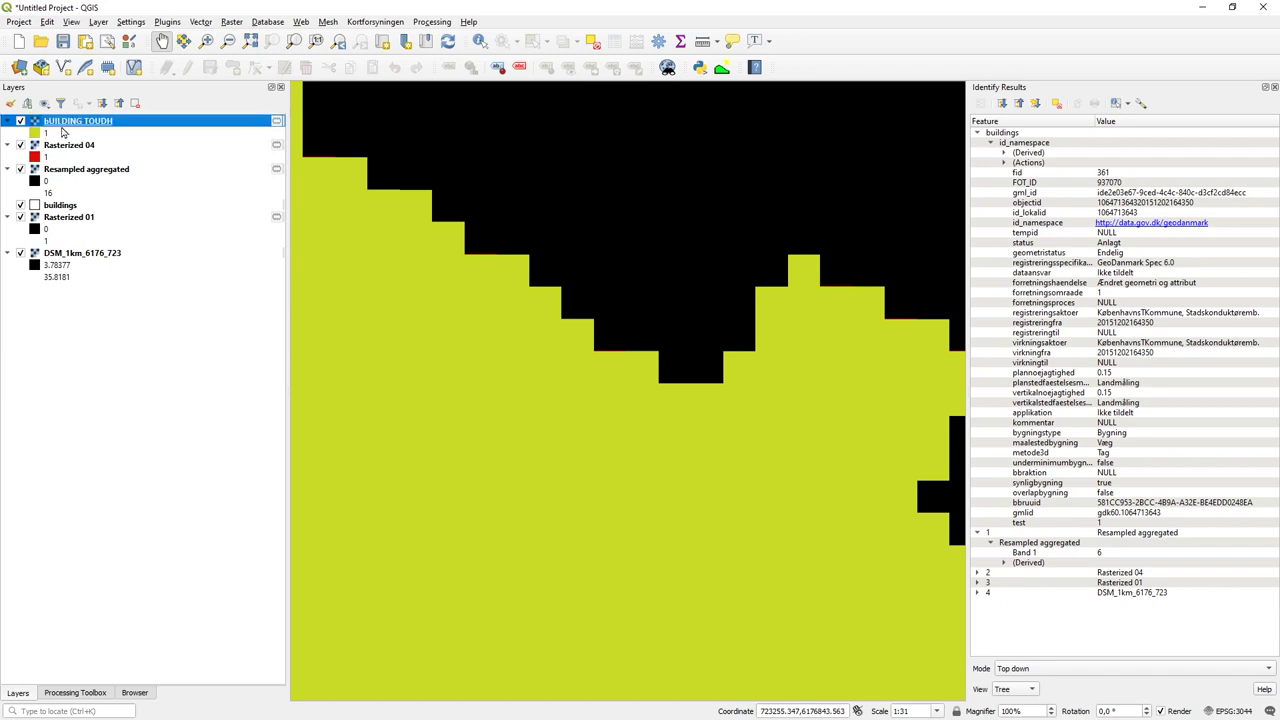
left_click(76, 148)
left_click(72, 122, "ctrl")
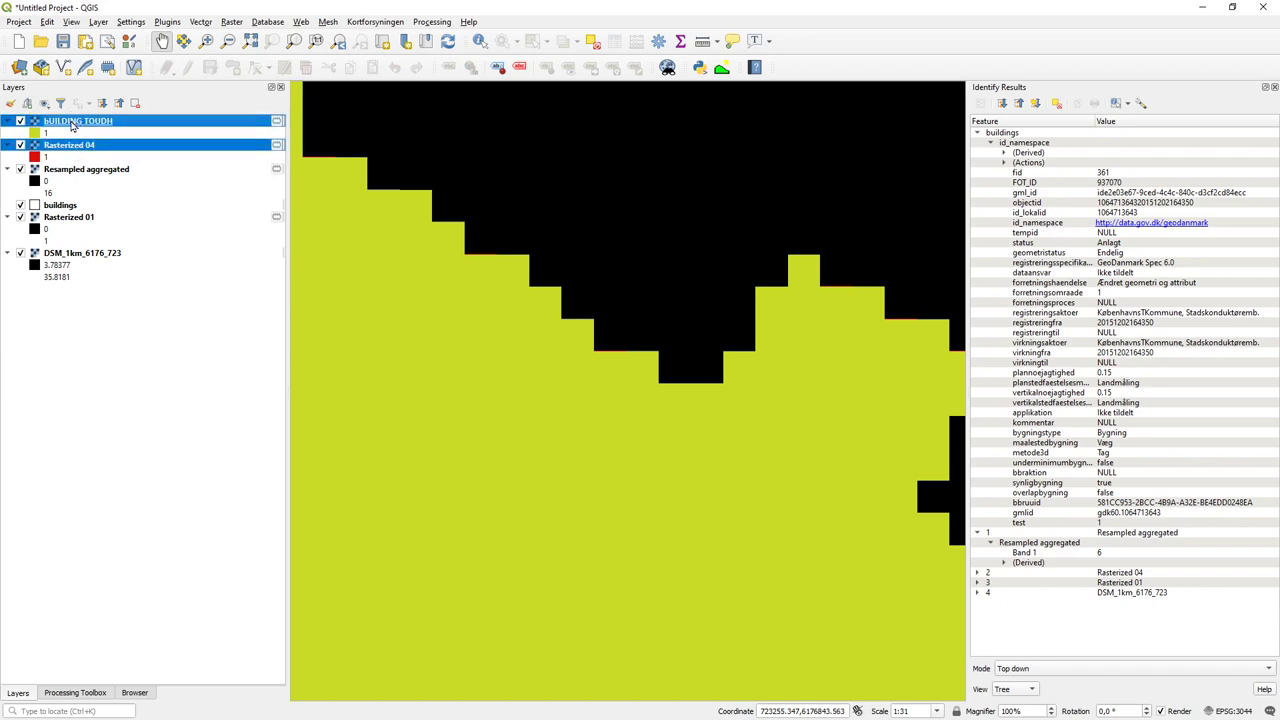
left_click_drag(73, 149, 71, 125)
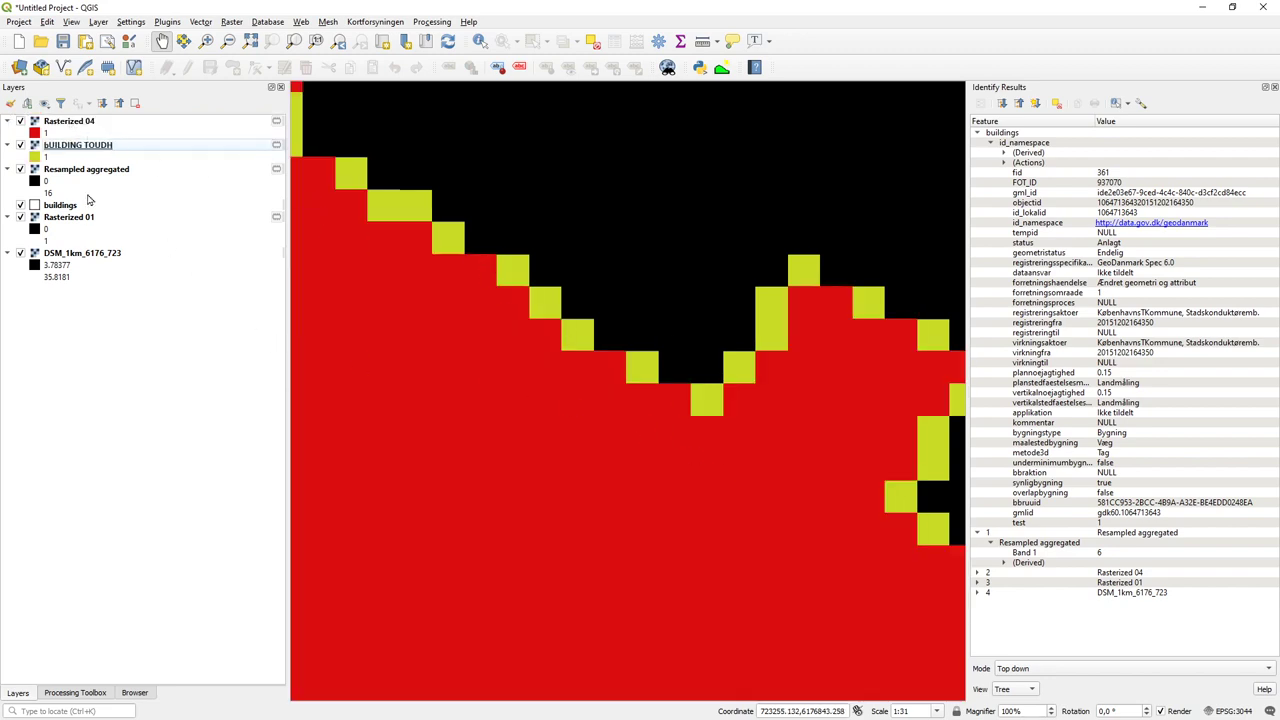
left_click_drag(60, 206, 64, 124)
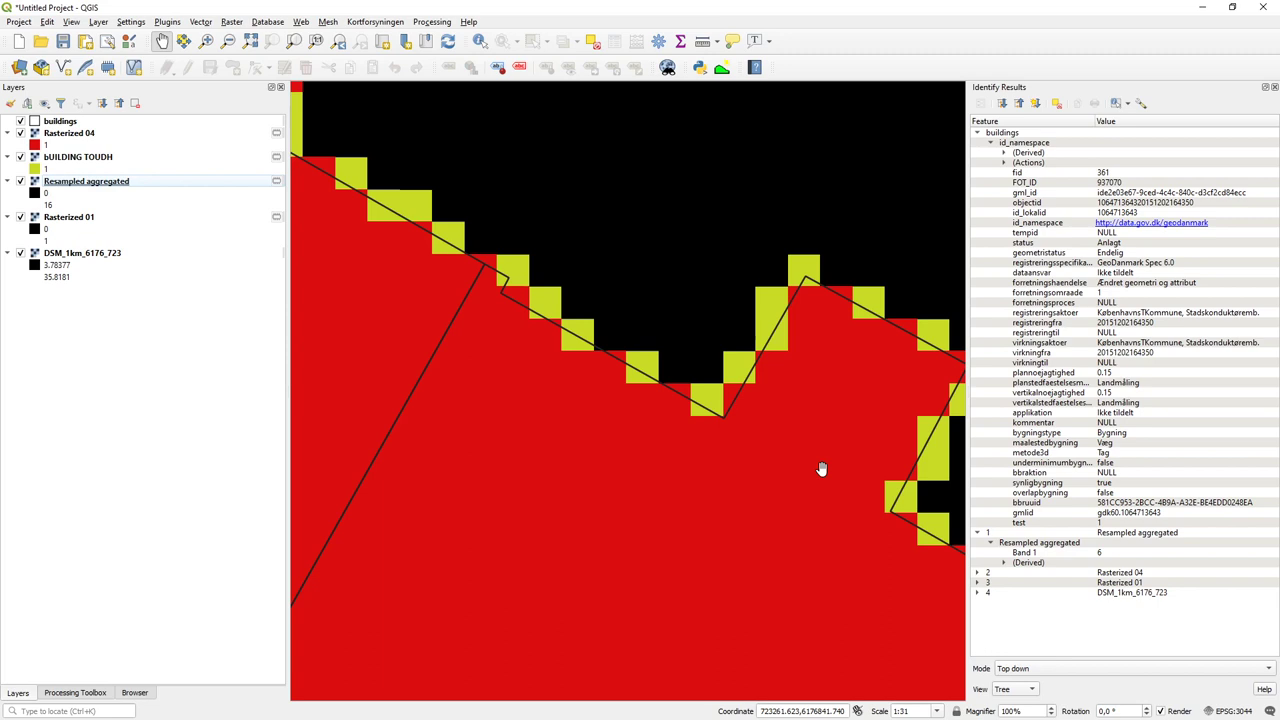
key("ctrl+Tab")
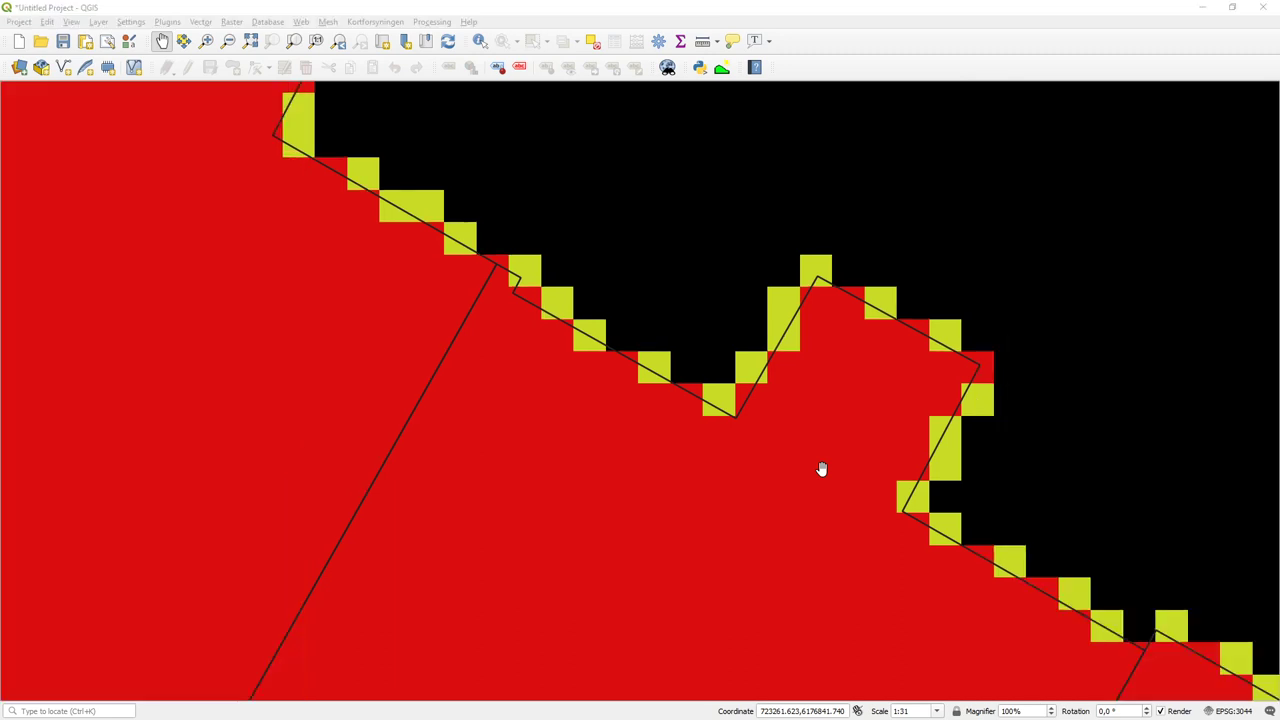